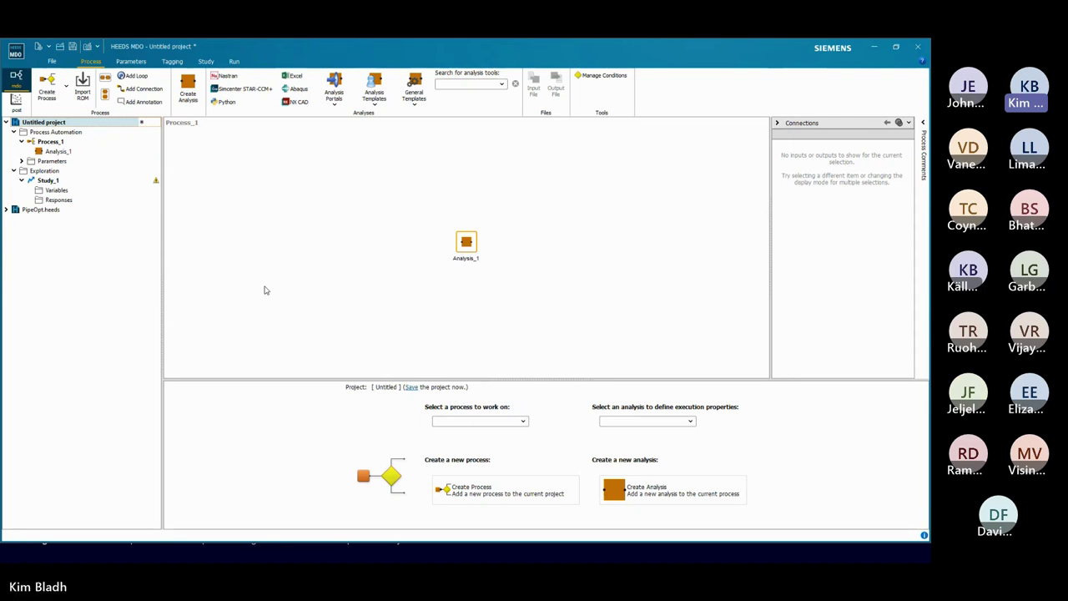
- Add an NX CAD analysis and a Simcenter STAR-CCM+ analysis to Process_1, placed in that order ahead of Analysis_1
{"action": "left_click", "coordinate": [335, 105]}
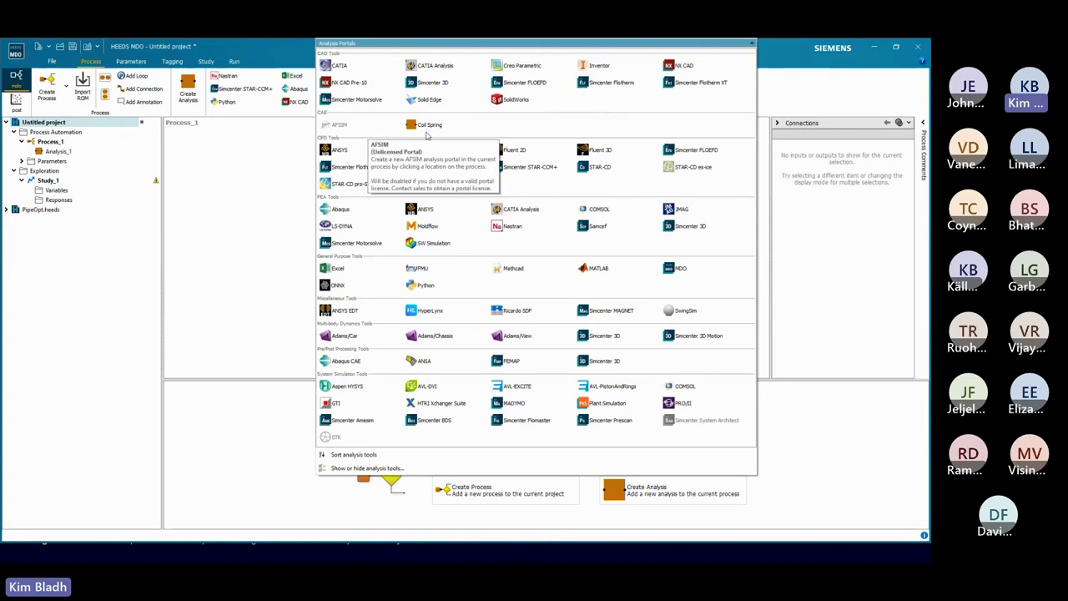
{"action": "left_click", "coordinate": [681, 65]}
{"action": "left_click", "coordinate": [445, 242]}
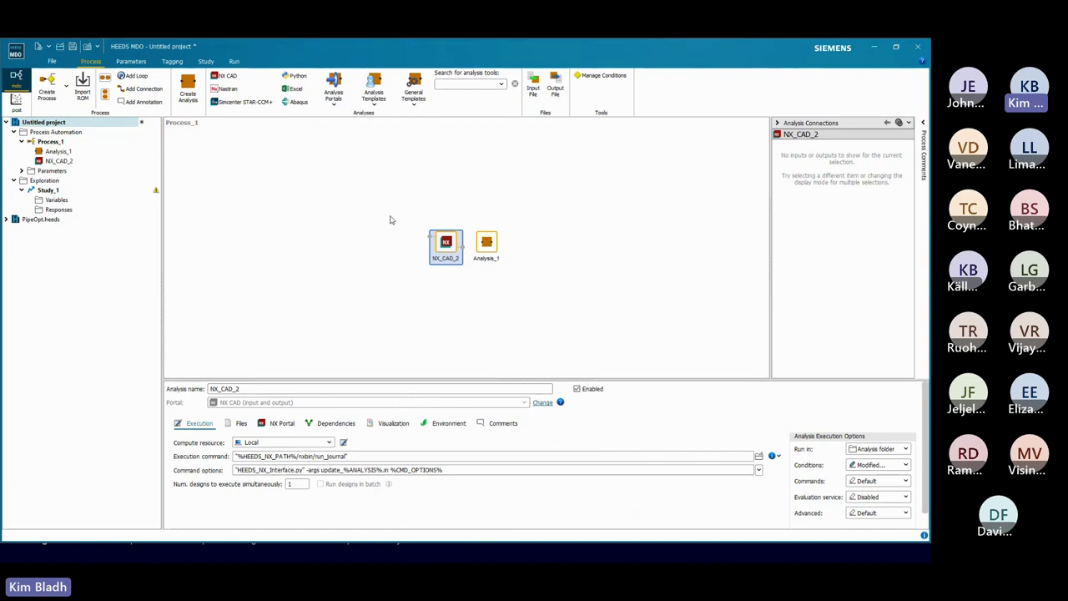
{"action": "left_click", "coordinate": [332, 107]}
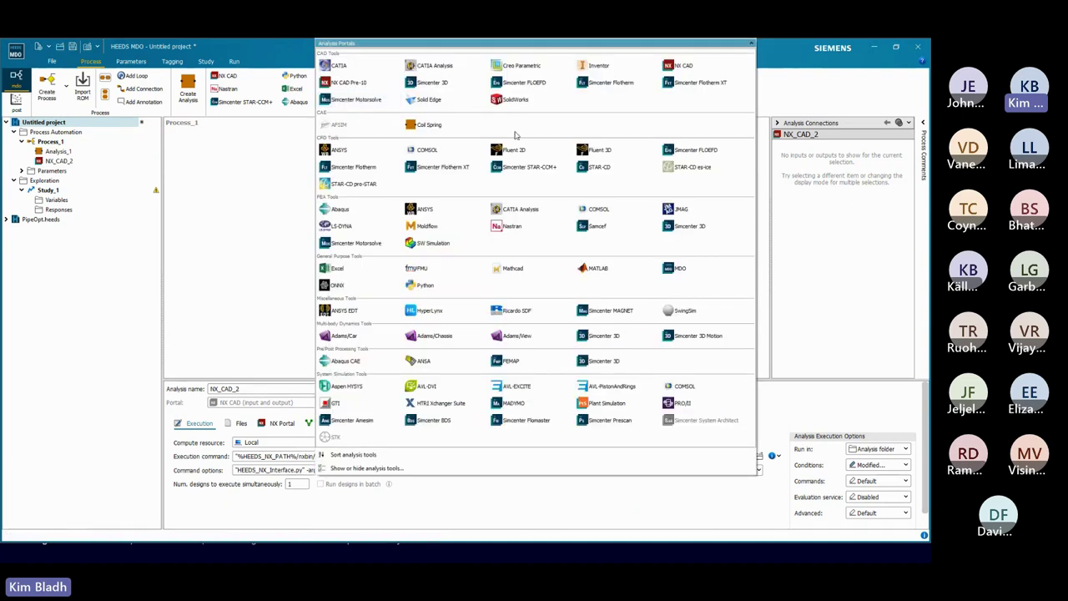
{"action": "left_click", "coordinate": [526, 169]}
{"action": "left_click", "coordinate": [466, 242]}
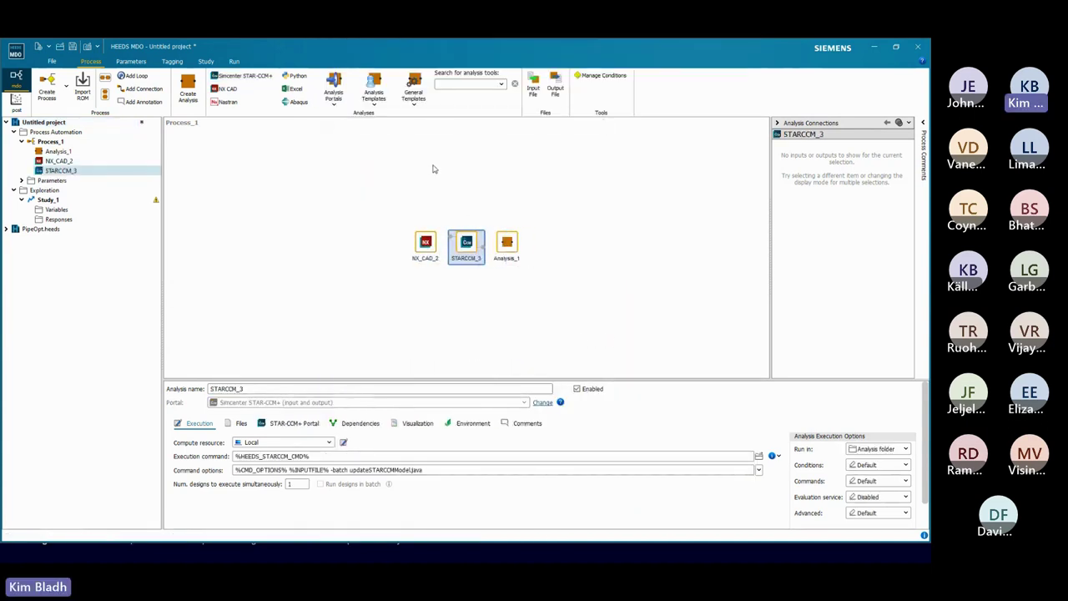
- Add a Nastran analysis between the STAR-CCM+ analysis and Analysis_1, and an Excel analysis at the end of the process
{"action": "left_click", "coordinate": [332, 89]}
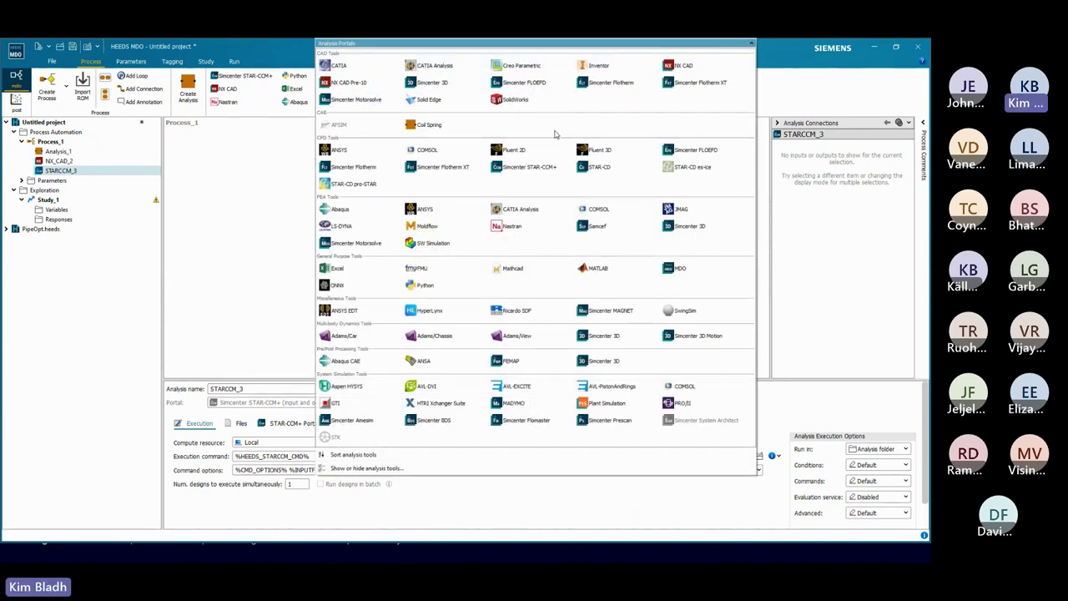
{"action": "left_click", "coordinate": [505, 226]}
{"action": "left_click", "coordinate": [492, 242]}
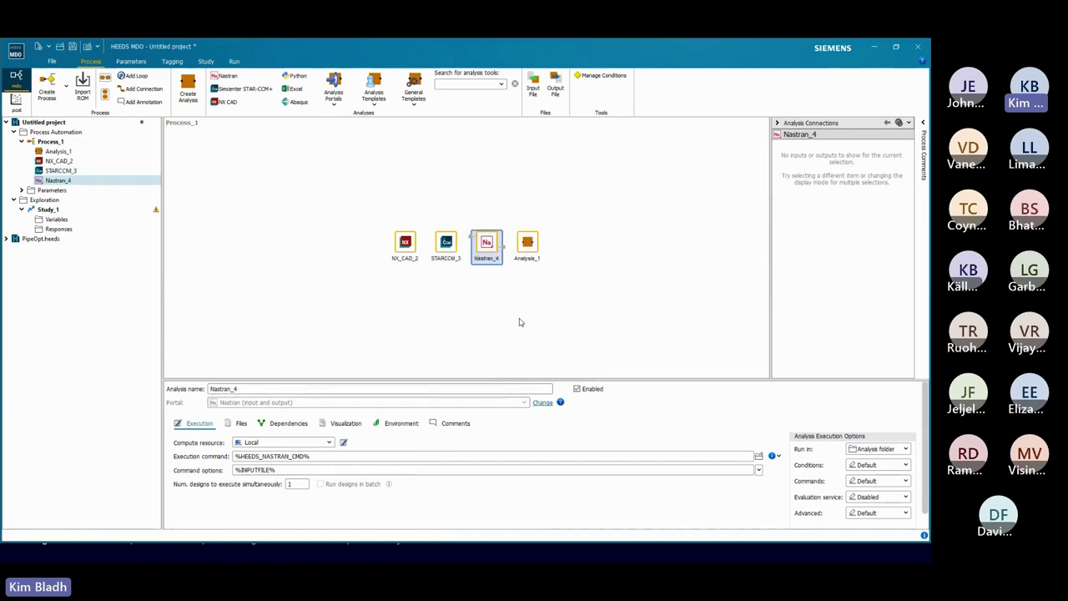
{"action": "left_click", "coordinate": [333, 88]}
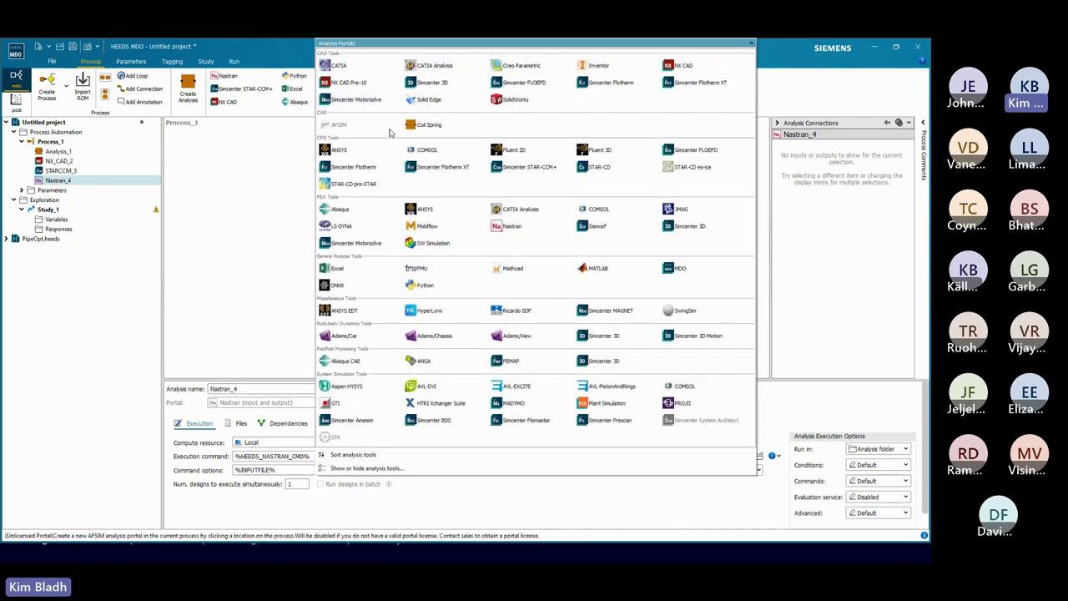
{"action": "left_click", "coordinate": [350, 269]}
{"action": "left_click", "coordinate": [544, 249]}
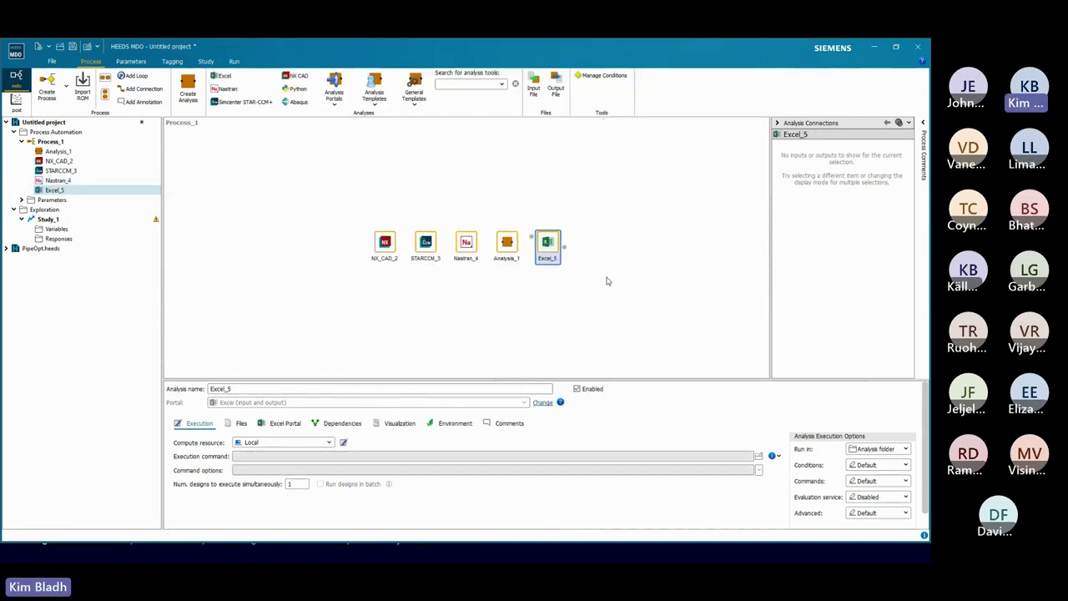
{"action": "left_click", "coordinate": [616, 293]}
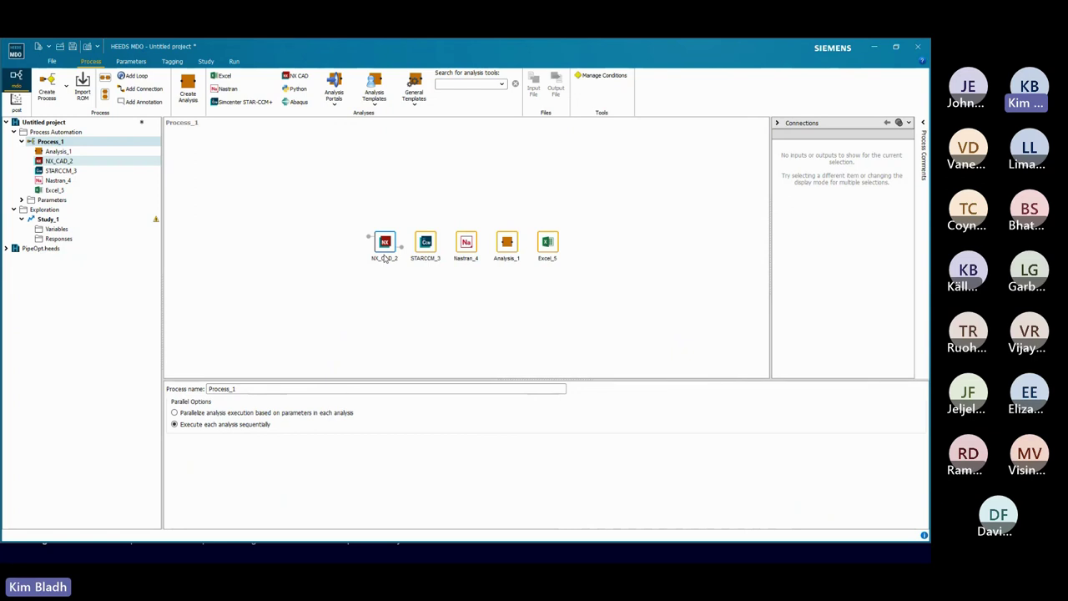
{"action": "left_click", "coordinate": [476, 202]}
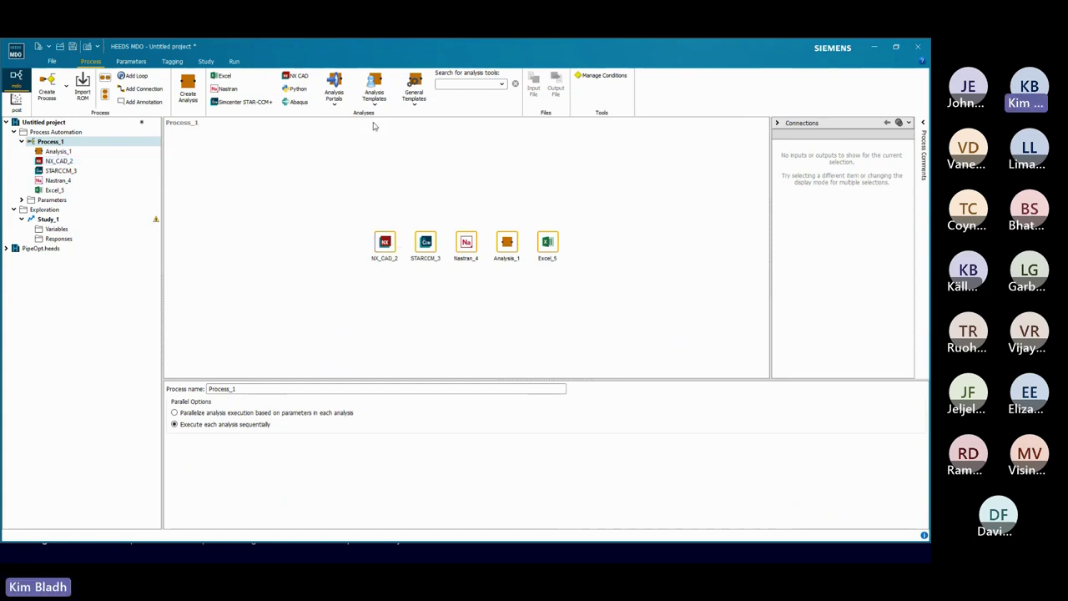
{"action": "left_click", "coordinate": [336, 106]}
{"action": "left_click", "coordinate": [283, 177]}
{"action": "left_click", "coordinate": [519, 248]}
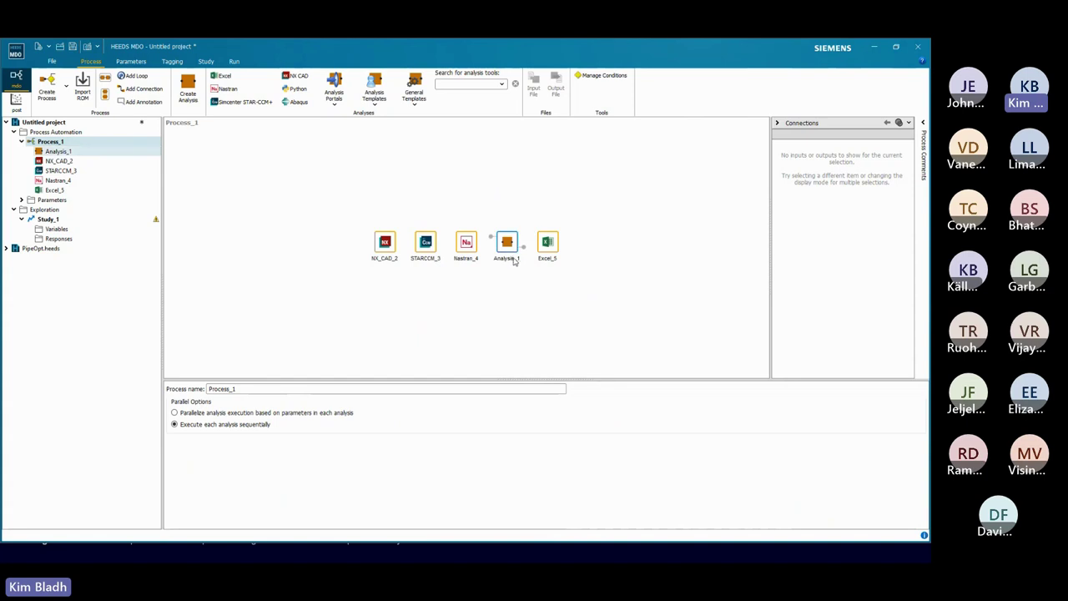
- Review the execution settings of Analysis_1 and the input and output file lists of the NX CAD analysis
{"action": "left_click", "coordinate": [508, 249]}
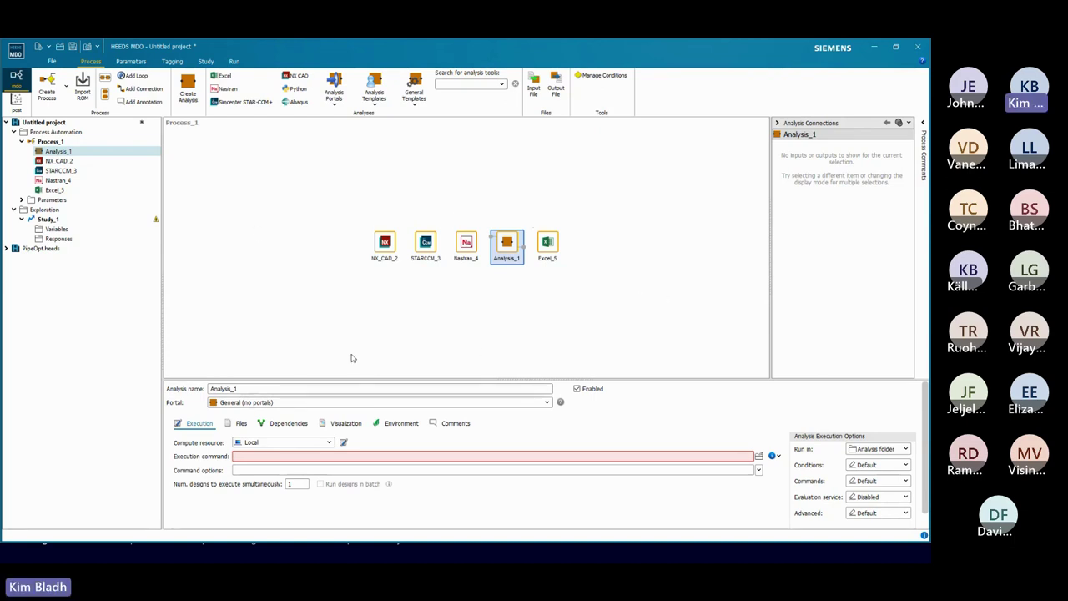
{"action": "left_click", "coordinate": [441, 310]}
{"action": "left_click", "coordinate": [386, 252]}
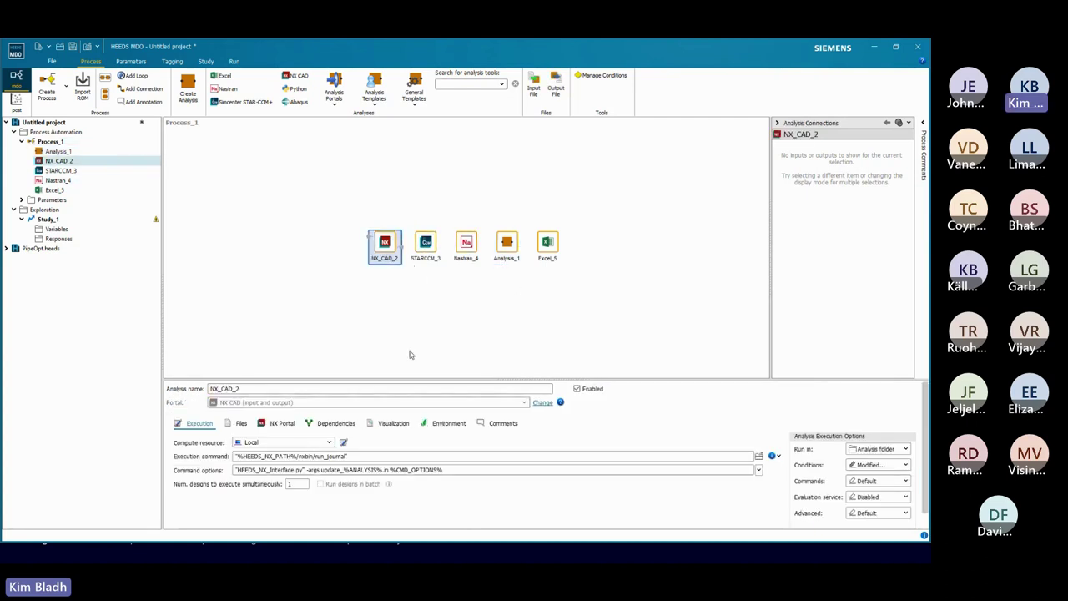
{"action": "left_click", "coordinate": [239, 423]}
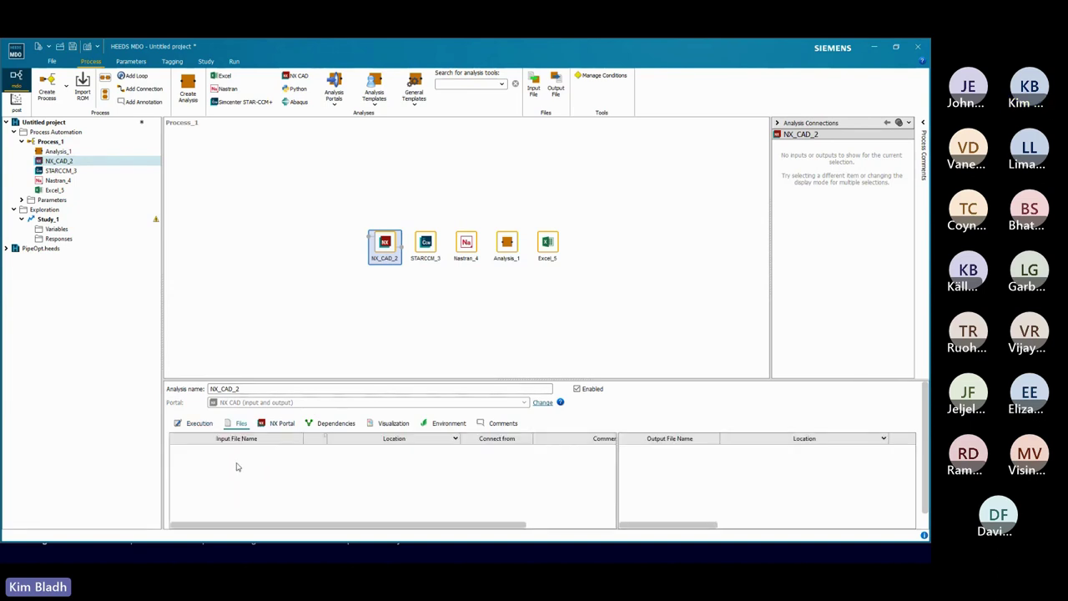
{"action": "left_click", "coordinate": [487, 322]}
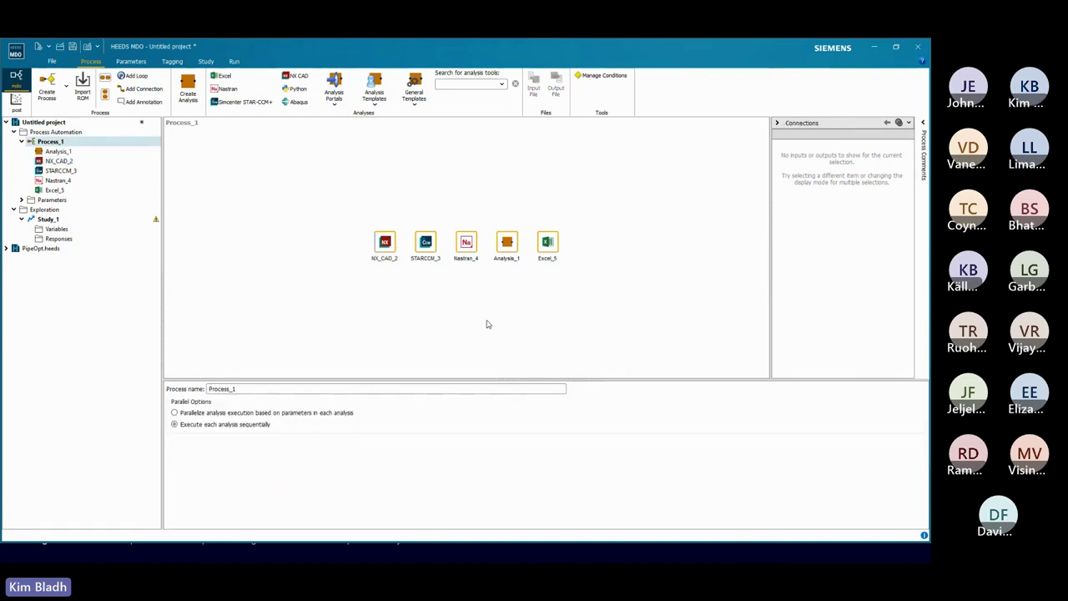
- Add taurus_nvh_opt.dat from the Nastran_Files folder as the Nastran analysis's input file, dismissing the auto-tagging offer
{"action": "left_click", "coordinate": [474, 258]}
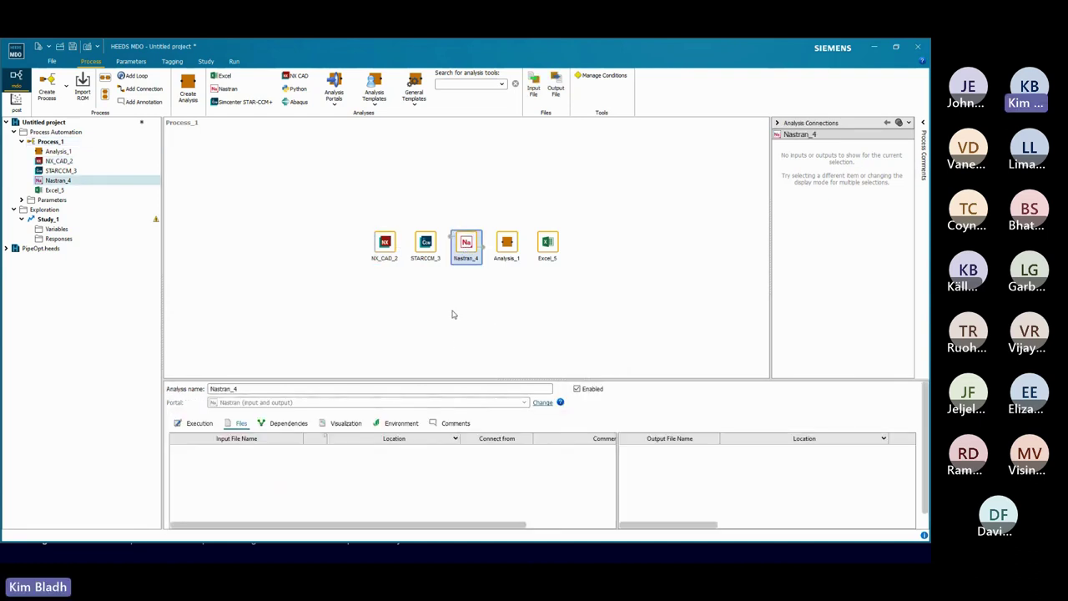
{"action": "right_click", "coordinate": [256, 479]}
{"action": "left_click", "coordinate": [280, 316]}
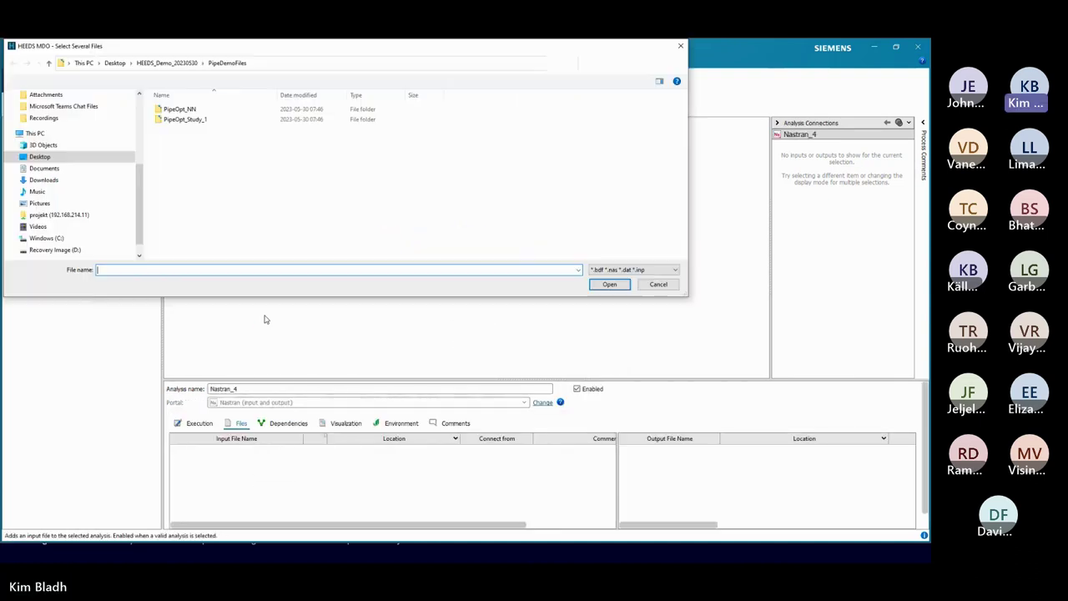
{"action": "left_click", "coordinate": [167, 63]}
{"action": "double_click", "coordinate": [180, 109]}
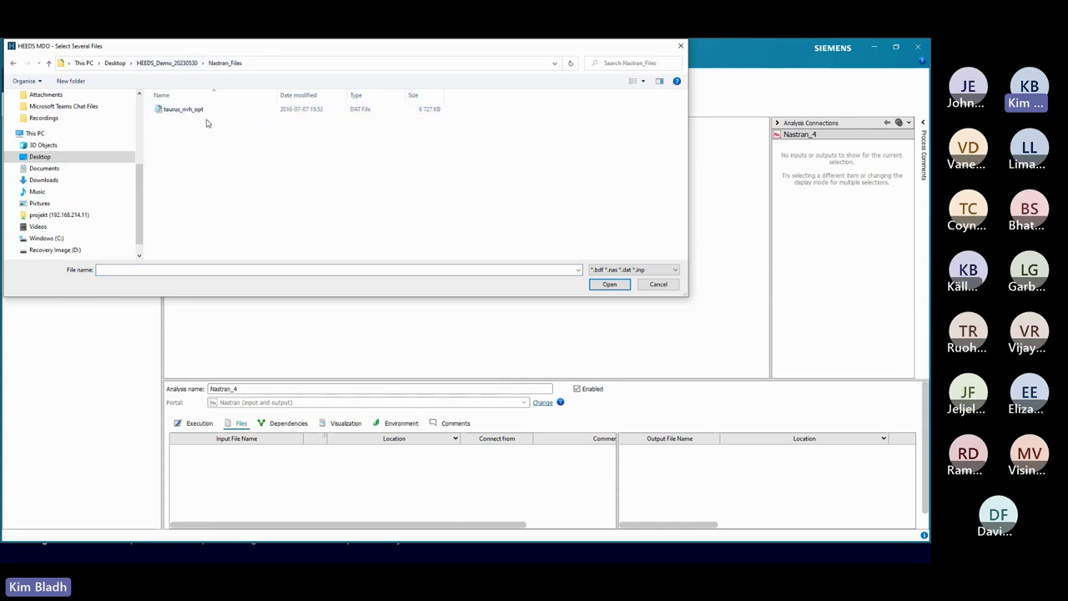
{"action": "double_click", "coordinate": [182, 109]}
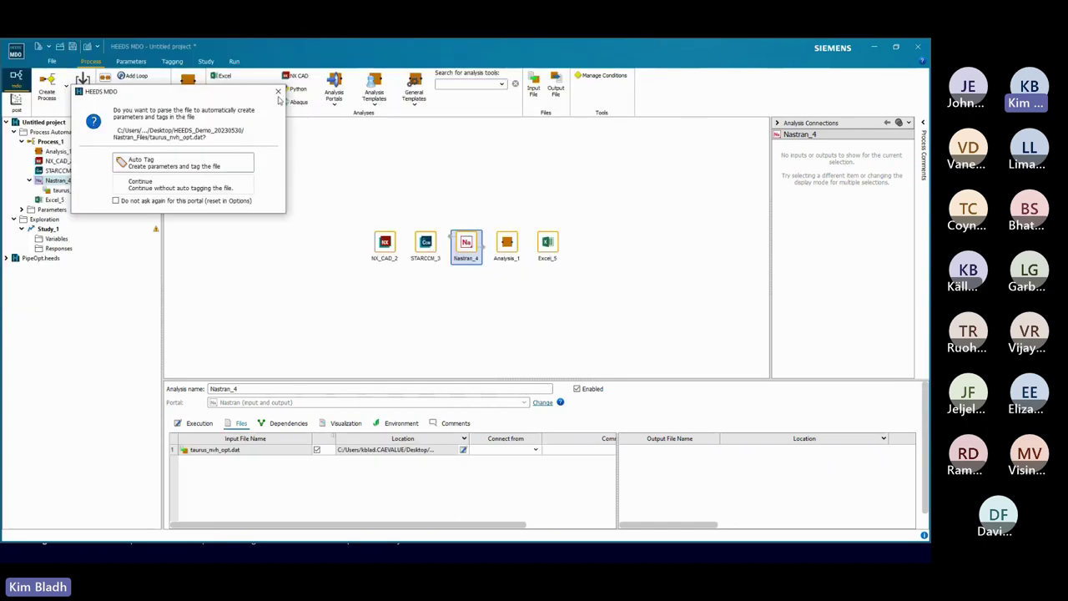
{"action": "left_click", "coordinate": [279, 93]}
- Add taurus_nvh_opt.op2 as the Nastran analysis's output file
{"action": "right_click", "coordinate": [673, 461]}
{"action": "left_click", "coordinate": [701, 312]}
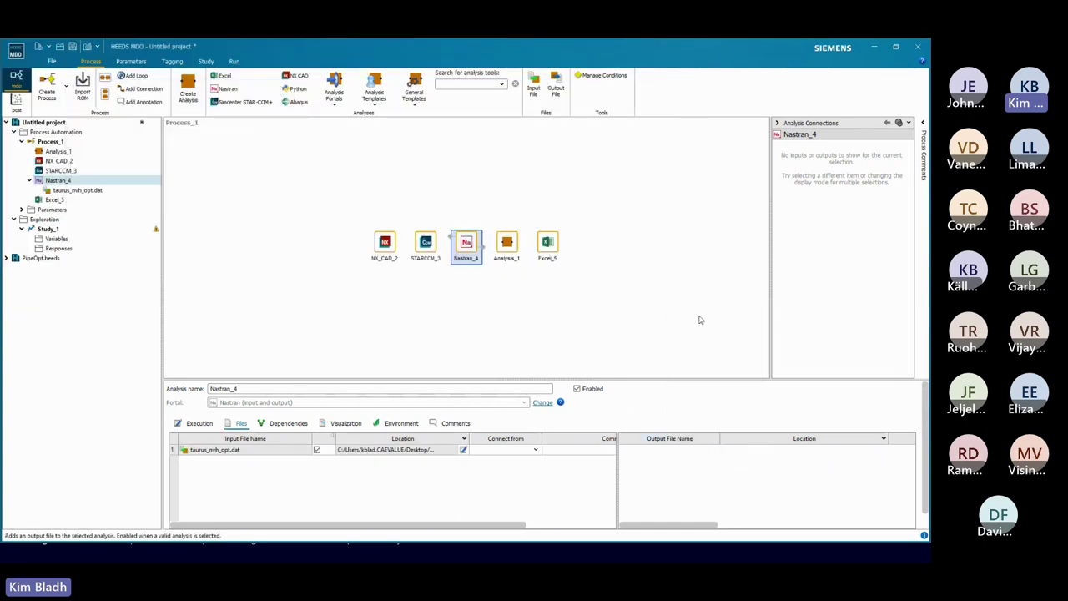
{"action": "double_click", "coordinate": [180, 109]}
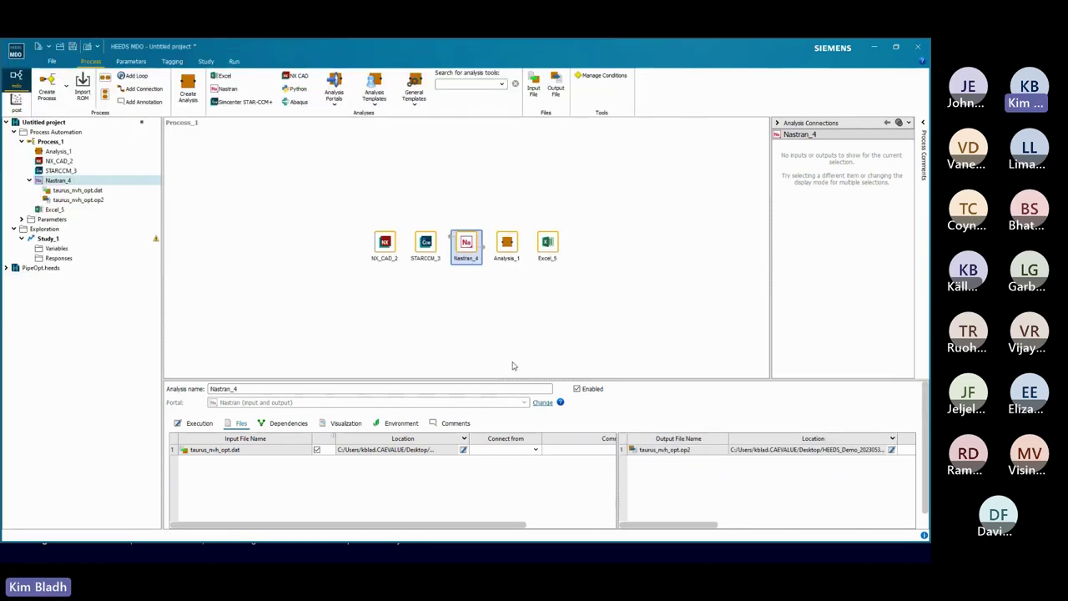
- Set the execution command of Analysis_1 to runme.exe and its command options to "-input inputfile"
{"action": "left_click", "coordinate": [506, 245]}
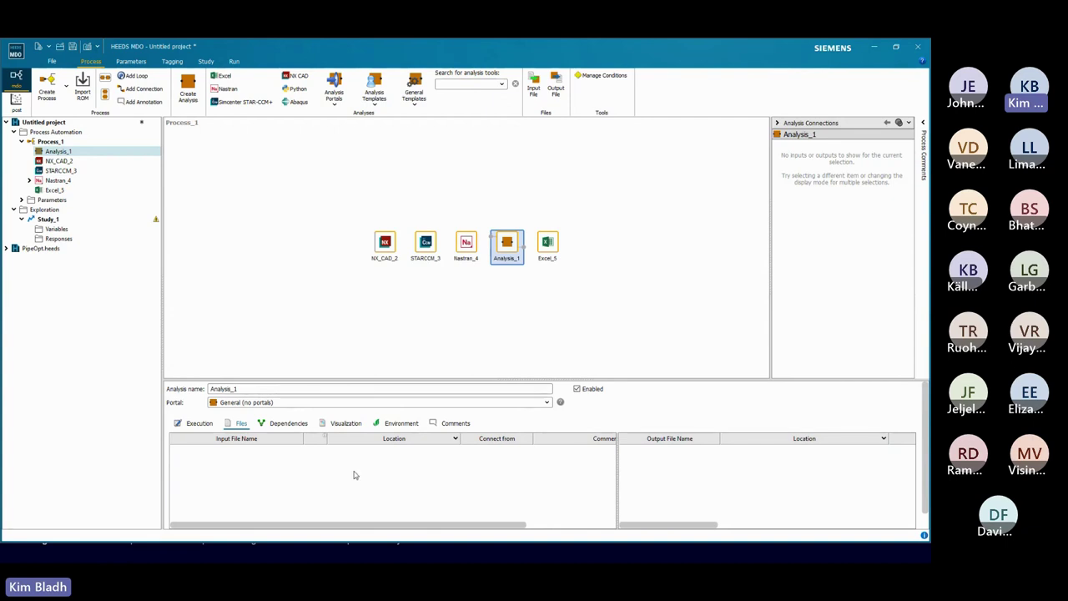
{"action": "left_click", "coordinate": [619, 317]}
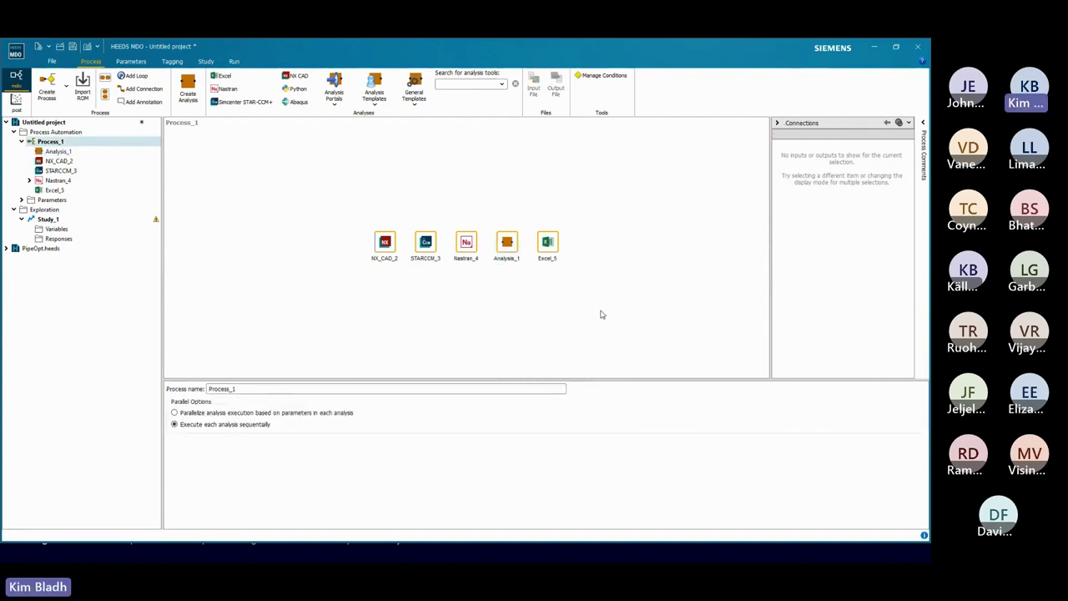
{"action": "left_click", "coordinate": [507, 243]}
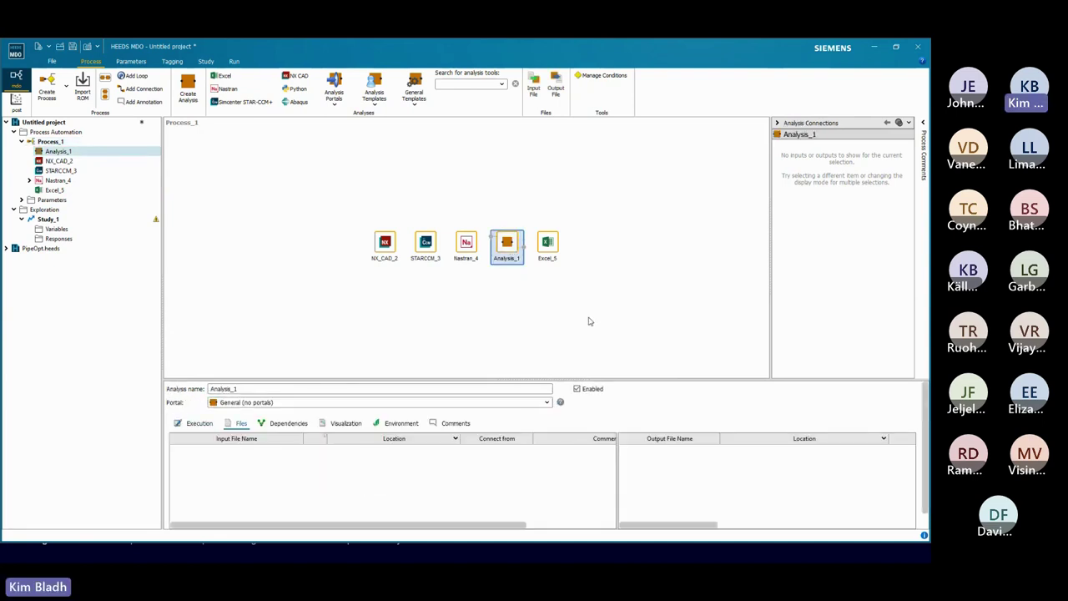
{"action": "left_click", "coordinate": [199, 423]}
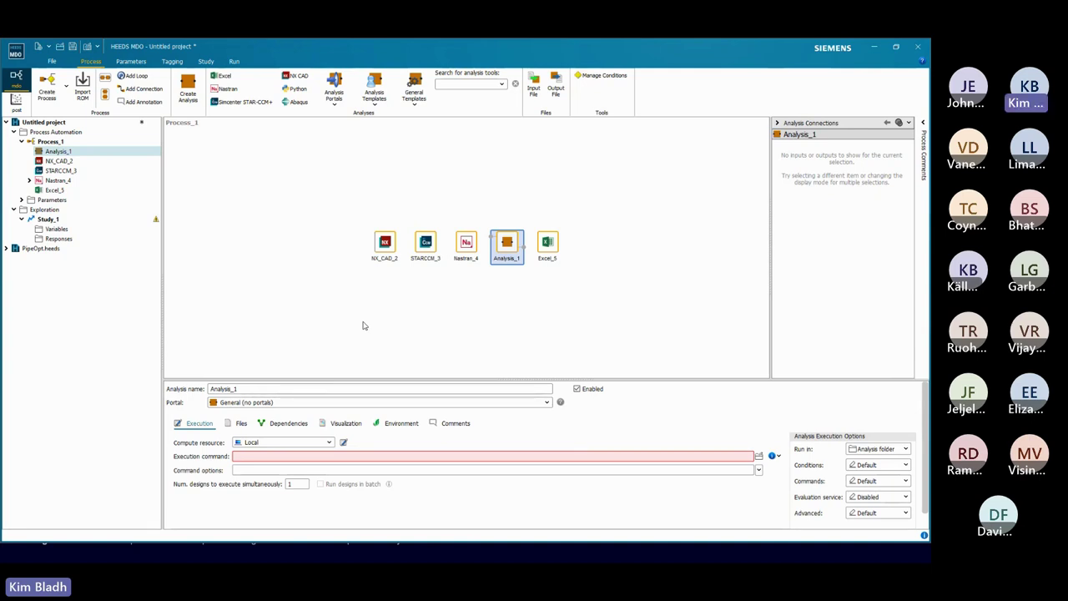
{"action": "left_click", "coordinate": [258, 455]}
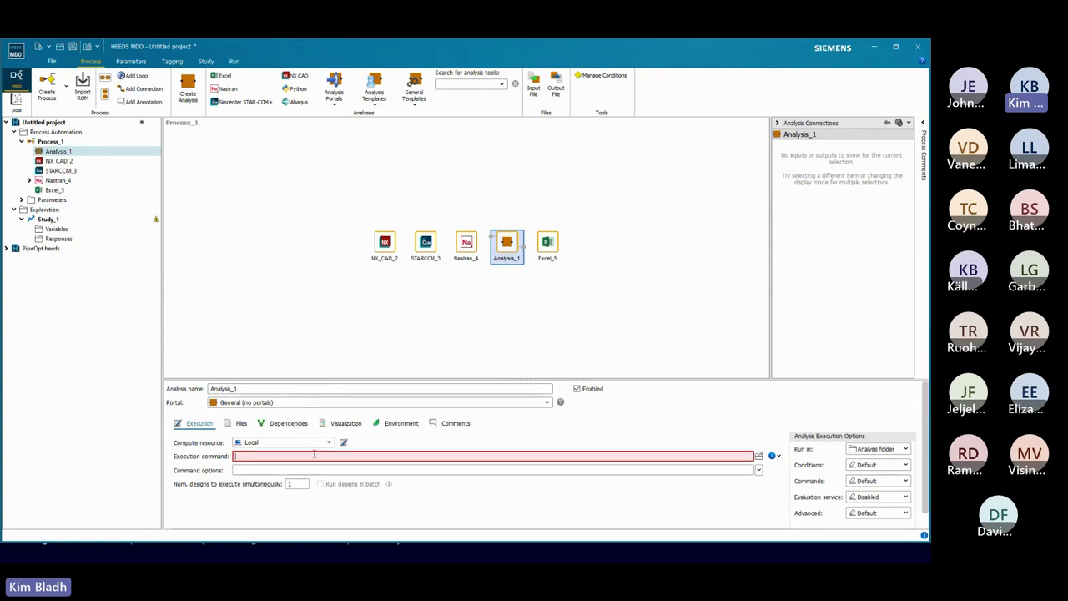
{"action": "type", "text": "runme.exe"}
{"action": "key", "text": "Tab"}
{"action": "type", "text": "-input"}
{"action": "key", "text": "BackSpace"}
{"action": "key", "text": "BackSpace"}
{"action": "key", "text": "BackSpace"}
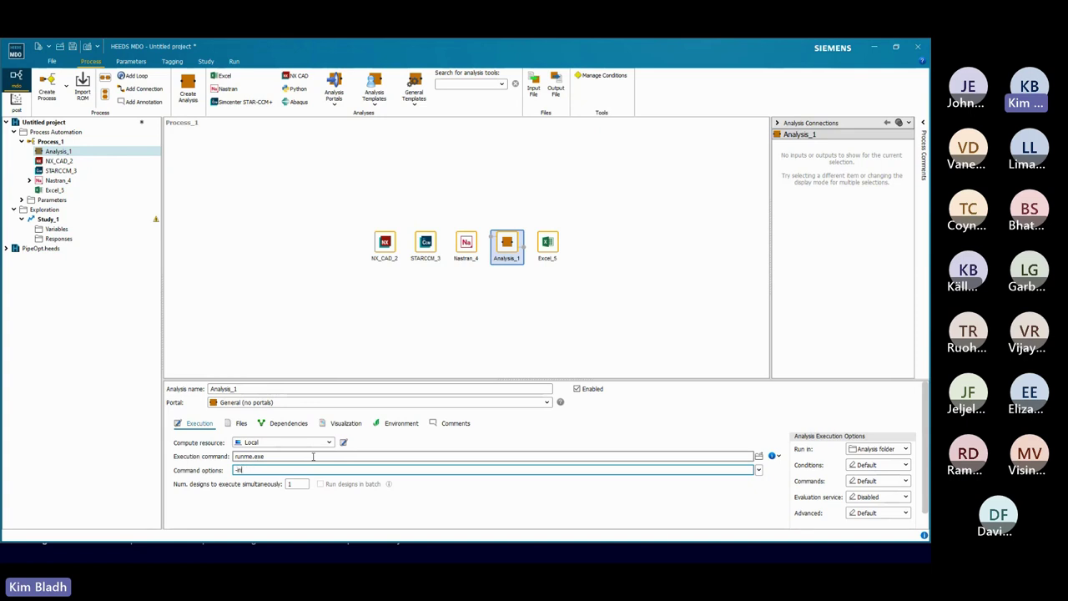
{"action": "type", "text": "ut inpout"}
{"action": "key", "text": "BackSpace"}
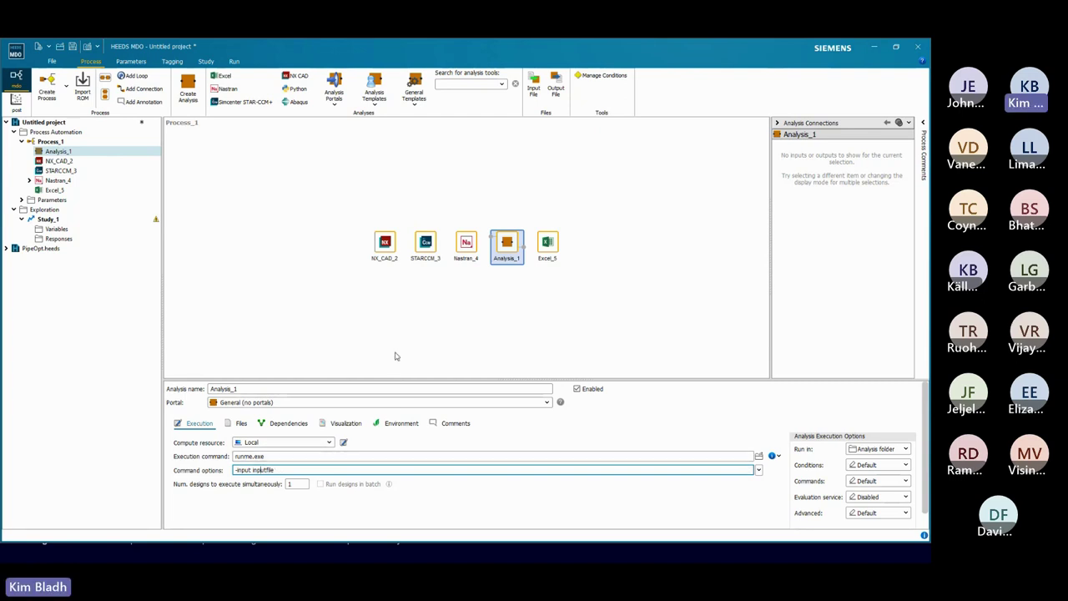
- Compare the execution command and command options of the Nastran analysis with those of Analysis_1
{"action": "left_click", "coordinate": [466, 236]}
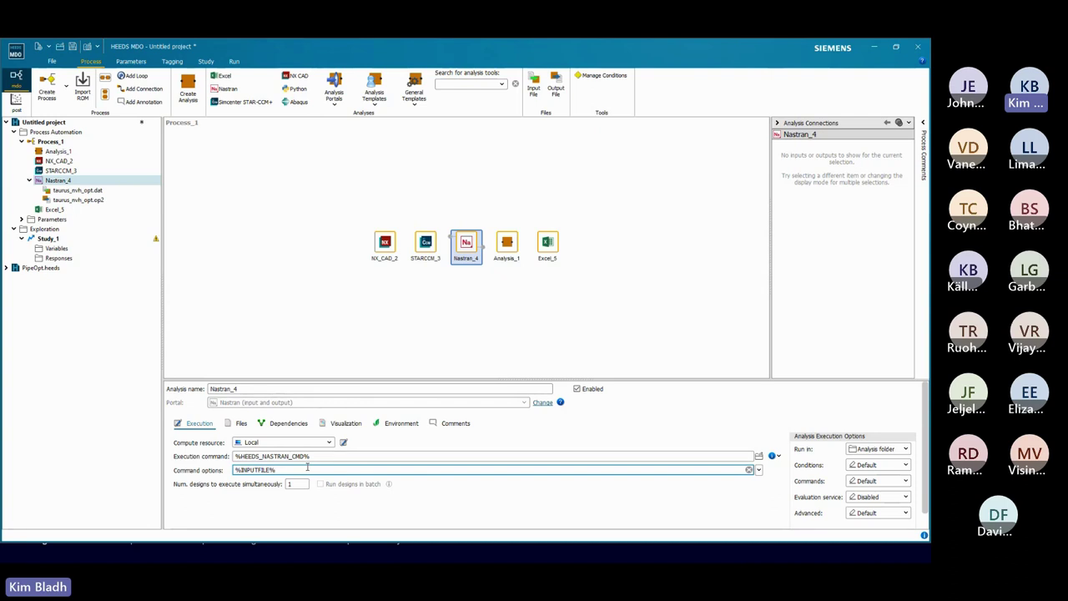
{"action": "left_click", "coordinate": [507, 244]}
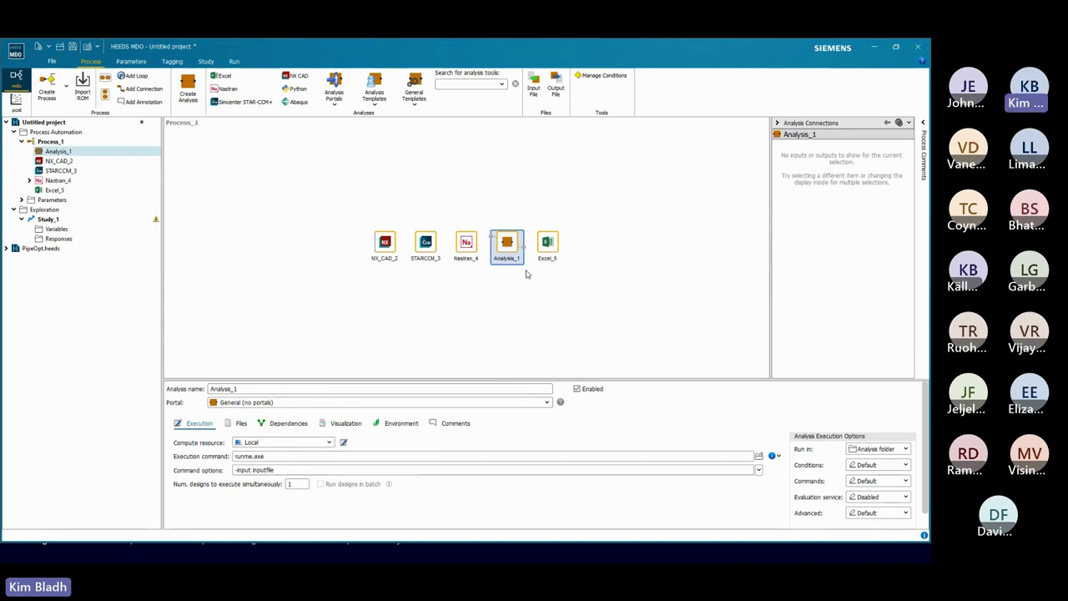
- Try Cluster_CFD as the STAR-CCM+ analysis's compute resource, and change the selection to CAE_Cluster
{"action": "left_click", "coordinate": [426, 243]}
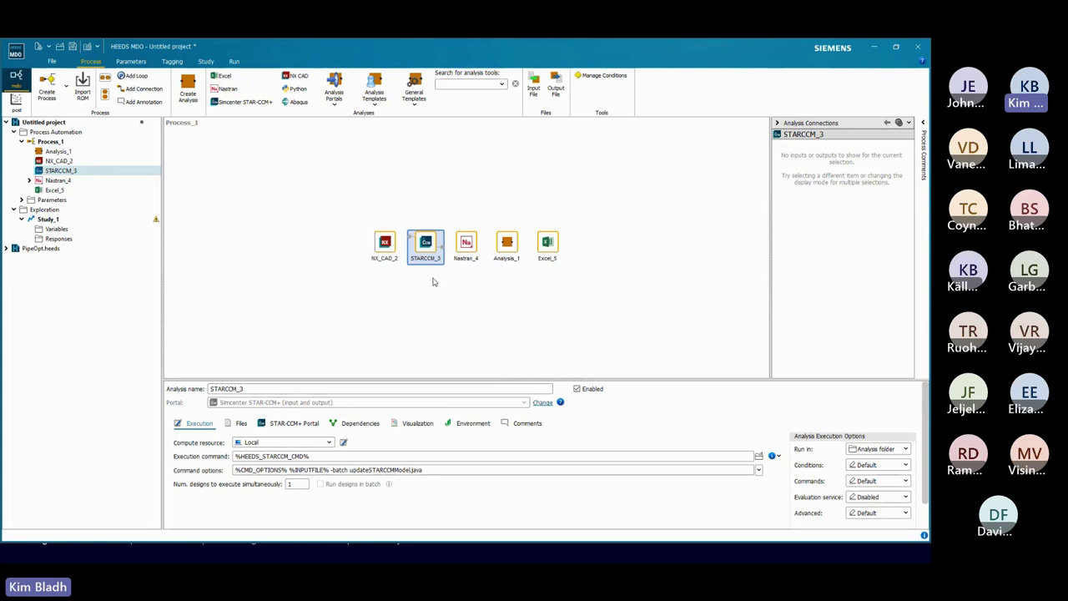
{"action": "left_click", "coordinate": [330, 443]}
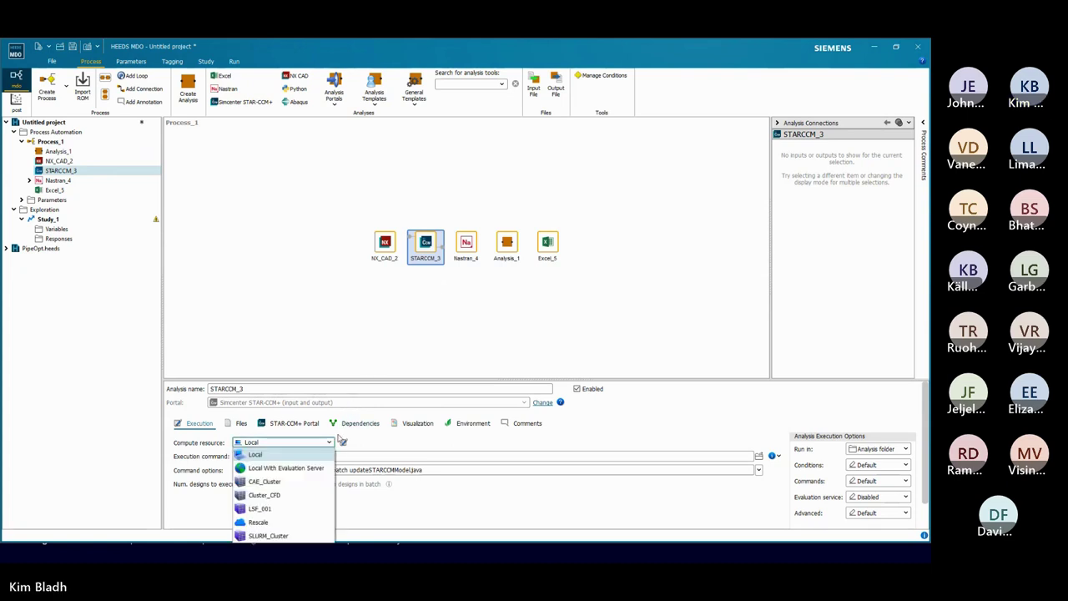
{"action": "left_click", "coordinate": [282, 496]}
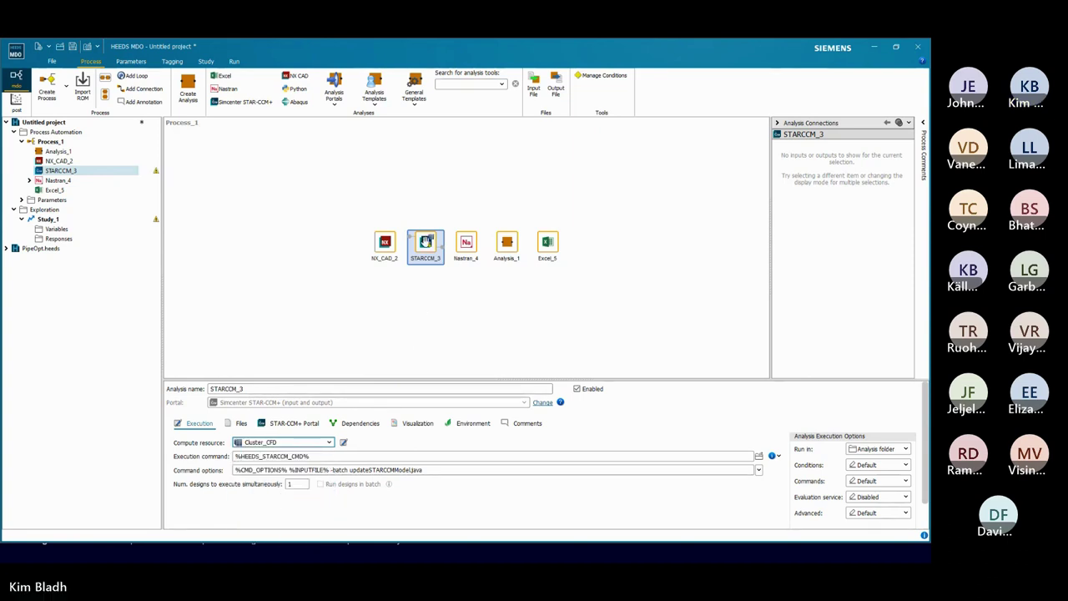
{"action": "left_click", "coordinate": [329, 442]}
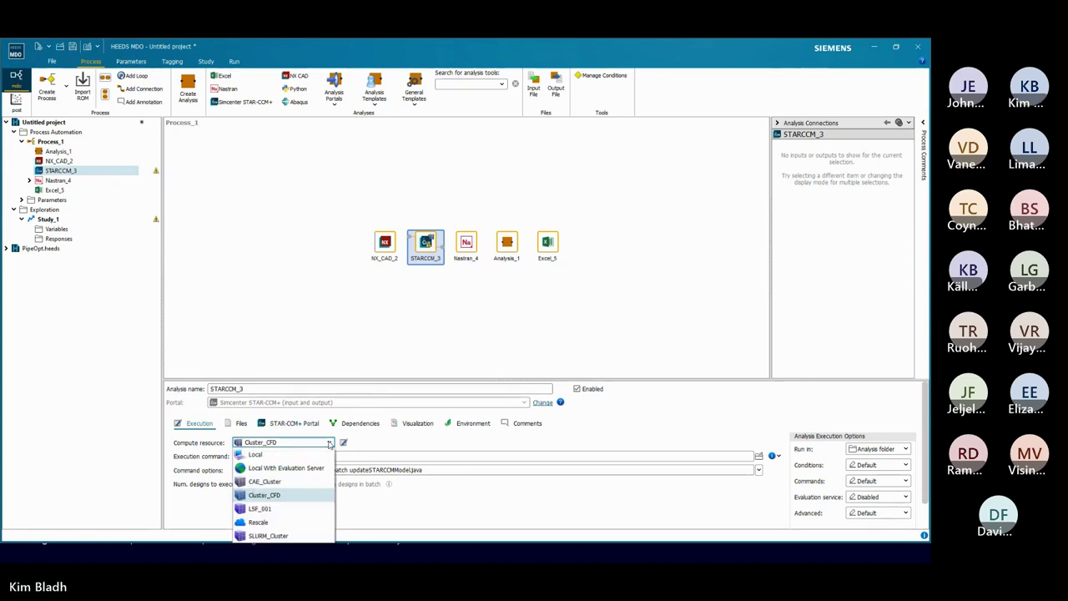
{"action": "left_click", "coordinate": [310, 483]}
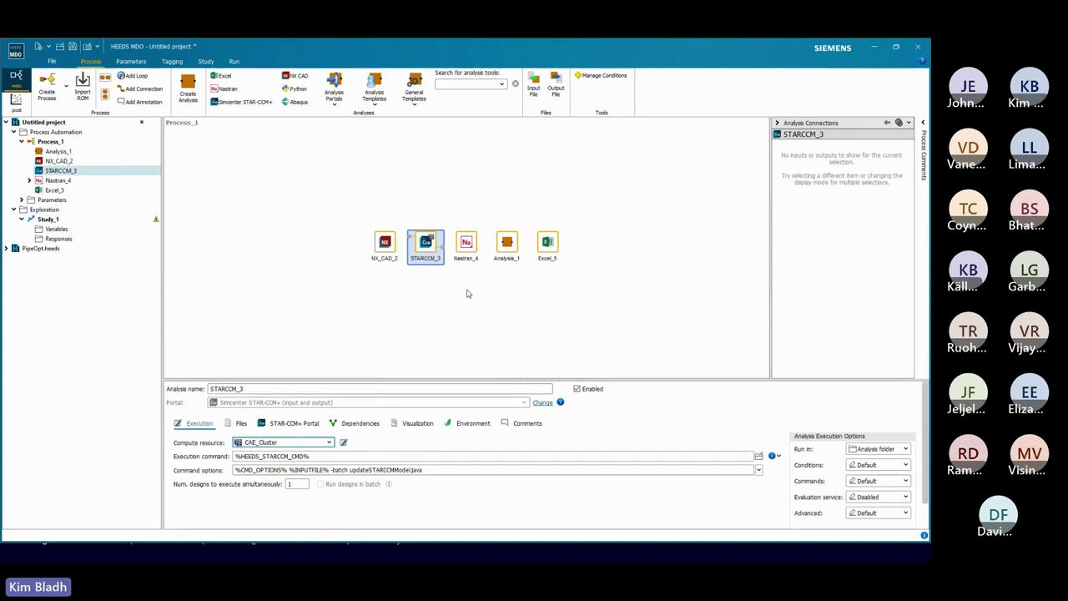
- Add a second STAR-CCM+ analysis to the process, grouped in parallel with STARCCM_3
{"action": "left_click", "coordinate": [373, 333]}
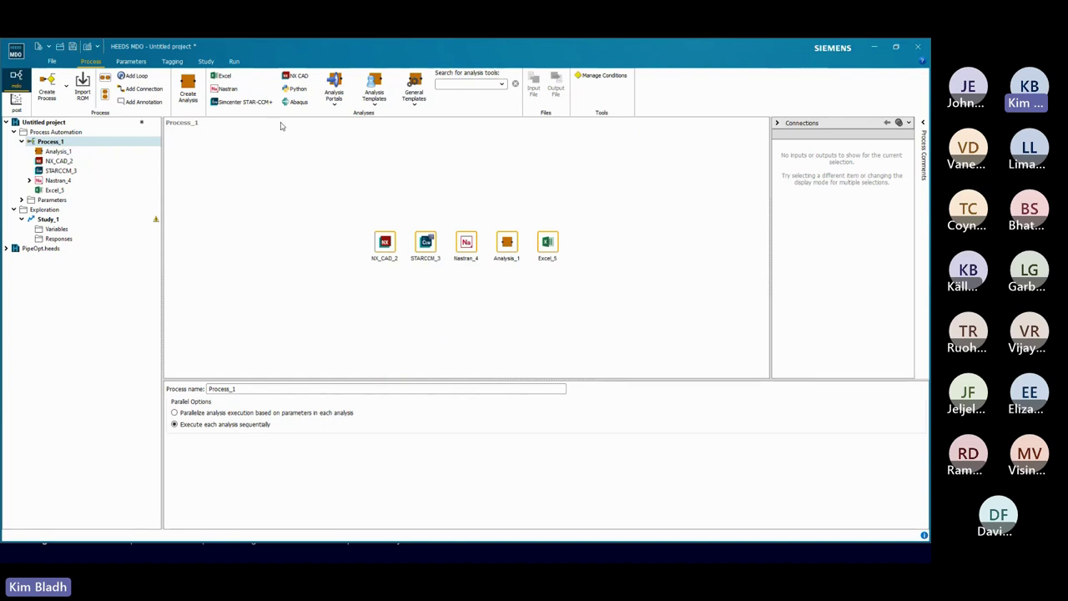
{"action": "left_click_drag", "start_coordinate": [244, 102], "coordinate": [432, 284]}
{"action": "left_click", "coordinate": [501, 267]}
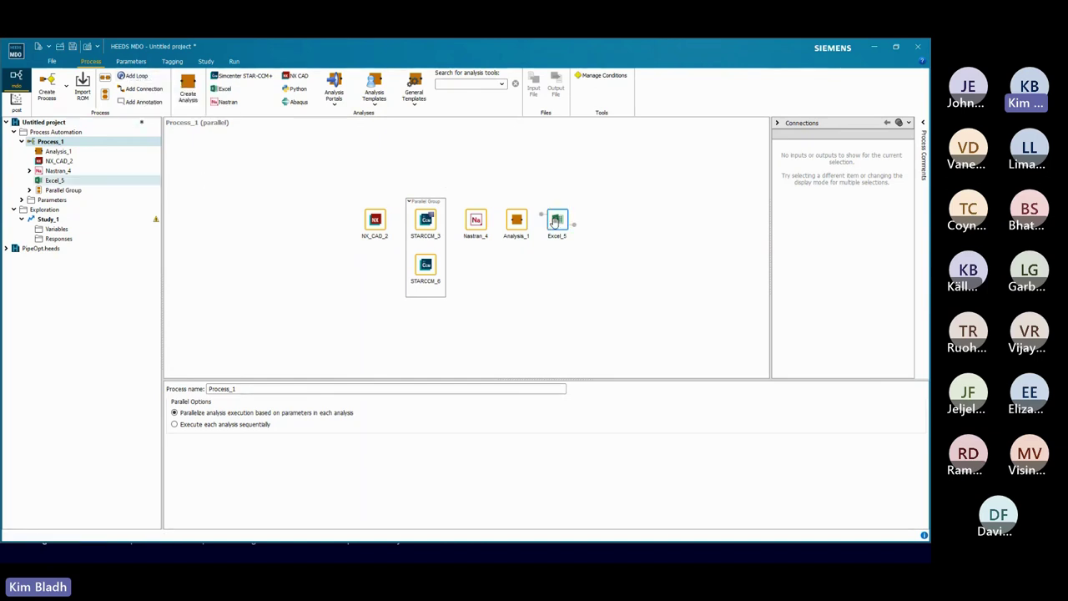
- Enclose the Nastran_4 analysis in a loop within Process_1
{"action": "left_click", "coordinate": [476, 221]}
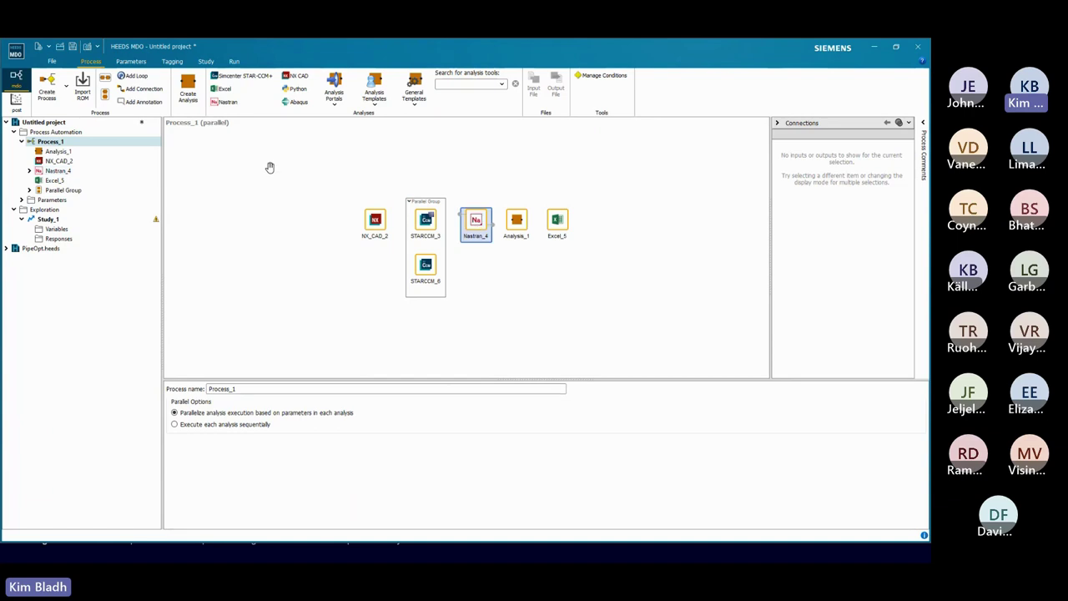
{"action": "left_click", "coordinate": [142, 77]}
{"action": "left_click", "coordinate": [274, 460]}
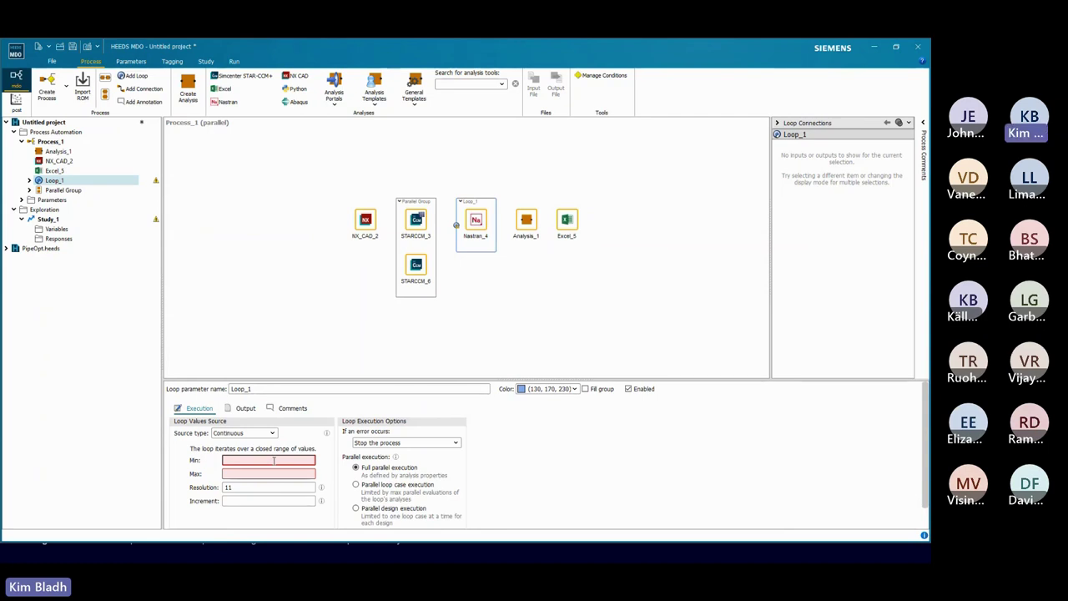
{"action": "left_click", "coordinate": [475, 224]}
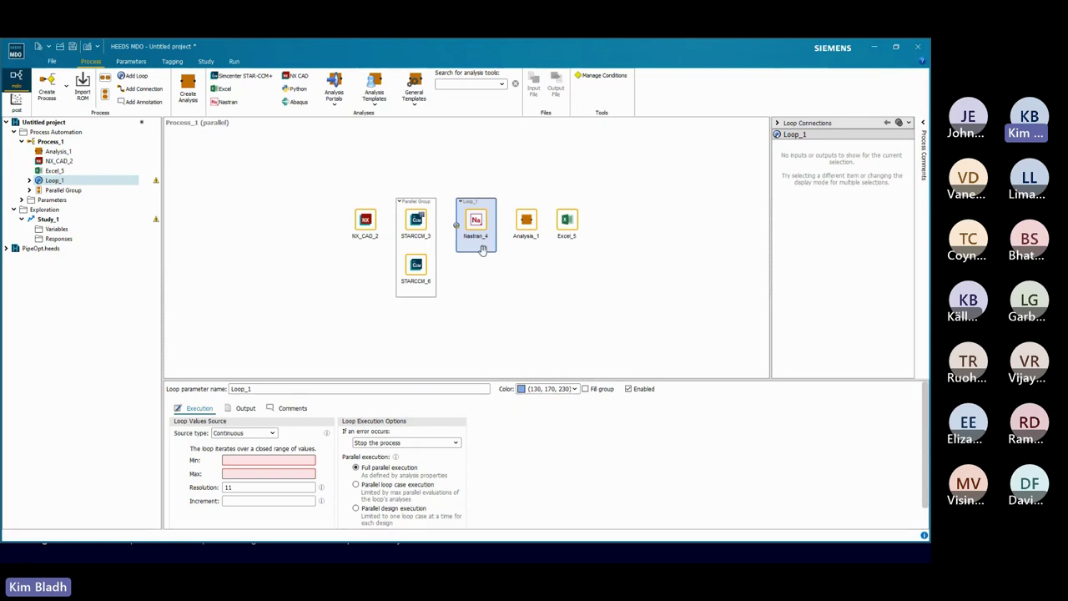
- Examine the analysis portals available for CAD, CFD, FEA, general-purpose and system simulation tools
{"action": "left_click", "coordinate": [240, 318]}
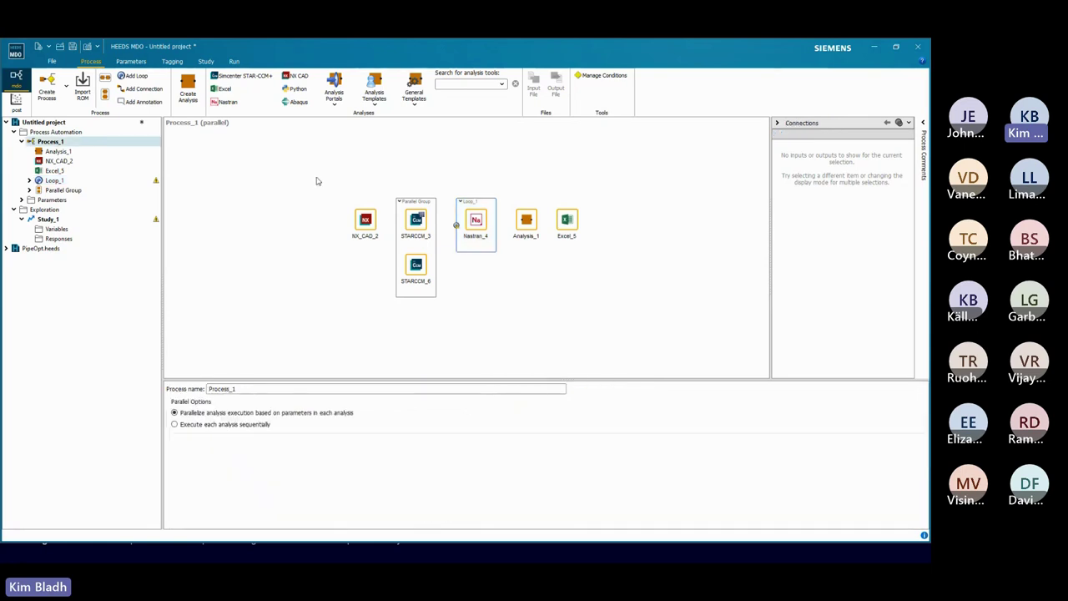
{"action": "left_click", "coordinate": [334, 87]}
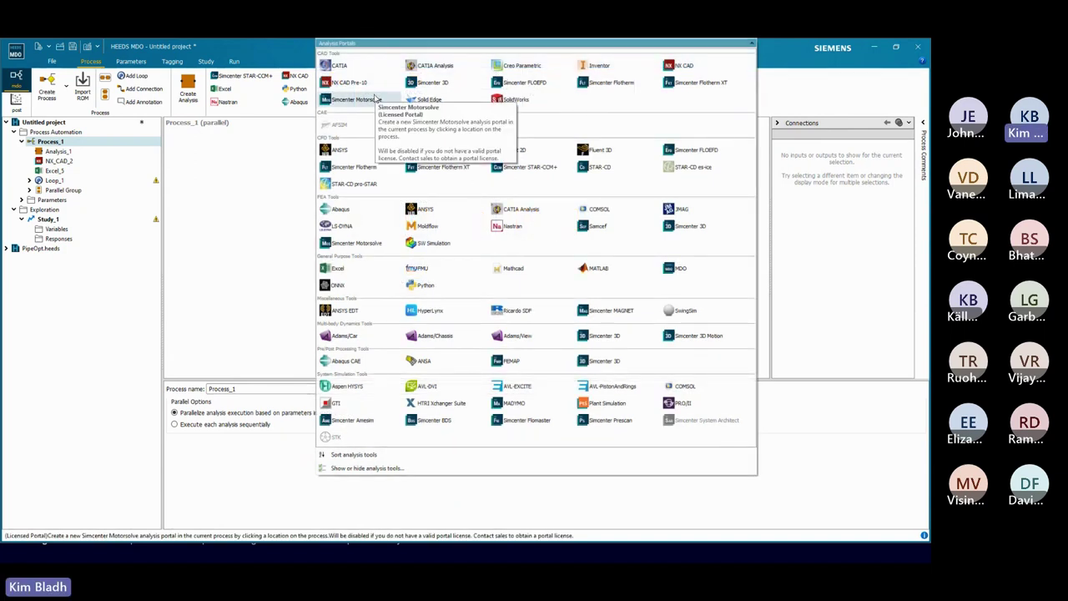
{"action": "left_click", "coordinate": [356, 100]}
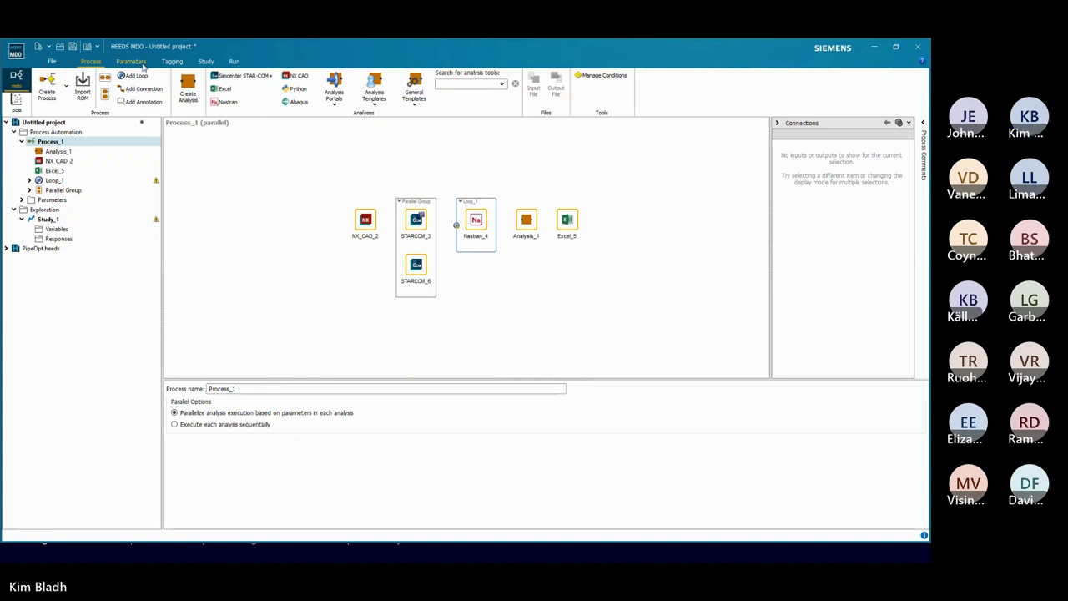
- Create five new project variables in the parameters' variable table
{"action": "left_click", "coordinate": [132, 62]}
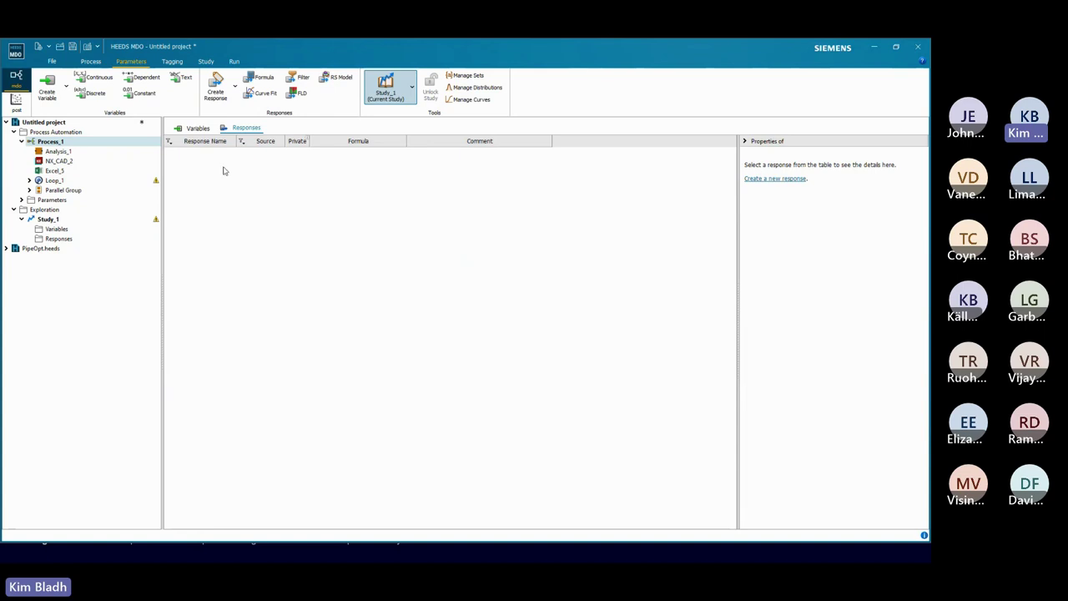
{"action": "left_click", "coordinate": [195, 129]}
{"action": "left_click", "coordinate": [48, 87]}
{"action": "left_click", "coordinate": [47, 87]}
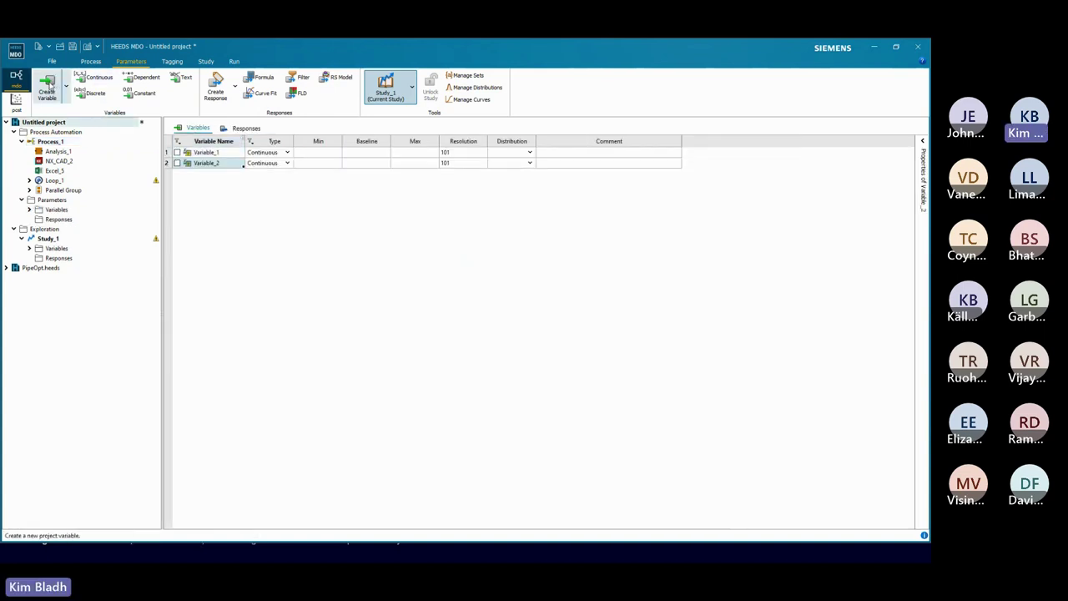
{"action": "left_click", "coordinate": [48, 87]}
{"action": "left_click", "coordinate": [48, 87]}
{"action": "left_click", "coordinate": [48, 87]}
- Rename the first three variables to x, length and matID
{"action": "left_click", "coordinate": [220, 154]}
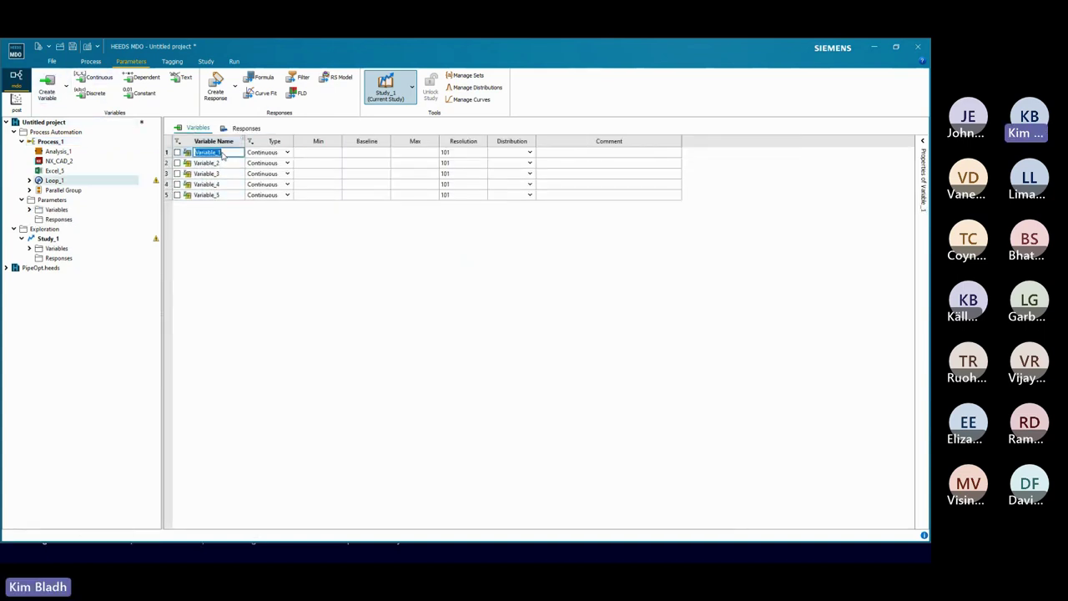
{"action": "type", "text": "x"}
{"action": "left_click", "coordinate": [222, 162]}
{"action": "type", "text": "length"}
{"action": "left_click", "coordinate": [222, 173]}
{"action": "left_click", "coordinate": [222, 173]}
{"action": "type", "text": "m"}
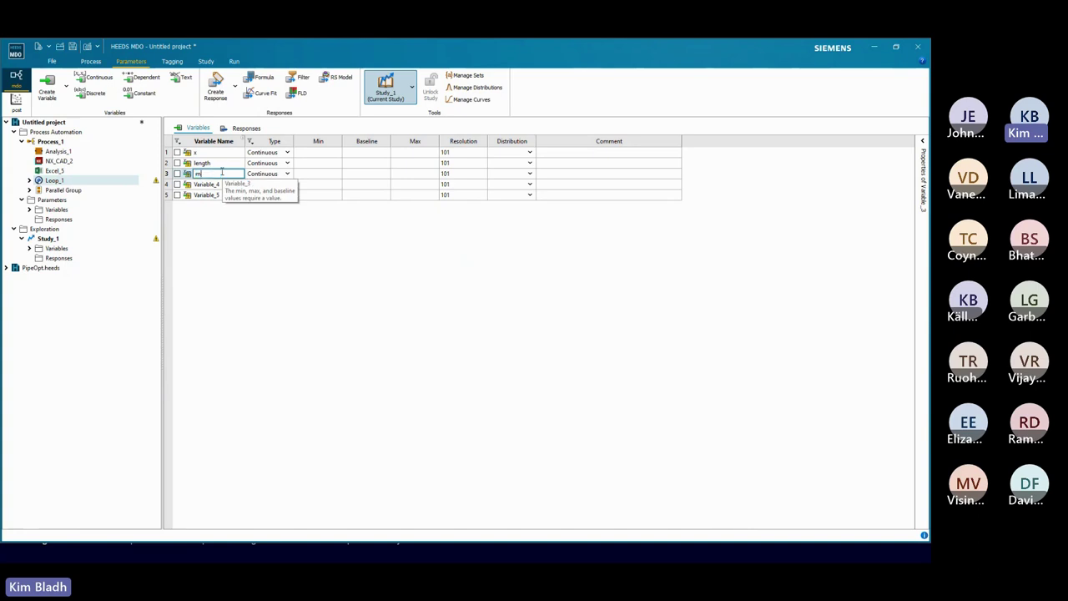
{"action": "type", "text": "atID"}
{"action": "left_click", "coordinate": [317, 272]}
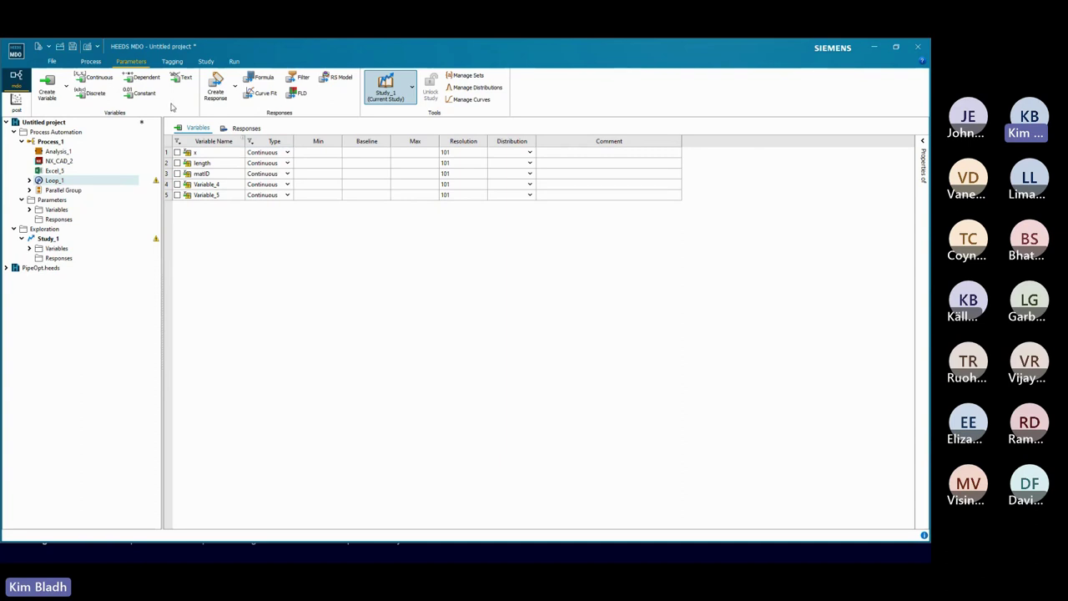
- Set variable x to a minimum of 1, a maximum of 10 and a baseline of 5
{"action": "left_click", "coordinate": [310, 152]}
{"action": "left_click", "coordinate": [325, 154]}
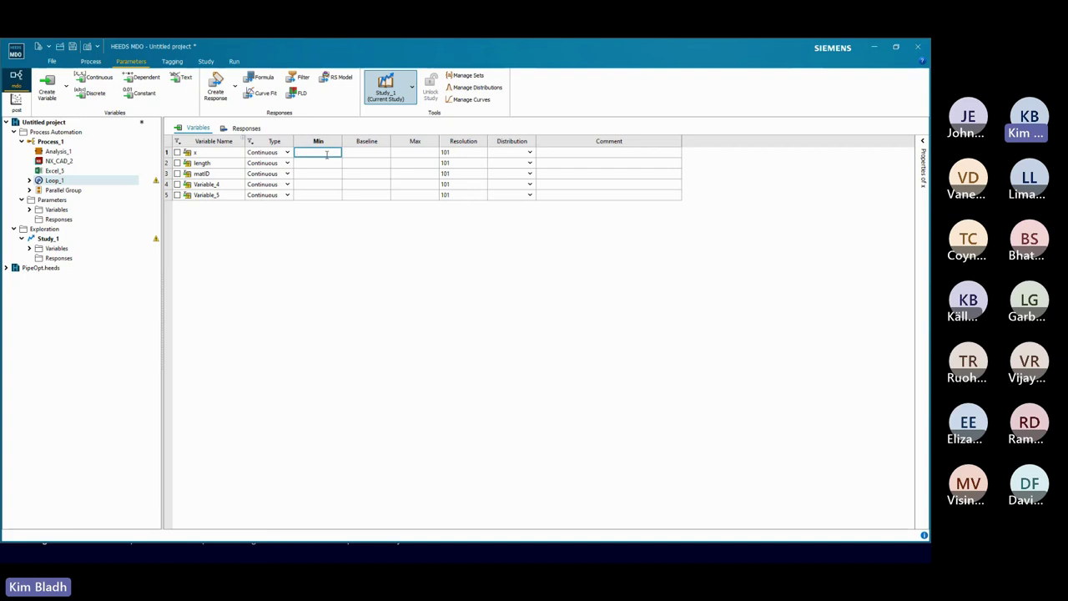
{"action": "type", "text": "1"}
{"action": "left_click", "coordinate": [405, 153]}
{"action": "type", "text": "10"}
{"action": "left_click", "coordinate": [359, 155]}
{"action": "left_click", "coordinate": [359, 155]}
{"action": "type", "text": "5"}
{"action": "left_click", "coordinate": [458, 155]}
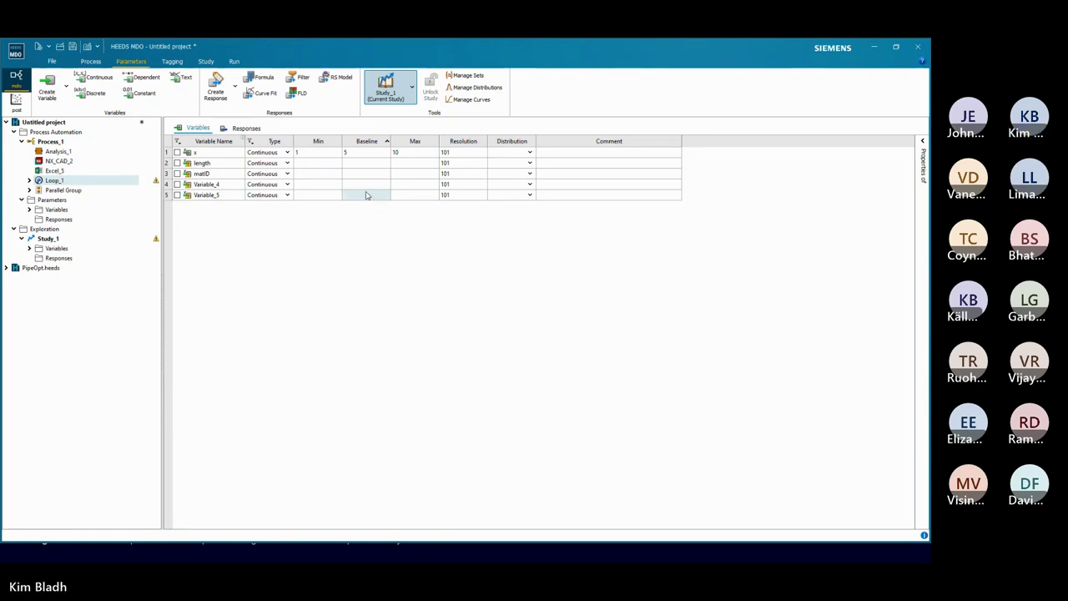
- Try Discrete as the type of the length variable, and change it to Dependent
{"action": "left_click", "coordinate": [288, 164]}
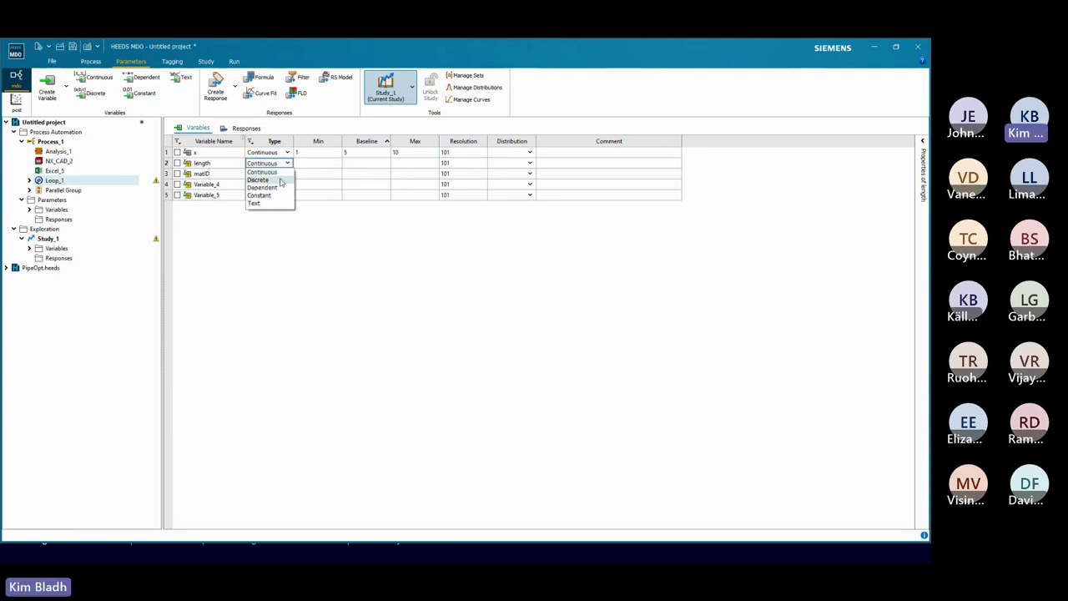
{"action": "left_click", "coordinate": [281, 181]}
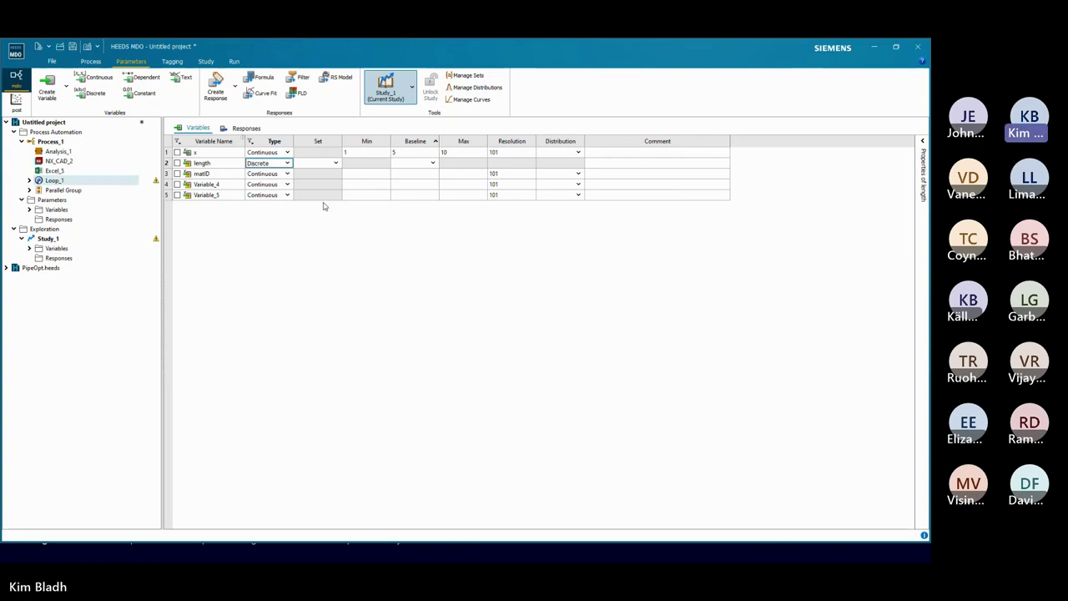
{"action": "left_click", "coordinate": [287, 164]}
{"action": "left_click", "coordinate": [282, 190]}
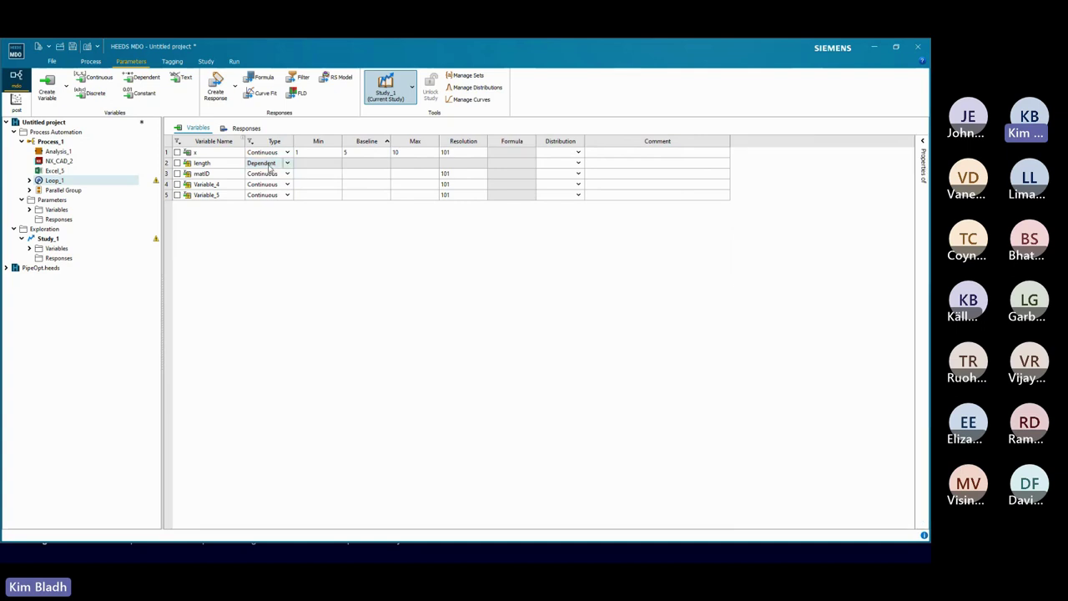
- Try to define a conditional formula for the length variable with the lines "if x>2:" and "_result = ..."
{"action": "left_click", "coordinate": [202, 163]}
{"action": "left_click", "coordinate": [819, 214]}
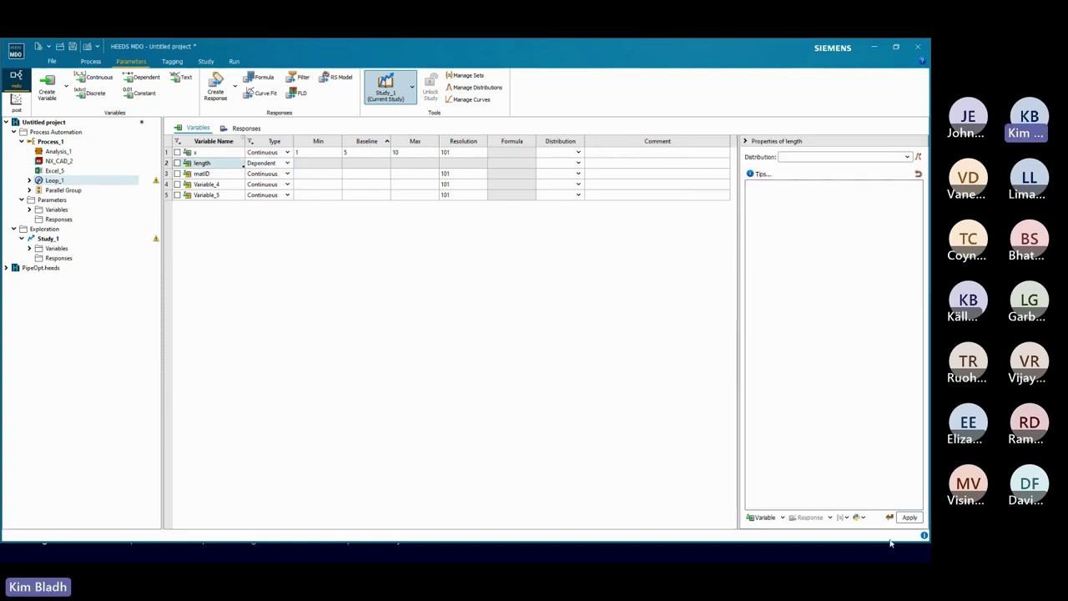
{"action": "left_click", "coordinate": [856, 517]}
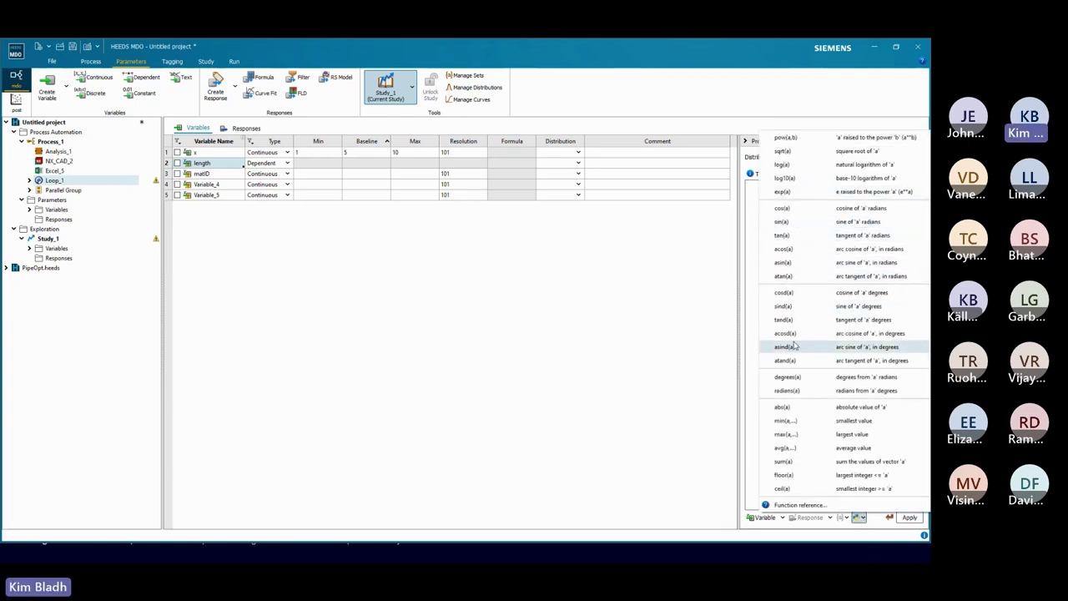
{"action": "left_click", "coordinate": [752, 279]}
{"action": "type", "text": "i"}
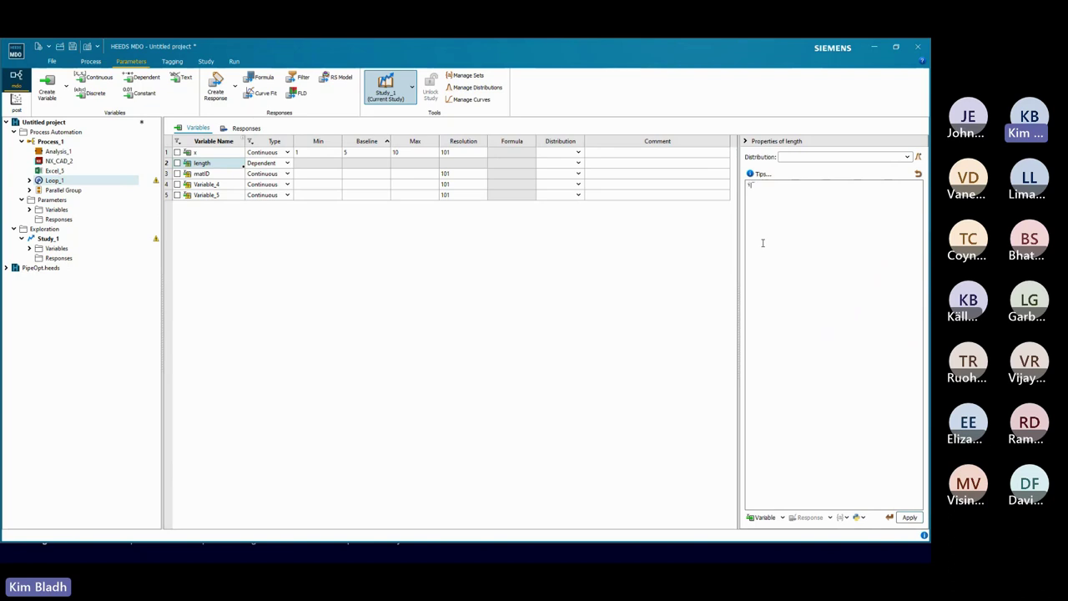
{"action": "type", "text": "f x>2:"}
{"action": "key", "text": "Return"}
{"action": "type", "text": "_result = ..."}
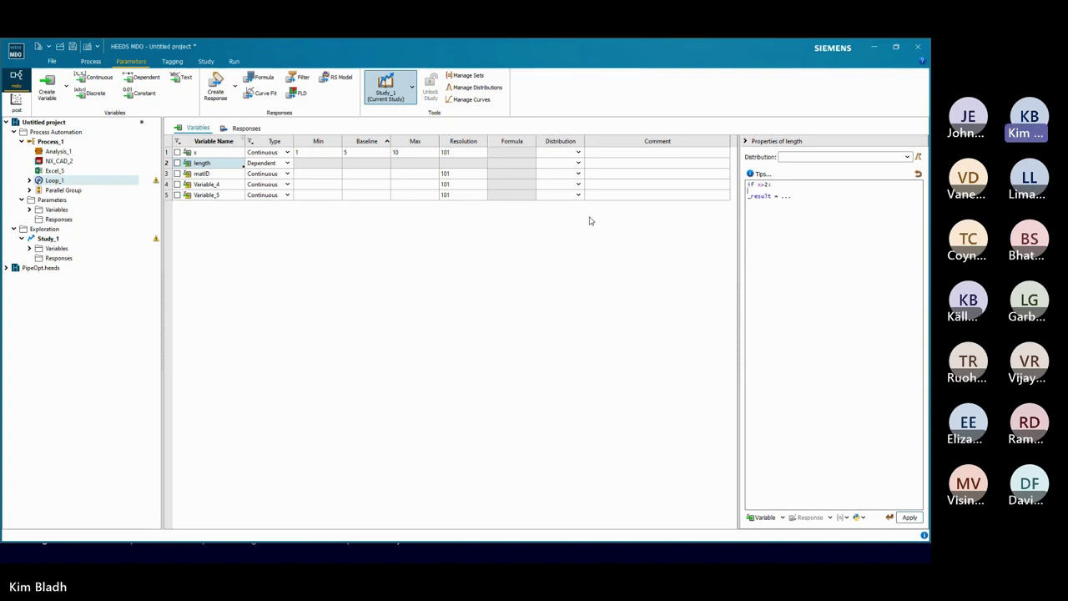
{"action": "left_click", "coordinate": [382, 263]}
- Change the type of the matID variable to Discrete
{"action": "left_click", "coordinate": [242, 177]}
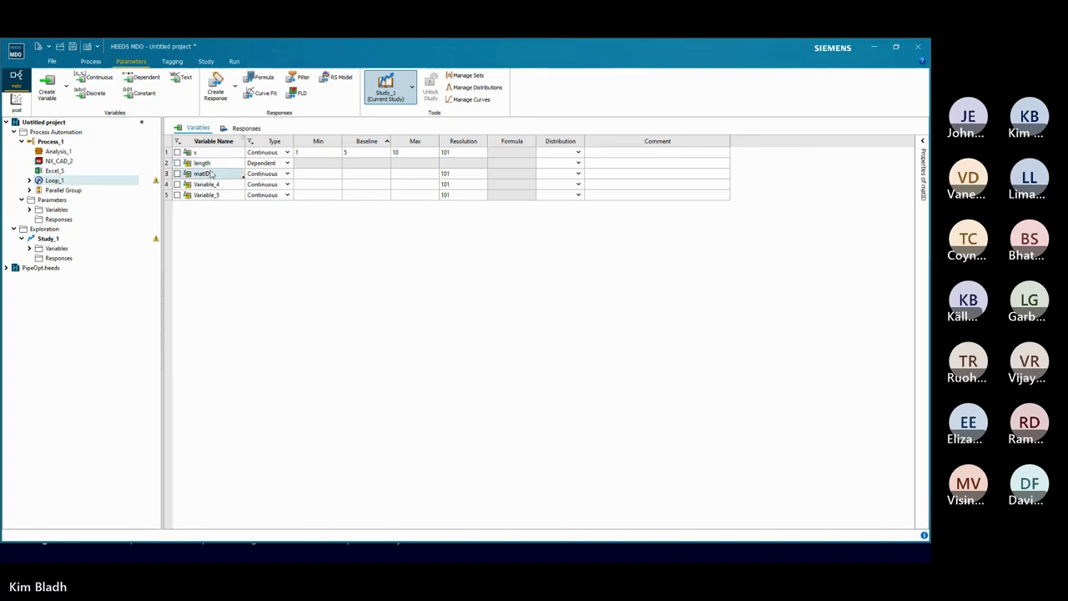
{"action": "left_click", "coordinate": [280, 176]}
{"action": "left_click", "coordinate": [273, 189]}
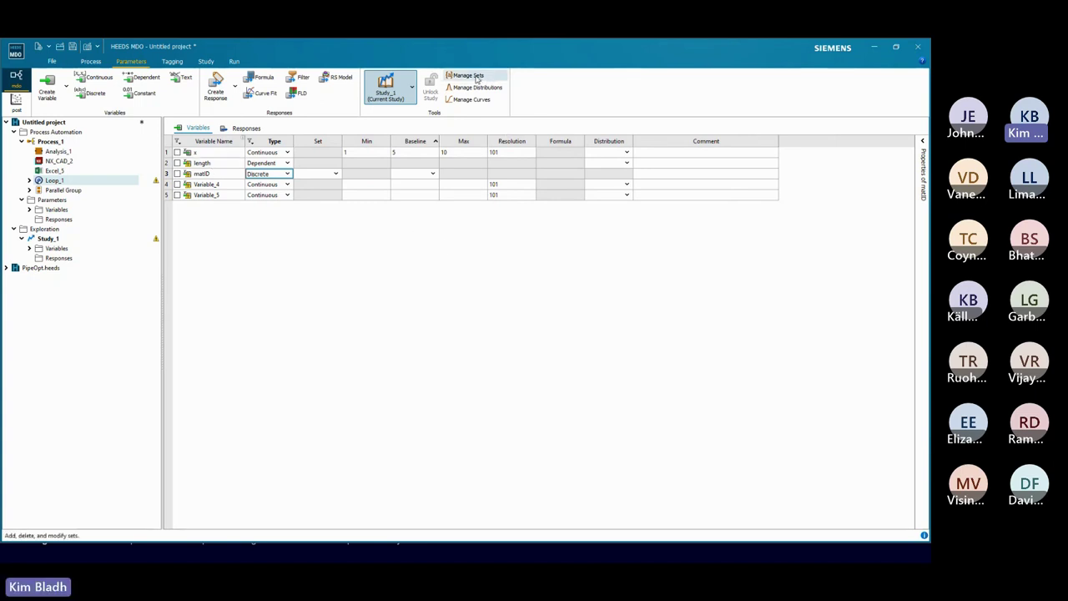
- Create a set for discrete variables containing the items steel, aluminium and titanium
{"action": "left_click", "coordinate": [475, 77]}
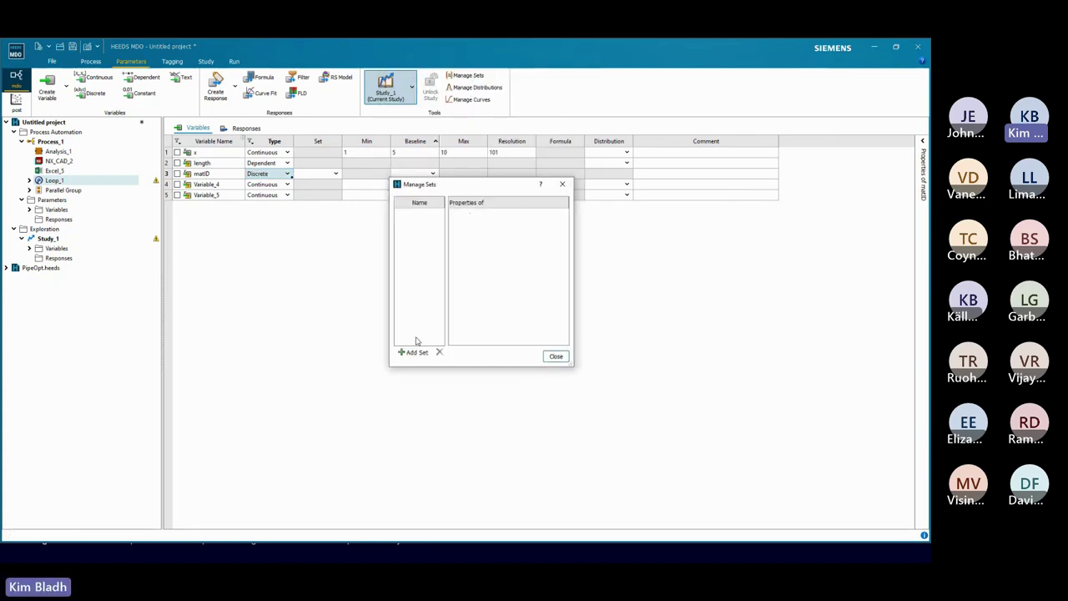
{"action": "left_click", "coordinate": [412, 353]}
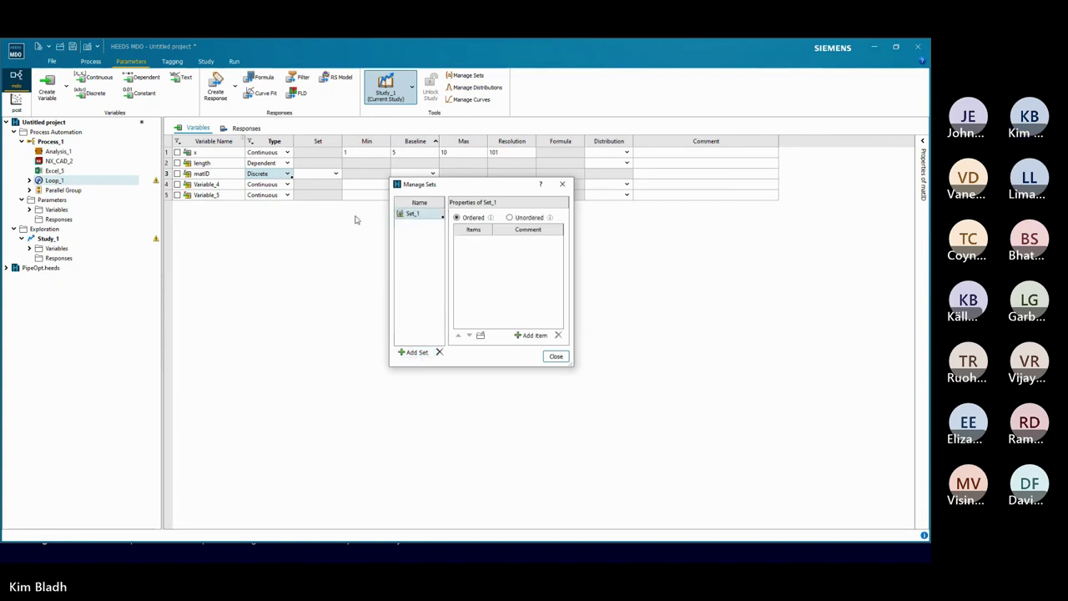
{"action": "left_click", "coordinate": [527, 337]}
{"action": "left_click", "coordinate": [529, 336]}
{"action": "left_click", "coordinate": [529, 336]}
{"action": "left_click", "coordinate": [475, 240]}
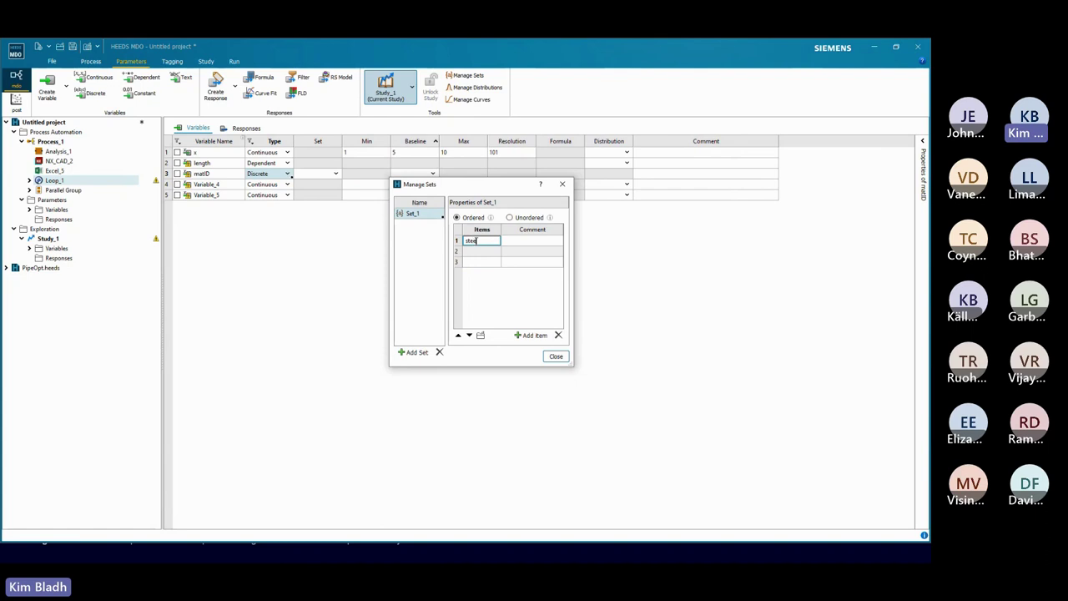
{"action": "type", "text": "l"}
{"action": "key", "text": "Return"}
{"action": "type", "text": "aluminium"}
{"action": "key", "text": "Return"}
{"action": "type", "text": "titanium"}
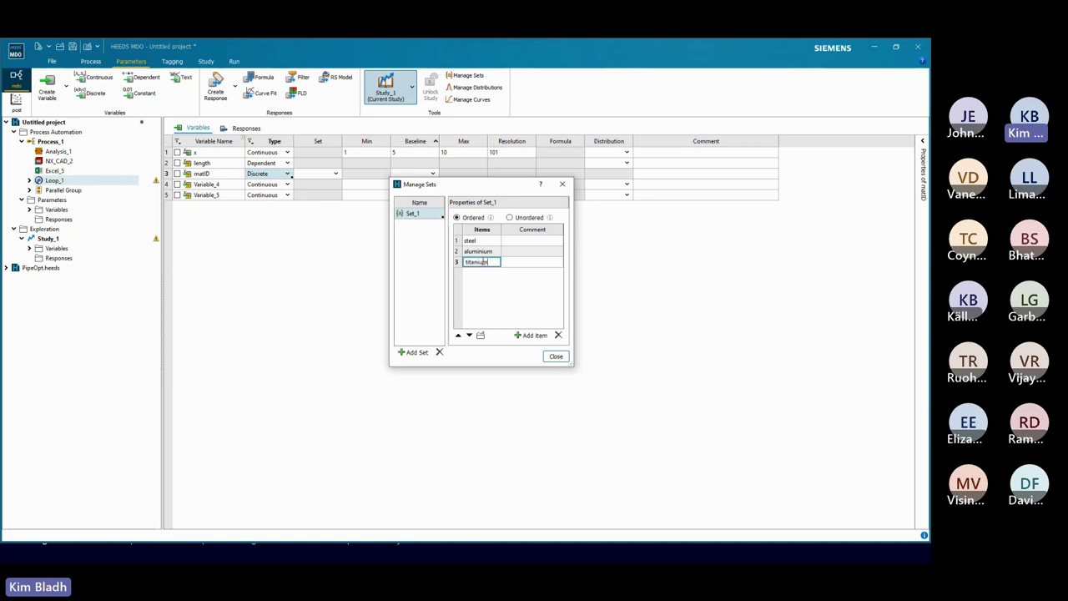
{"action": "key", "text": "Return"}
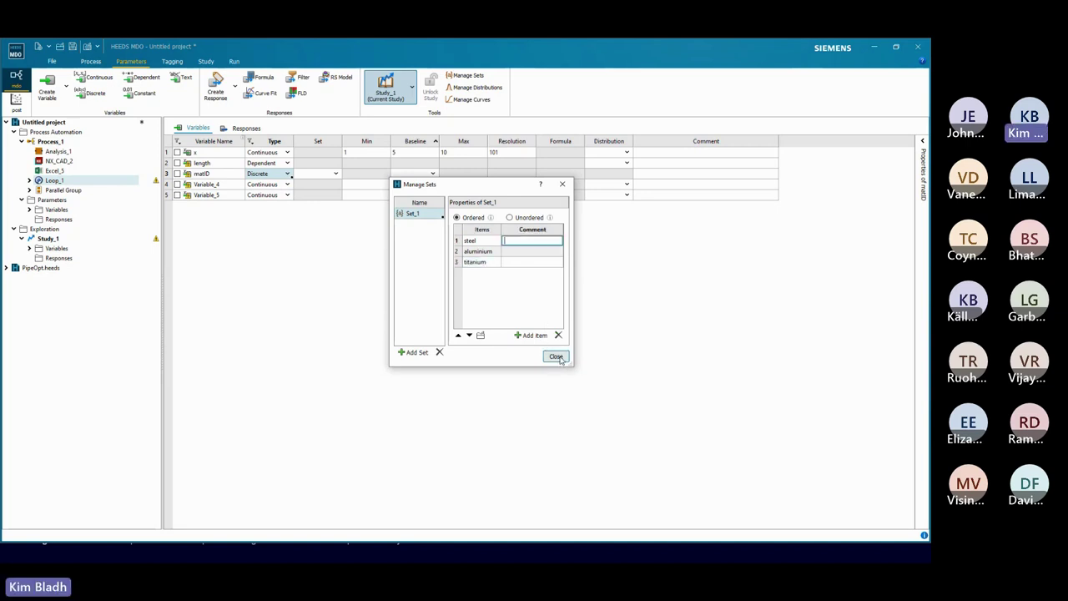
{"action": "left_click", "coordinate": [557, 357]}
- Assign Set_1 to the matID variable and choose aluminium as its baseline
{"action": "left_click", "coordinate": [318, 173]}
{"action": "left_click", "coordinate": [327, 184]}
{"action": "left_click", "coordinate": [432, 173]}
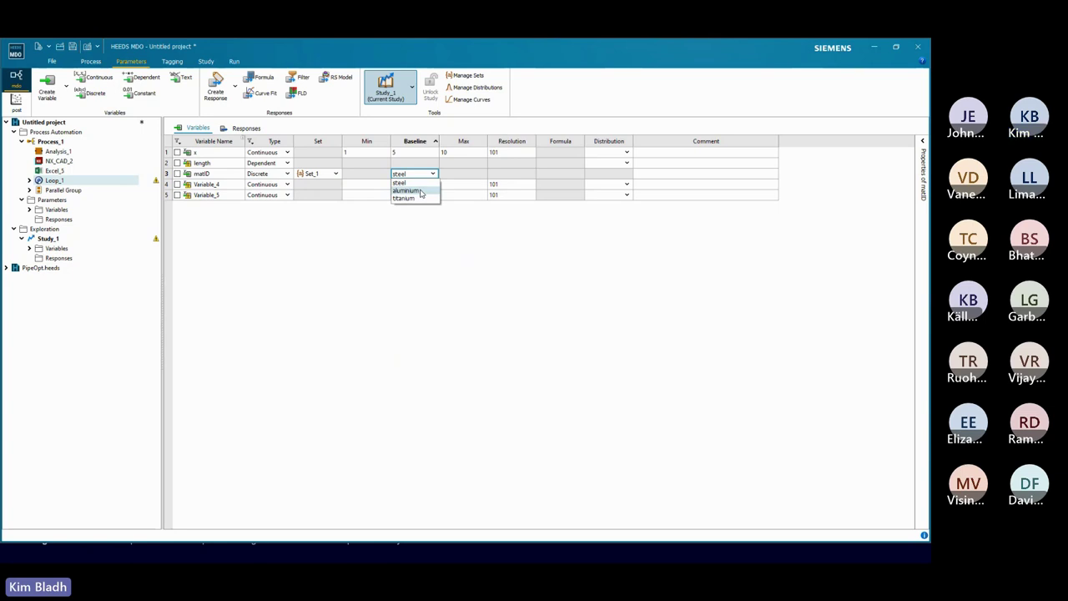
{"action": "left_click", "coordinate": [421, 191]}
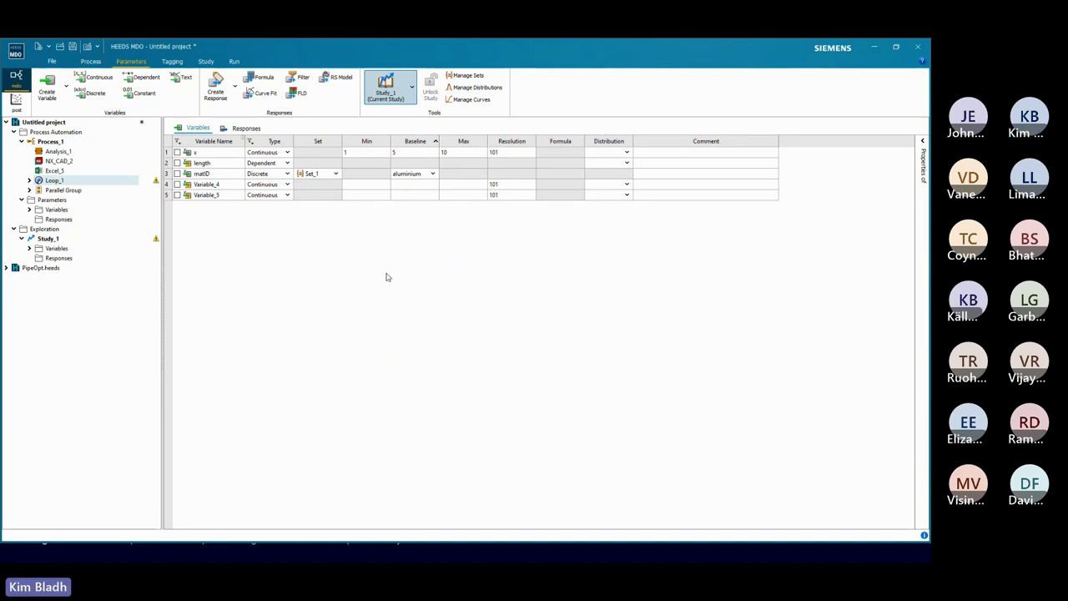
- Set the type of Variable_4 to Constant and the type of Variable_5 to Text
{"action": "left_click", "coordinate": [288, 185]}
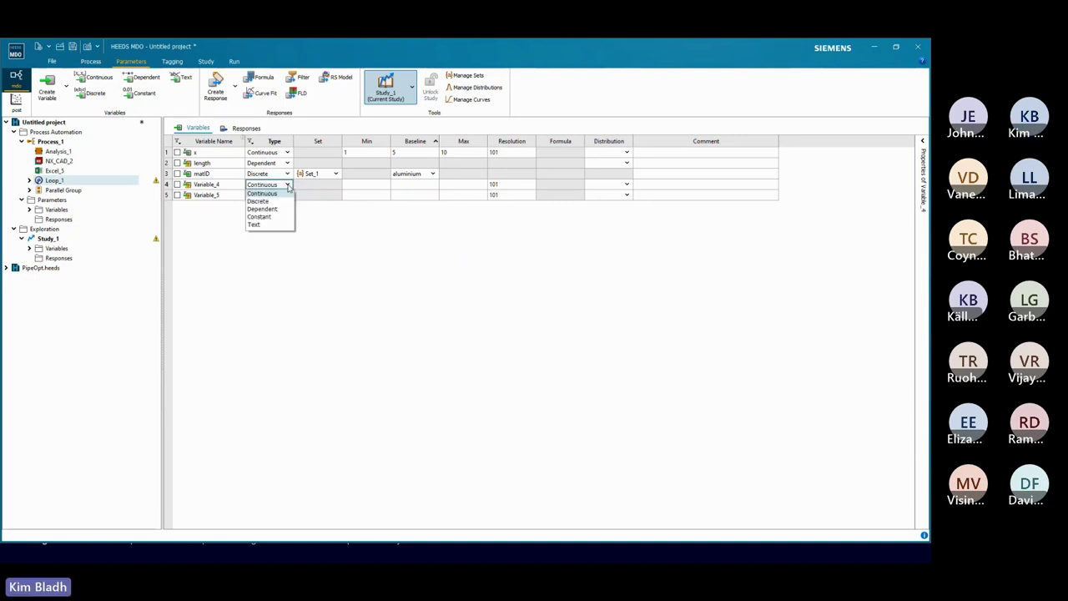
{"action": "left_click", "coordinate": [275, 217]}
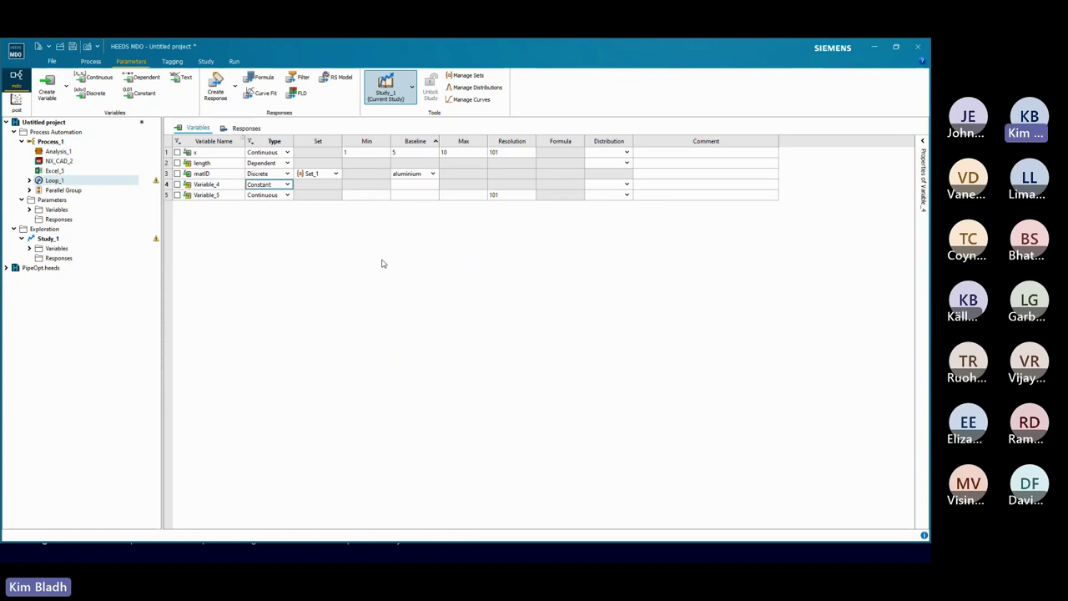
{"action": "left_click", "coordinate": [287, 195]}
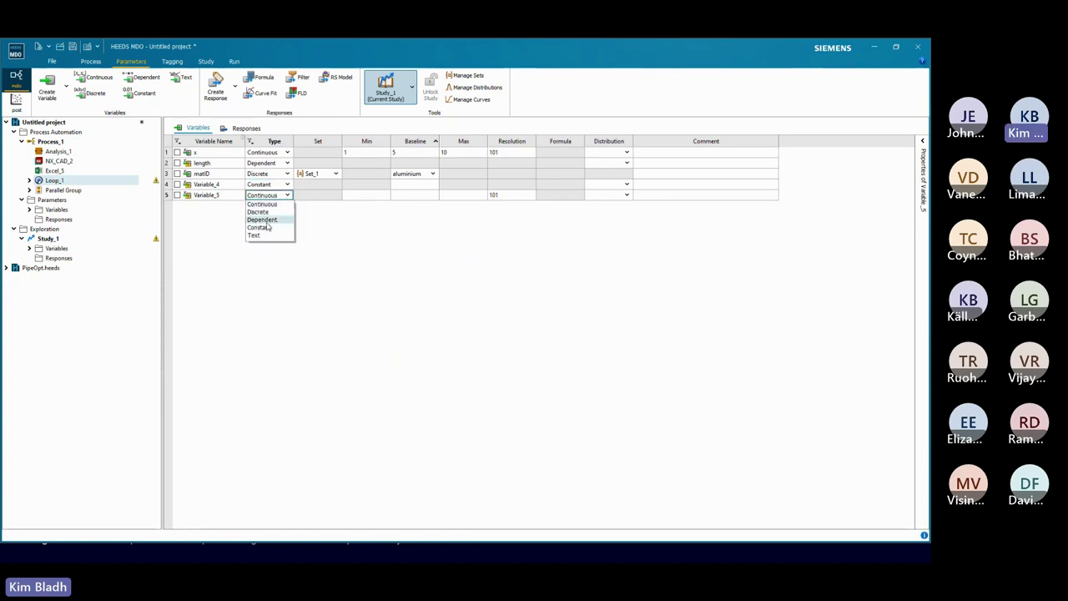
{"action": "left_click", "coordinate": [283, 236]}
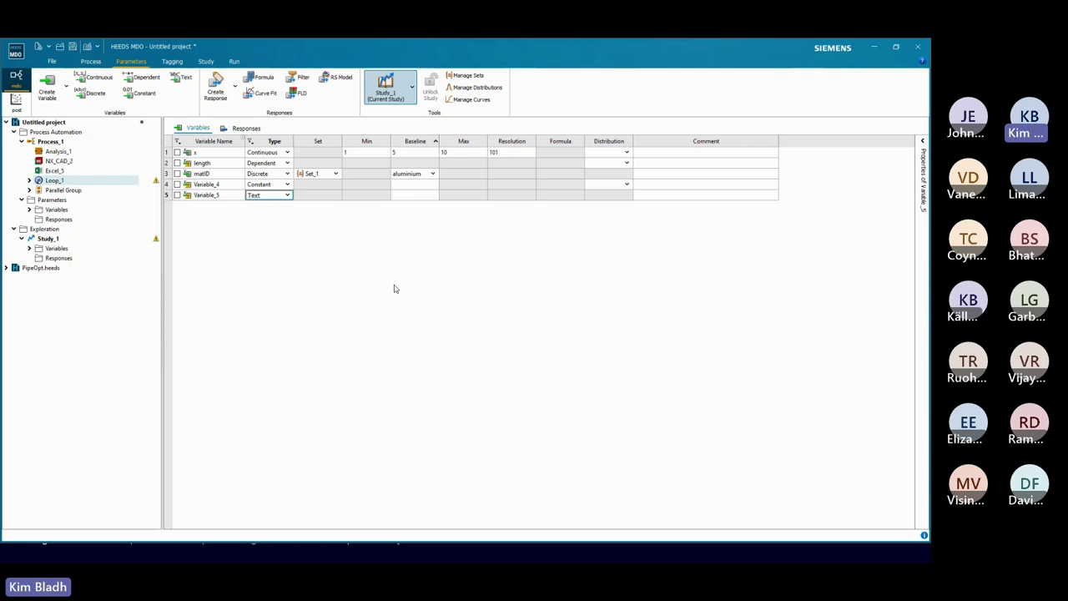
- Set the baseline of the constant Variable_4 to 5
{"action": "left_click", "coordinate": [412, 185]}
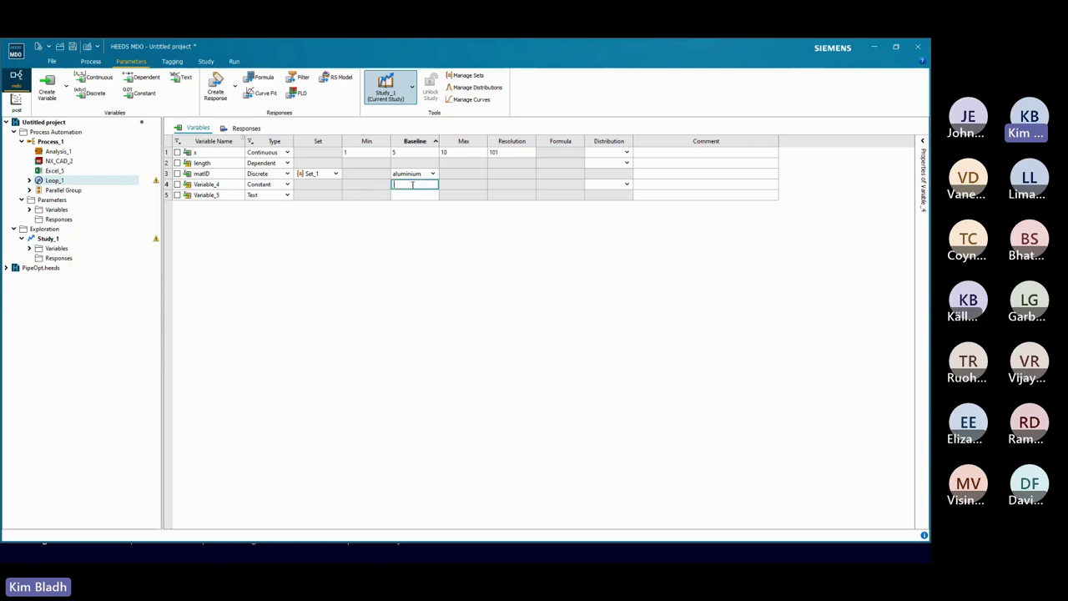
{"action": "type", "text": "5"}
{"action": "key", "text": "Return"}
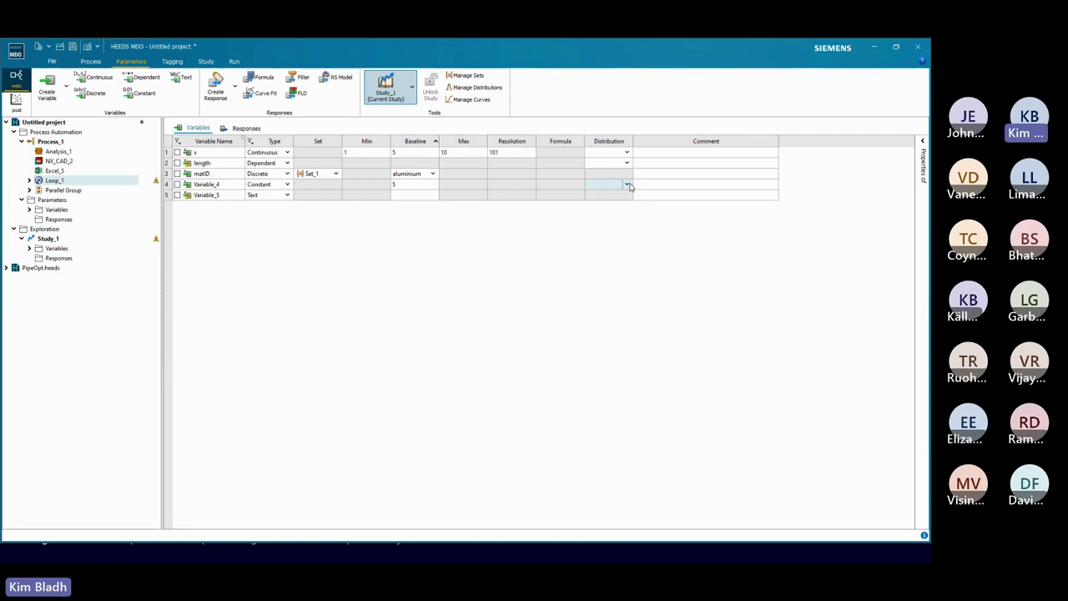
- Add a distribution to the project and set its distribution type to Normal
{"action": "left_click", "coordinate": [477, 88]}
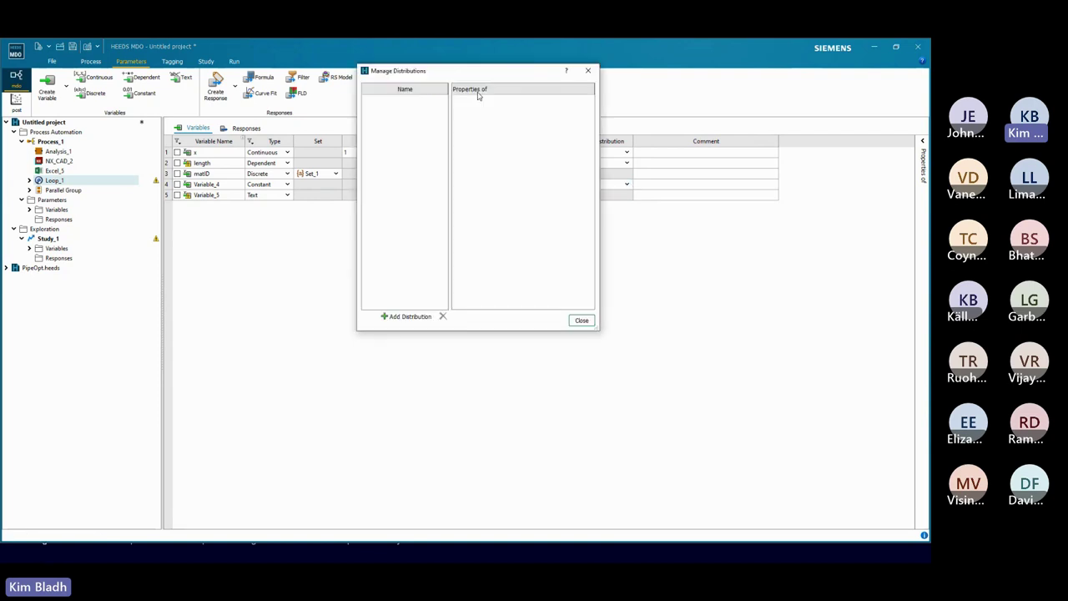
{"action": "left_click", "coordinate": [408, 316]}
{"action": "left_click", "coordinate": [553, 105]}
{"action": "left_click", "coordinate": [539, 176]}
{"action": "left_click", "coordinate": [533, 106]}
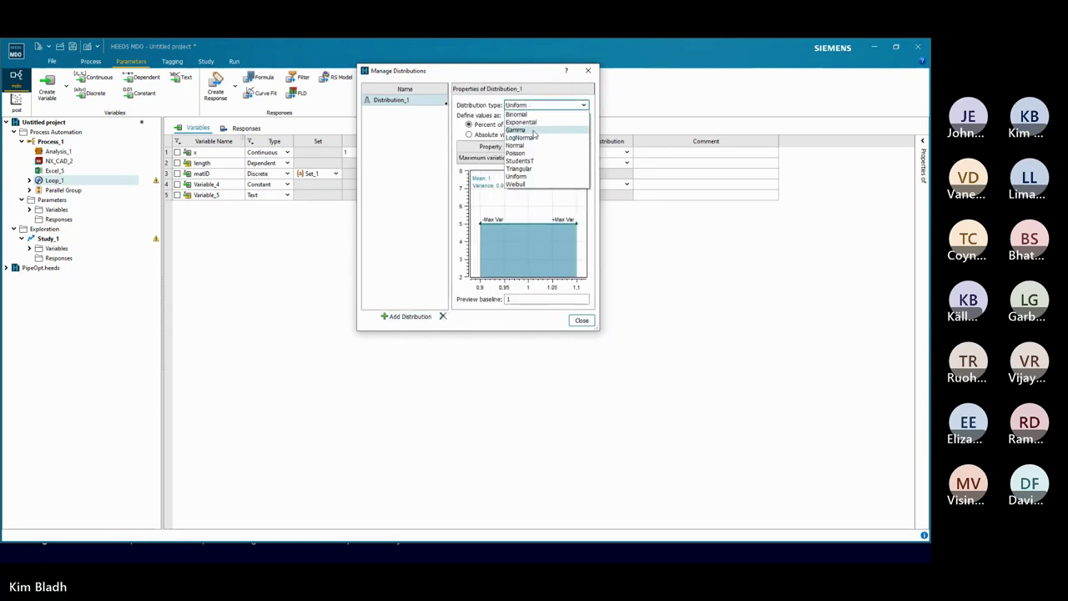
{"action": "left_click", "coordinate": [534, 130]}
{"action": "left_click", "coordinate": [536, 107]}
{"action": "left_click", "coordinate": [543, 158]}
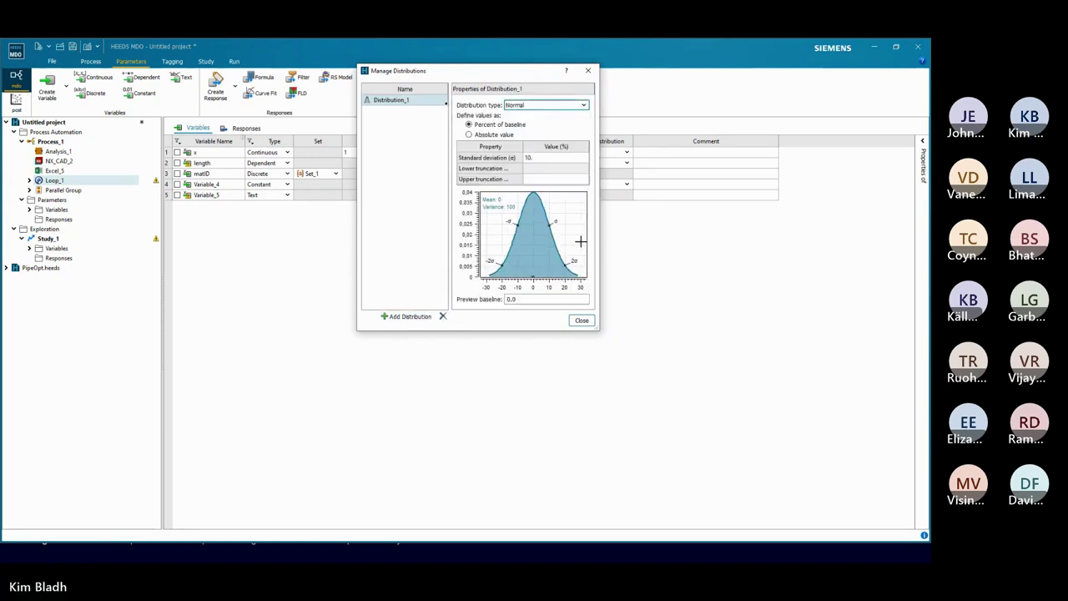
- Close the distribution manager and assign the normal distribution to Variable_4
{"action": "left_click", "coordinate": [582, 321]}
{"action": "left_click", "coordinate": [626, 184]}
{"action": "left_click", "coordinate": [615, 202]}
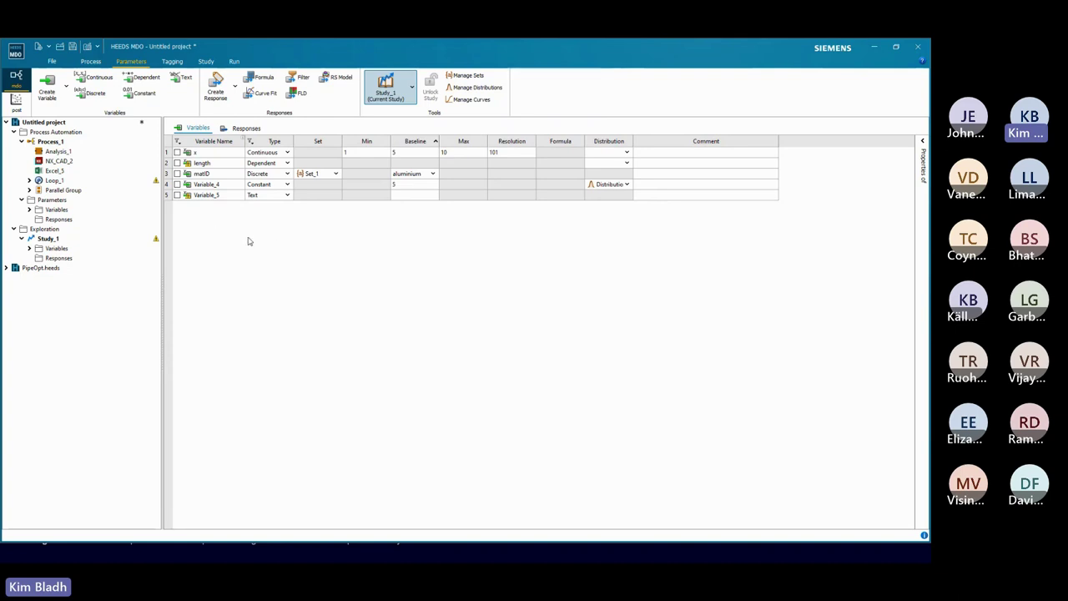
- Create five tag-based responses in the project's responses table
{"action": "left_click", "coordinate": [245, 130]}
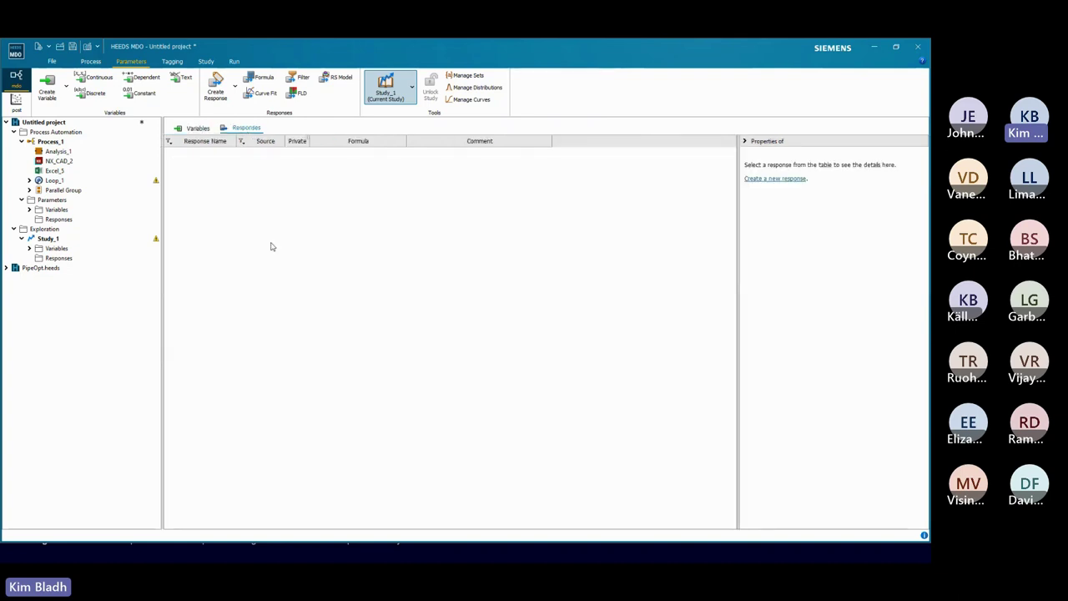
{"action": "left_click", "coordinate": [215, 87]}
{"action": "left_click", "coordinate": [215, 87]}
{"action": "left_click", "coordinate": [215, 87]}
{"action": "left_click", "coordinate": [215, 87]}
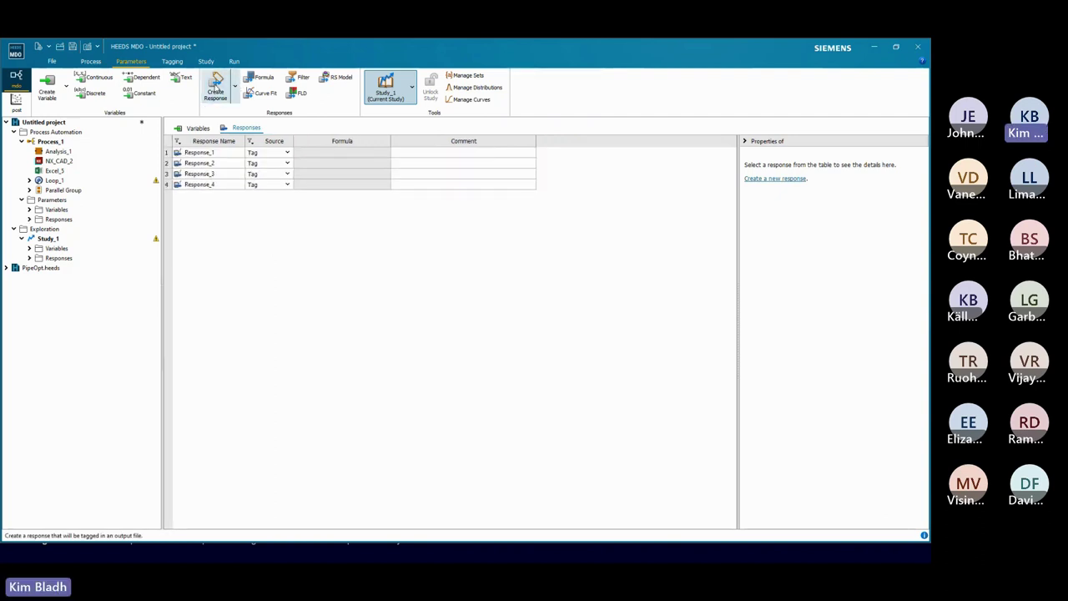
{"action": "left_click", "coordinate": [215, 86]}
- Rename the first three responses as mass, stress and cost
{"action": "left_click", "coordinate": [226, 152]}
{"action": "left_click", "coordinate": [226, 152]}
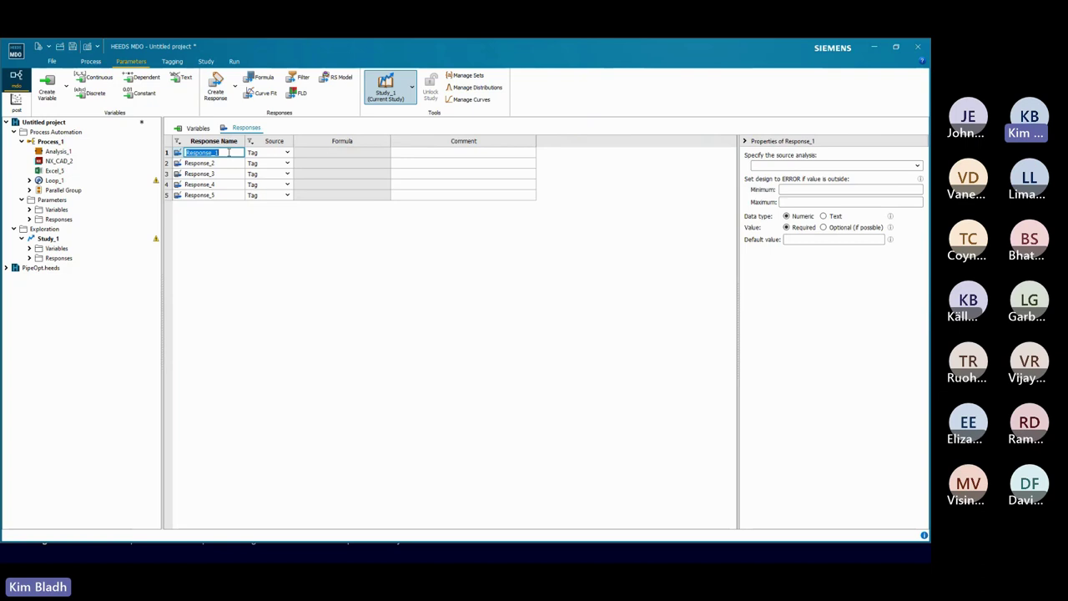
{"action": "type", "text": "mass"}
{"action": "left_click", "coordinate": [224, 163]}
{"action": "left_click", "coordinate": [224, 162]}
{"action": "type", "text": "stress"}
{"action": "left_click", "coordinate": [225, 173]}
{"action": "left_click", "coordinate": [226, 172]}
{"action": "type", "text": "dost"}
{"action": "key", "text": "Return"}
{"action": "left_click", "coordinate": [265, 253]}
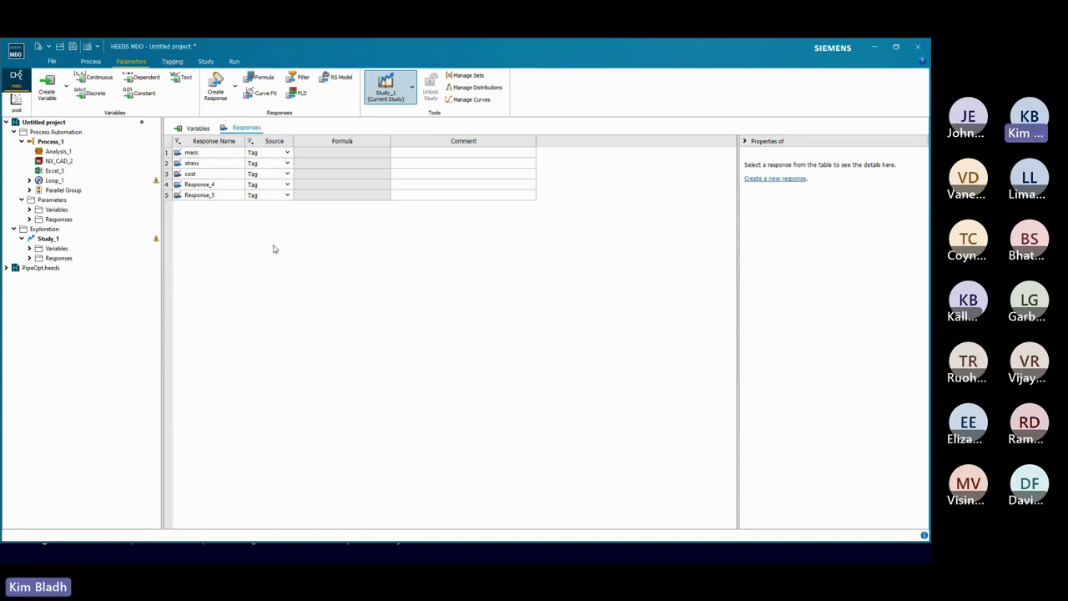
- Change the source of the stress response to Formula
{"action": "left_click", "coordinate": [287, 163]}
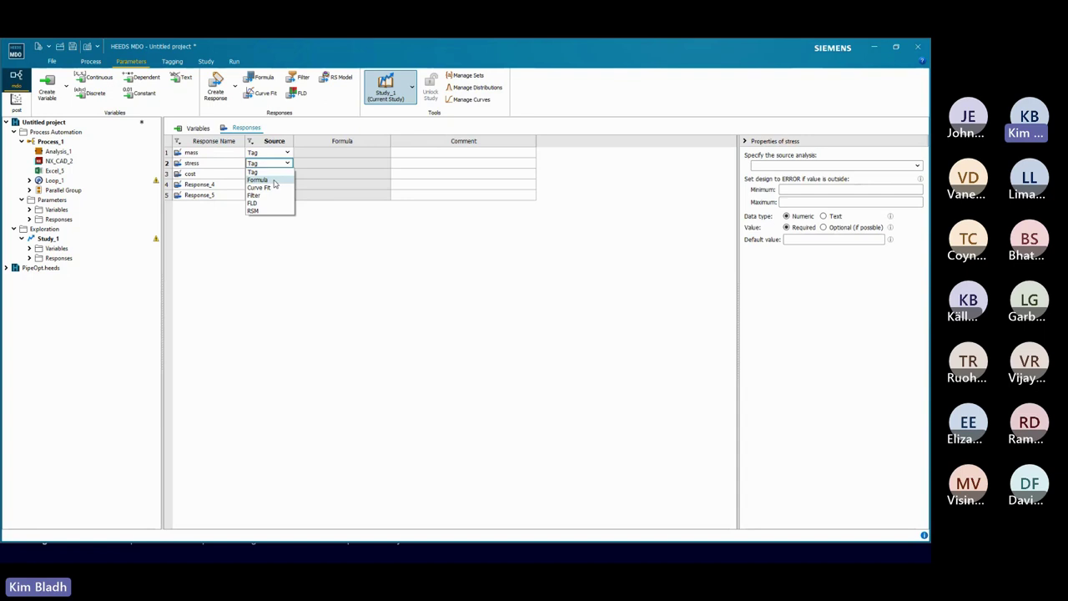
{"action": "left_click", "coordinate": [274, 181]}
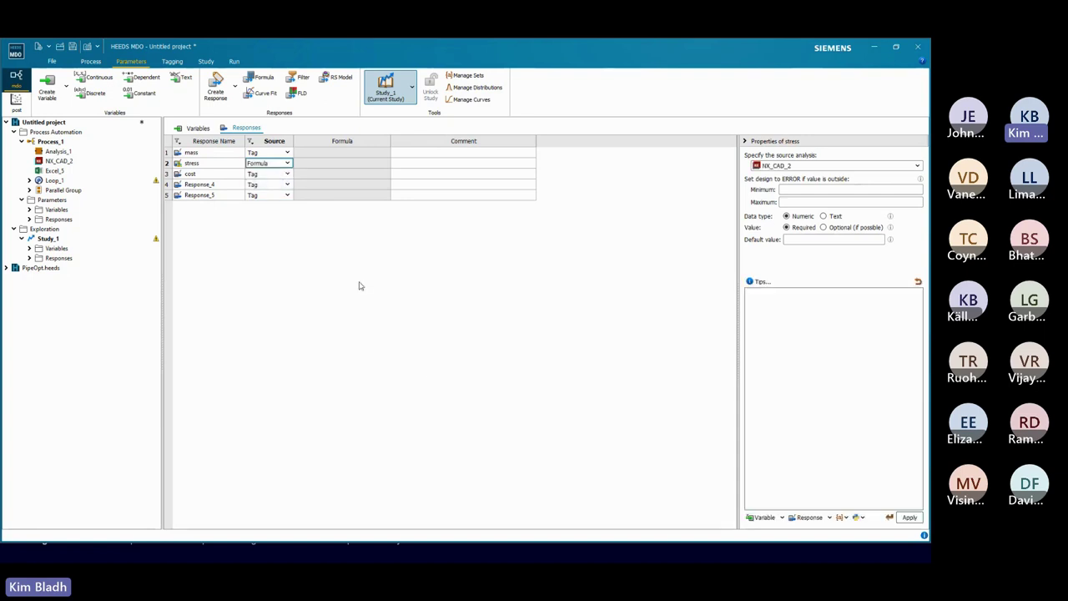
- Try the expression mass*22 as the formula of the stress response and clear it again
{"action": "left_click", "coordinate": [794, 315]}
{"action": "left_click", "coordinate": [811, 517]}
{"action": "left_click", "coordinate": [809, 465]}
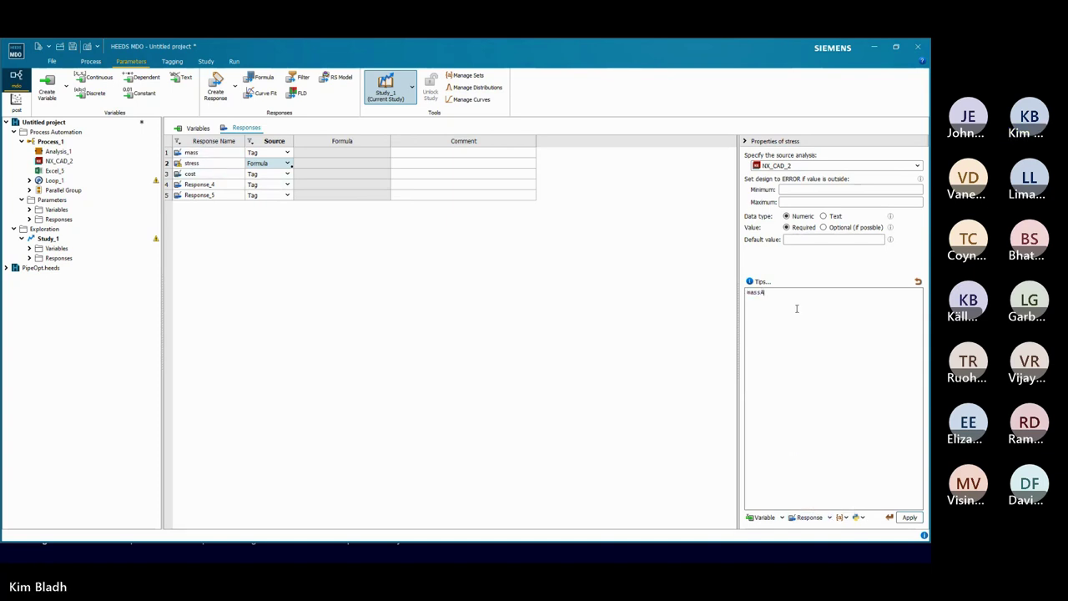
{"action": "type", "text": "/"}
{"action": "key", "text": "BackSpace"}
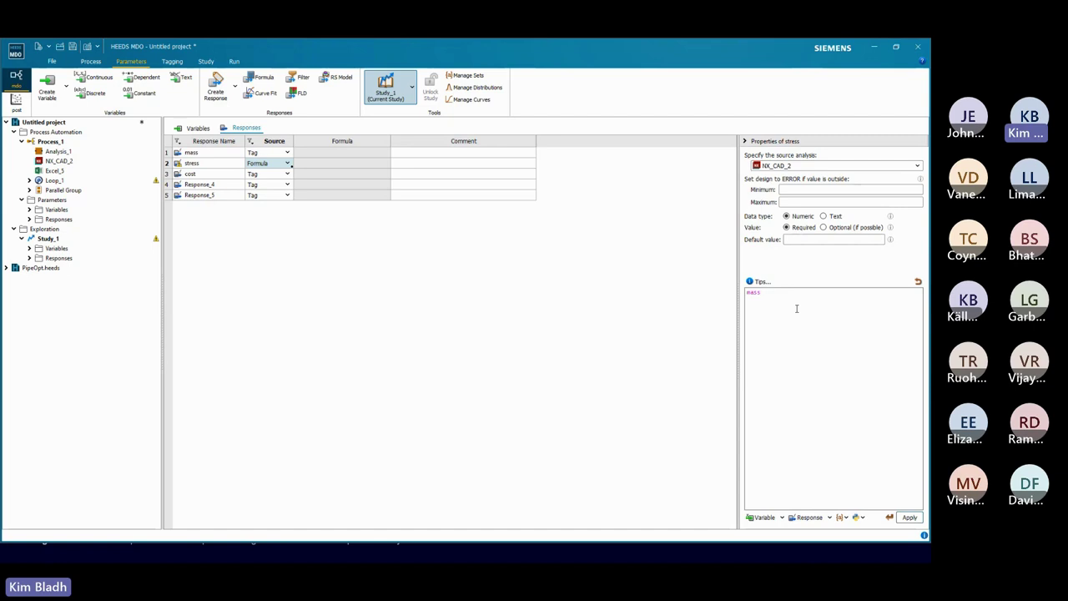
{"action": "type", "text": "*22"}
{"action": "key", "text": "ctrl+a"}
{"action": "key", "text": "BackSpace"}
- Change the source of the cost response to Curve Fit
{"action": "left_click", "coordinate": [202, 175]}
{"action": "left_click", "coordinate": [284, 174]}
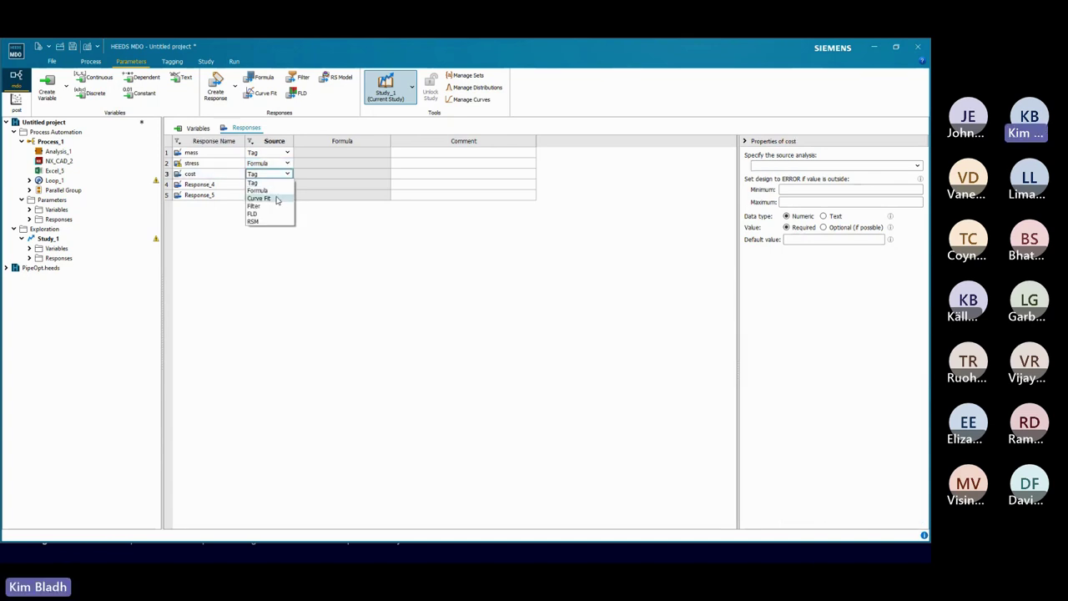
{"action": "left_click", "coordinate": [277, 199]}
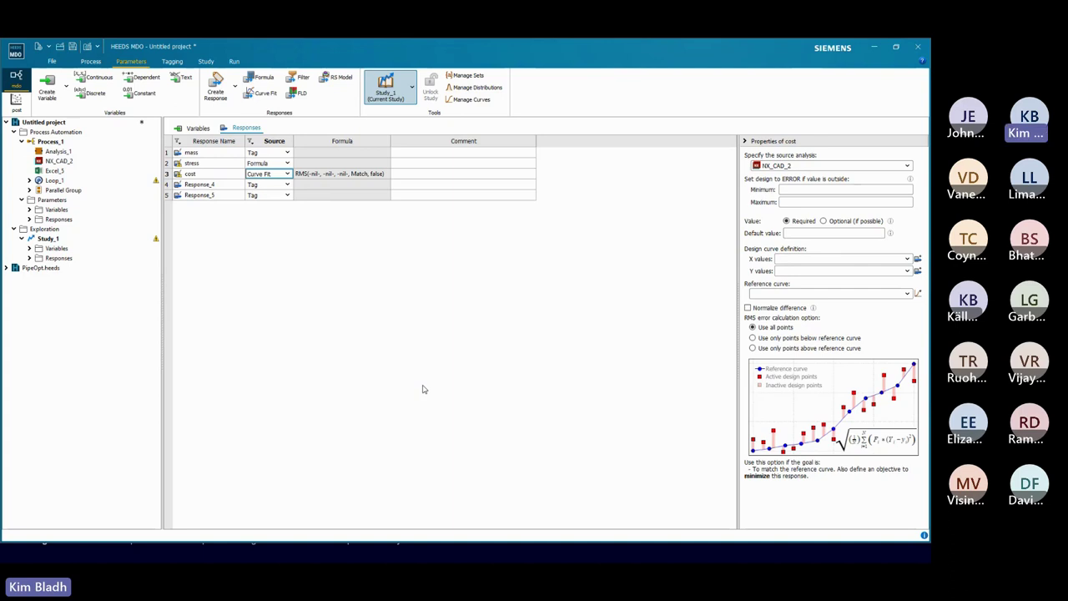
- Try Filter and FLD as the source of Response_4 and settle on RSM
{"action": "left_click", "coordinate": [287, 185]}
{"action": "left_click", "coordinate": [257, 214]}
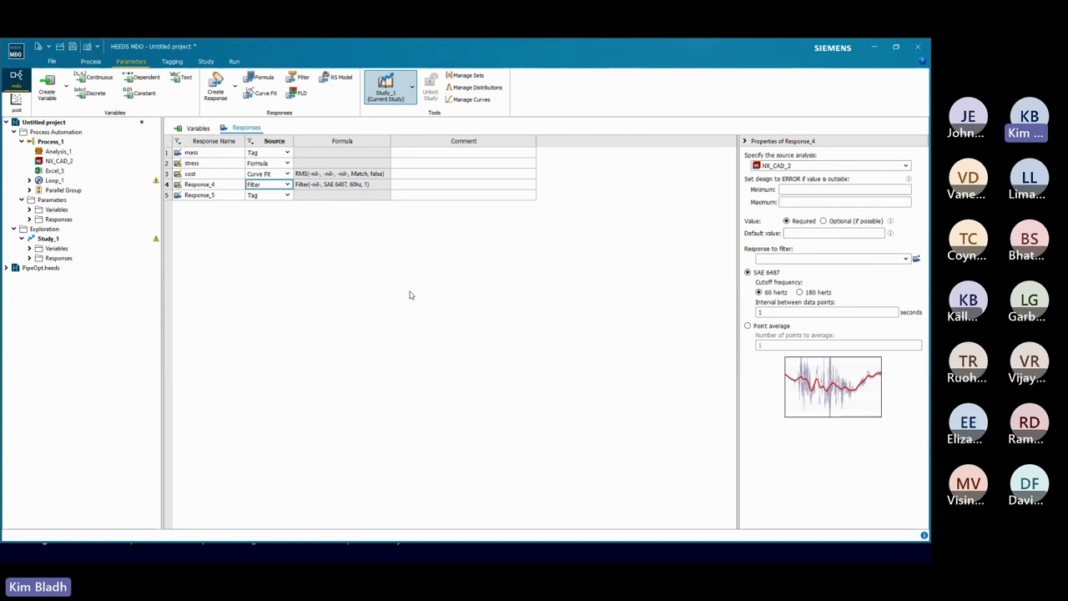
{"action": "left_click", "coordinate": [287, 183]}
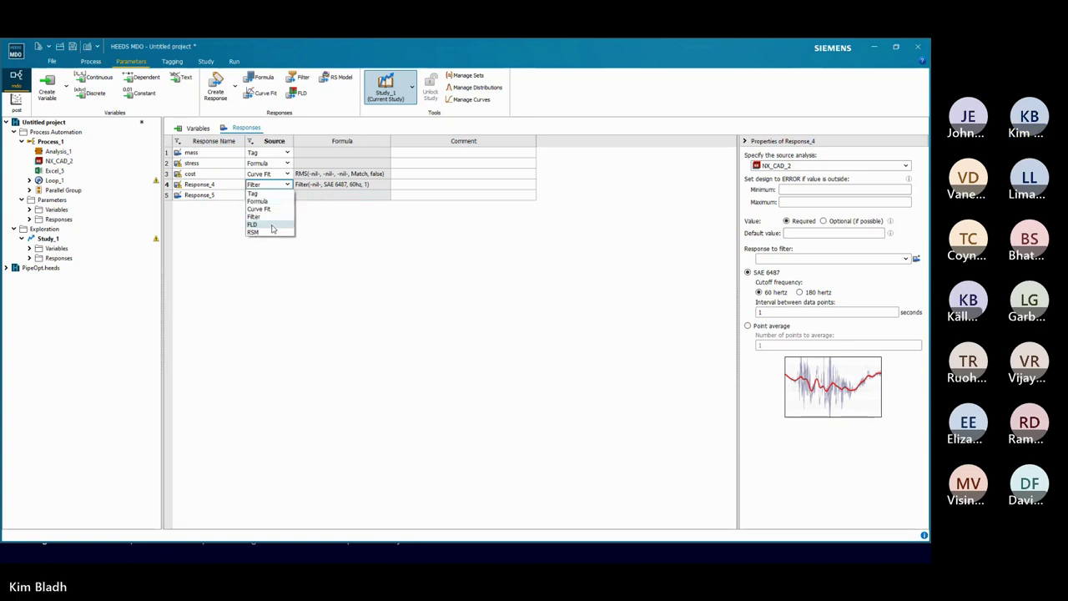
{"action": "left_click", "coordinate": [272, 226]}
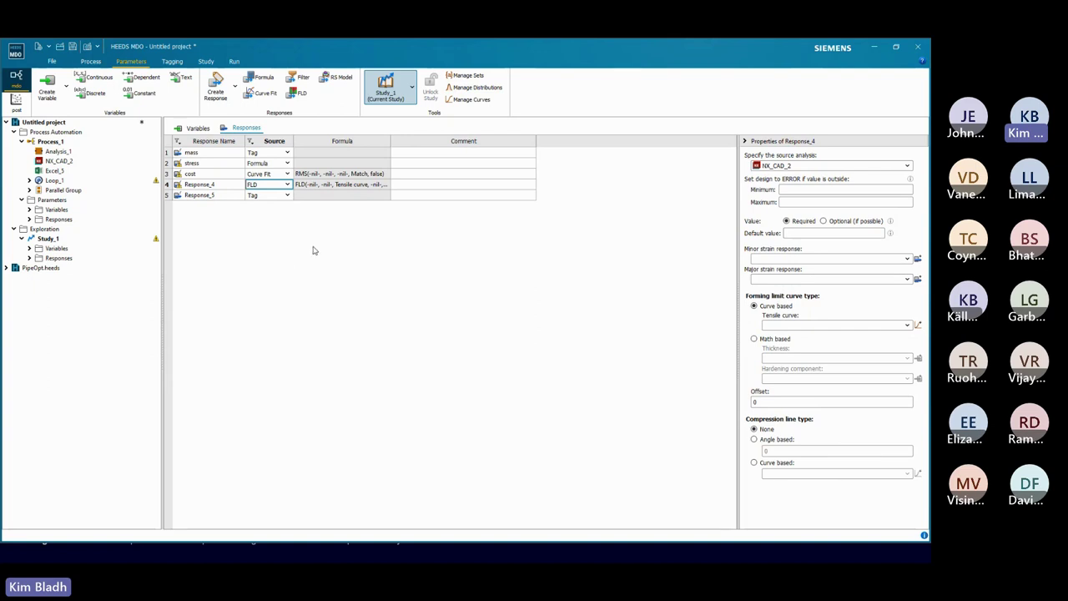
{"action": "left_click", "coordinate": [287, 183]}
{"action": "left_click", "coordinate": [279, 233]}
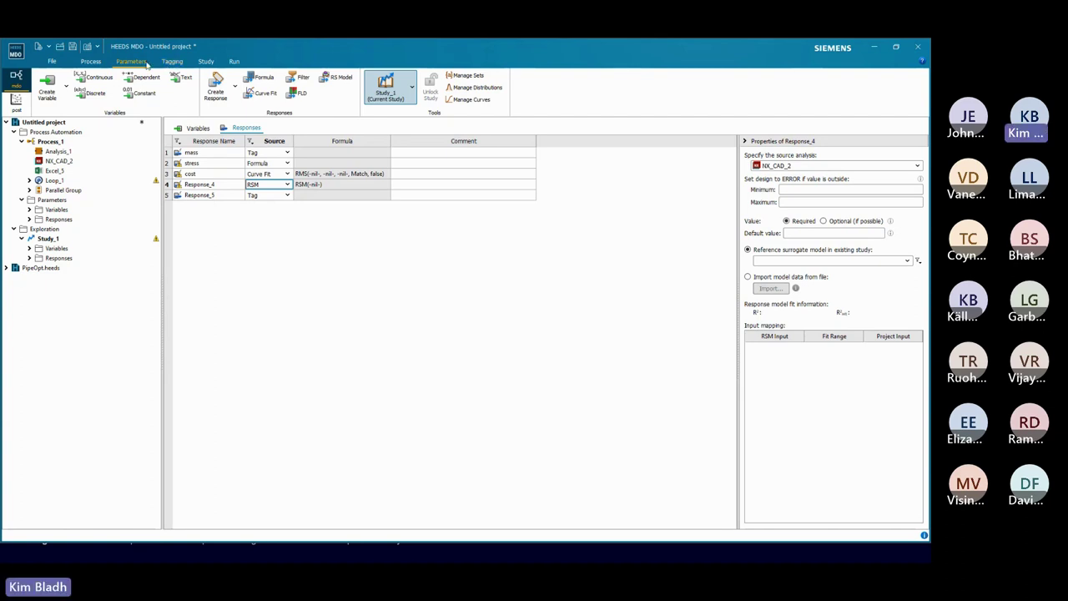
- Open taurus_nvh_opt.dat for tagging and list the input fields of PSHELL property 222
{"action": "left_click", "coordinate": [172, 62]}
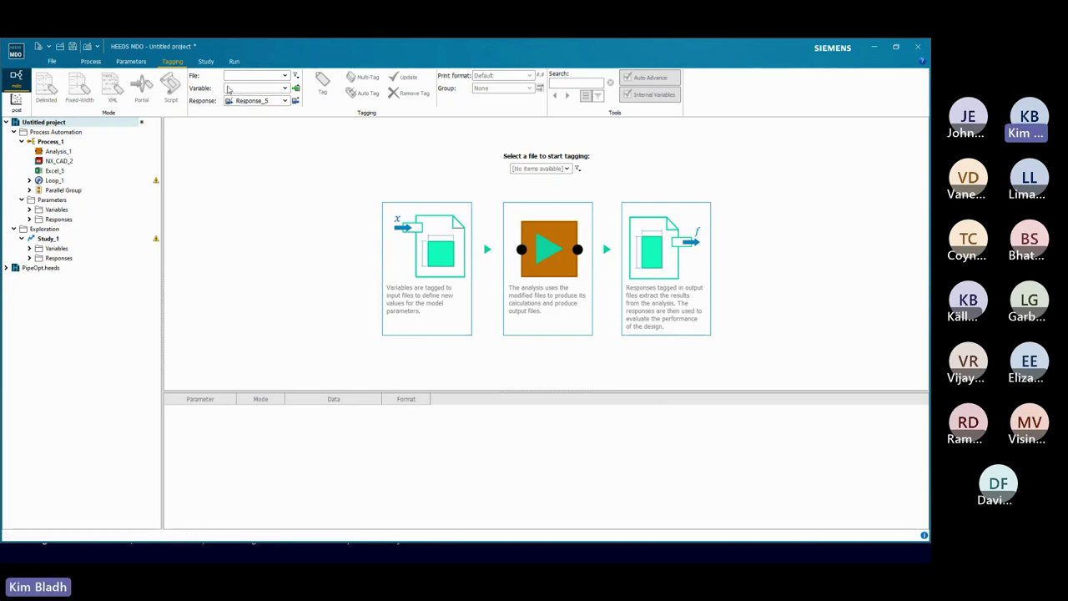
{"action": "left_click", "coordinate": [286, 75]}
{"action": "left_click", "coordinate": [284, 86]}
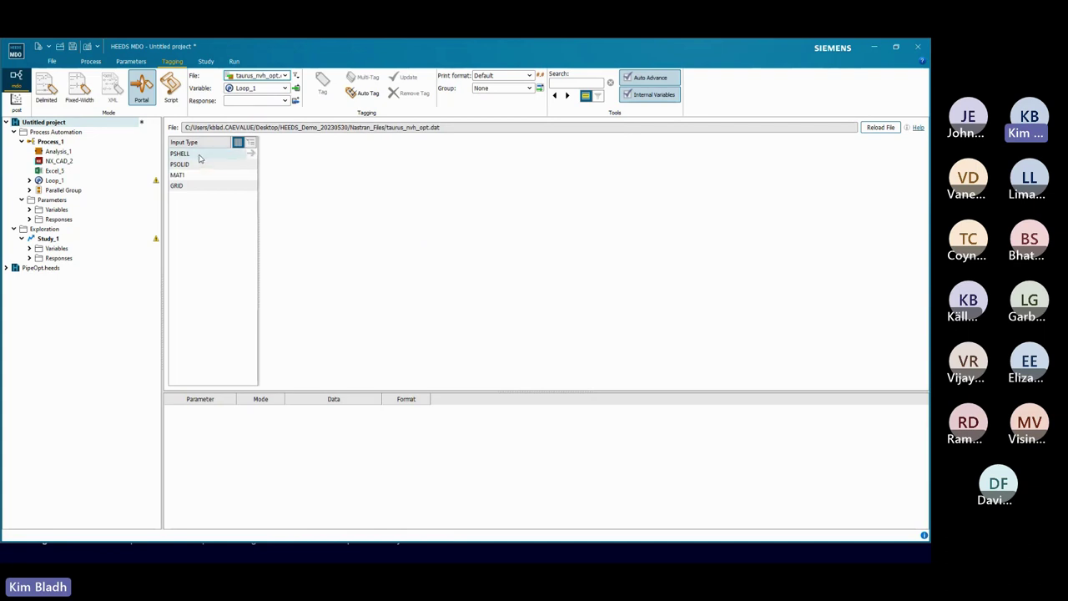
{"action": "left_click", "coordinate": [200, 159]}
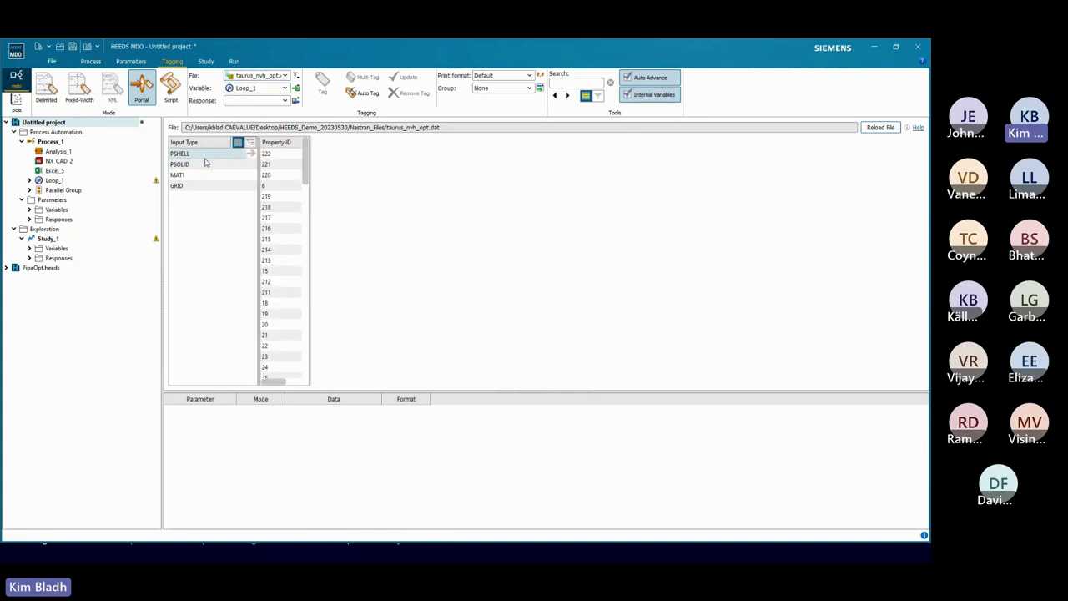
{"action": "left_click", "coordinate": [268, 155]}
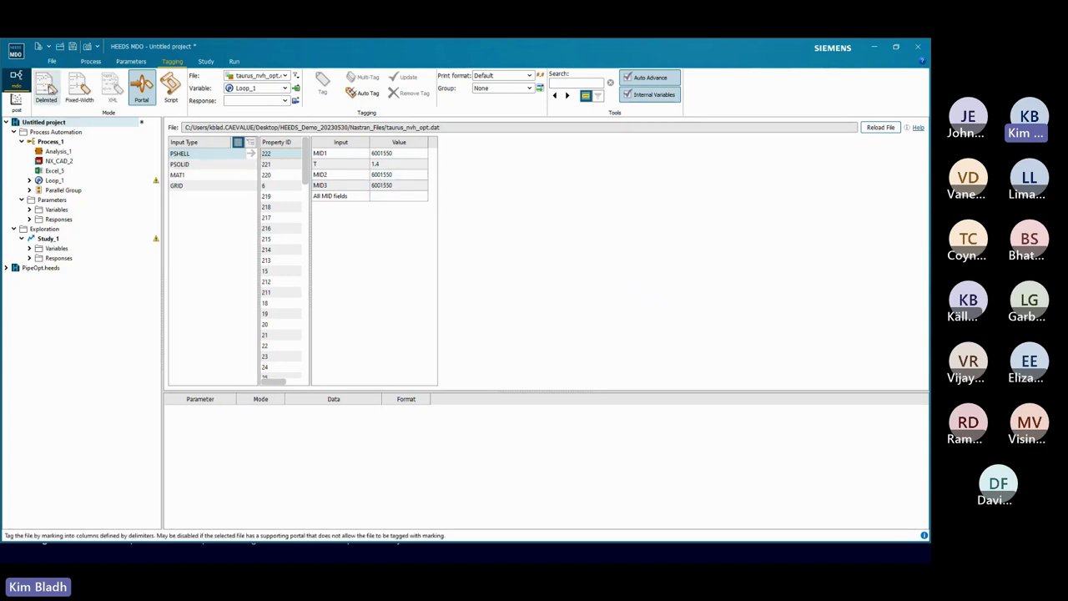
- View the Nastran file in fixed-width tagging mode with a column width of 8 and browse its lines
{"action": "left_click", "coordinate": [79, 87]}
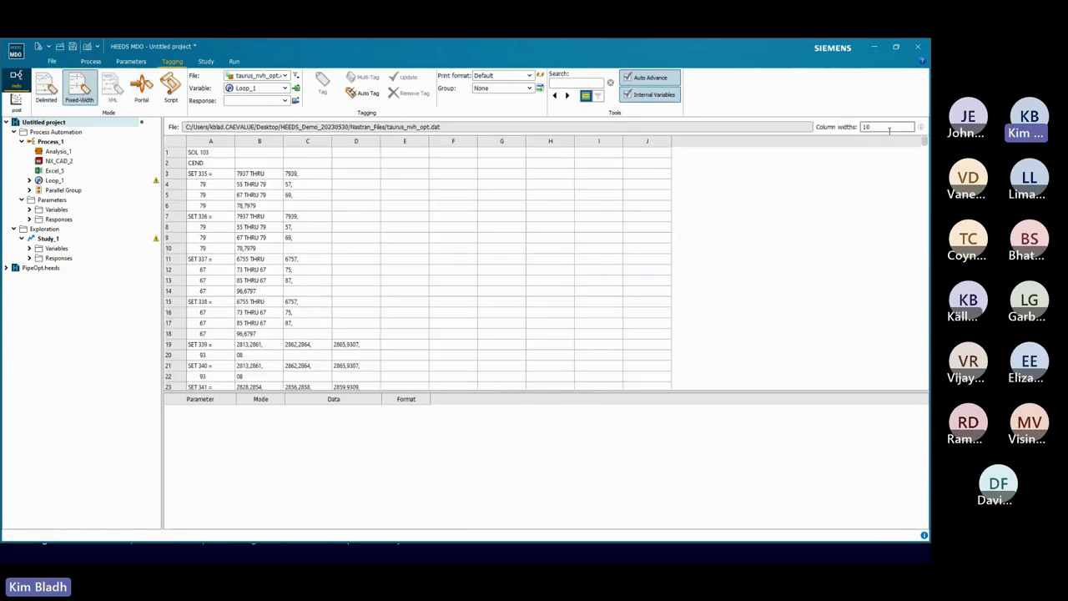
{"action": "type", "text": "8"}
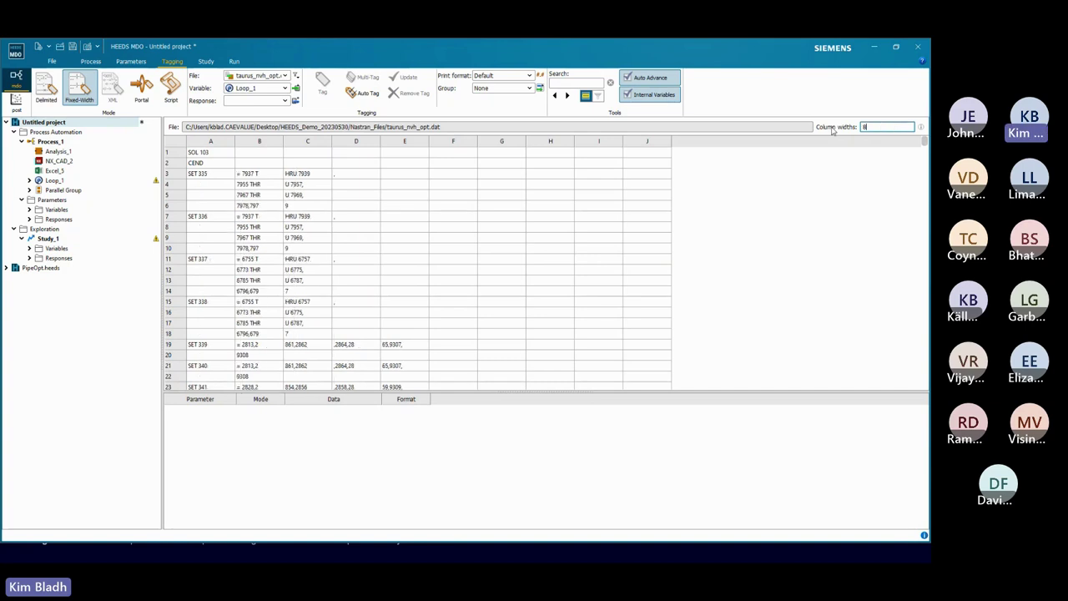
{"action": "left_click_drag", "start_coordinate": [925, 144], "coordinate": [924, 189]}
{"action": "scroll", "coordinate": [356, 223], "scroll_direction": "up", "scroll_amount": 10}
{"action": "left_click_drag", "start_coordinate": [921, 192], "coordinate": [925, 168]}
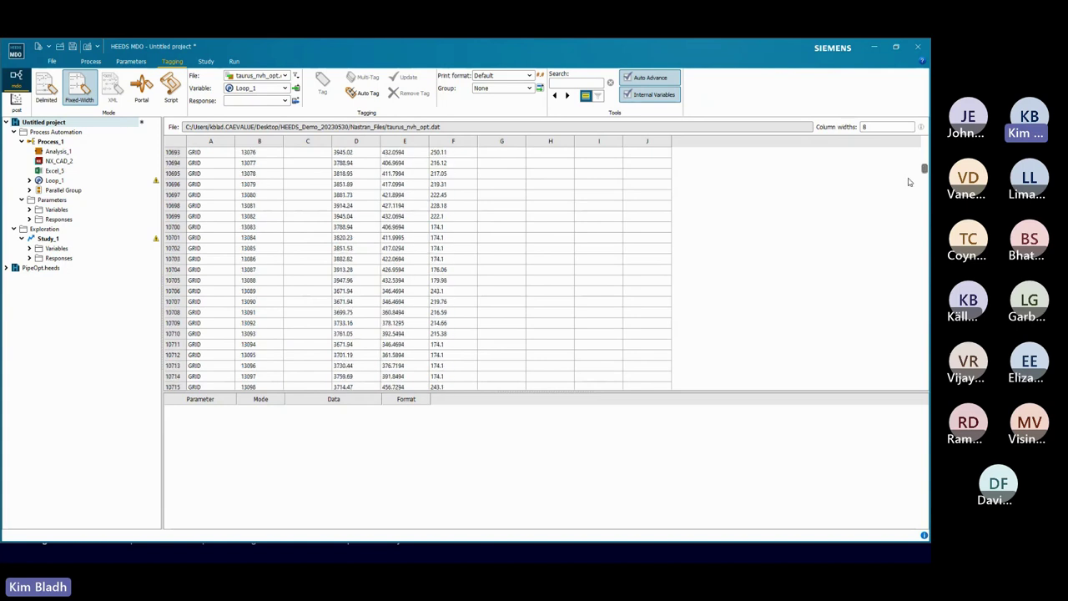
- Browse the Nastran file in delimited tagging mode and show the script tagging mode
{"action": "left_click", "coordinate": [50, 89]}
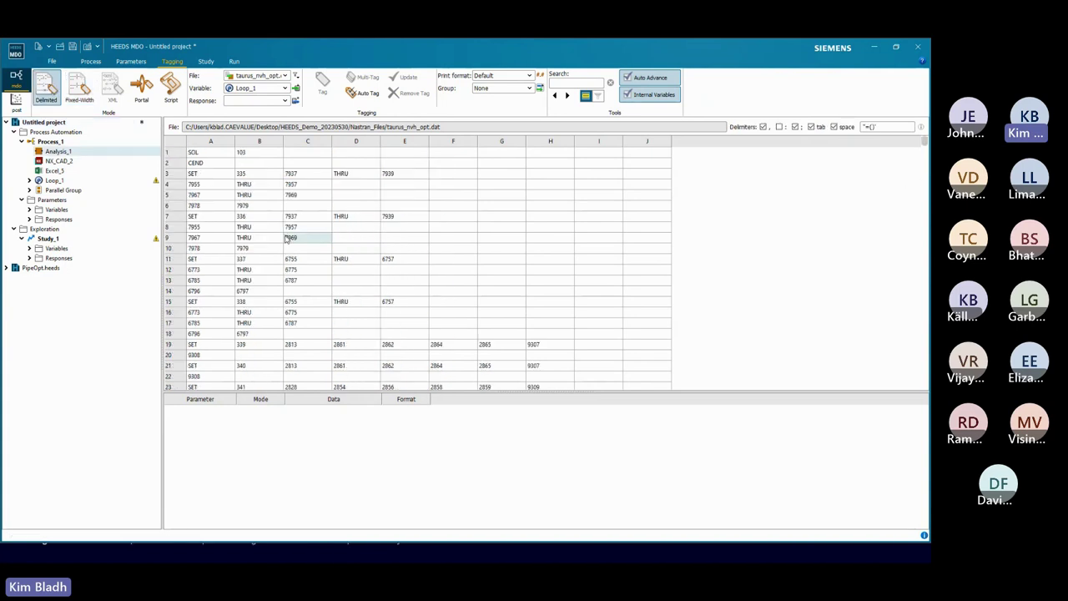
{"action": "left_click_drag", "start_coordinate": [923, 140], "coordinate": [924, 147]}
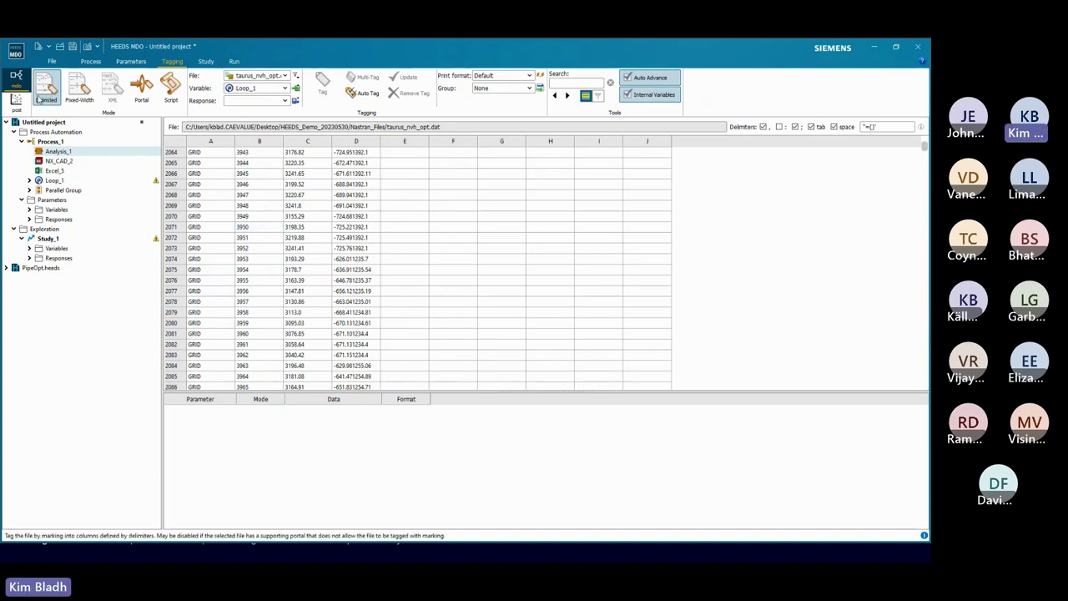
{"action": "left_click", "coordinate": [54, 170]}
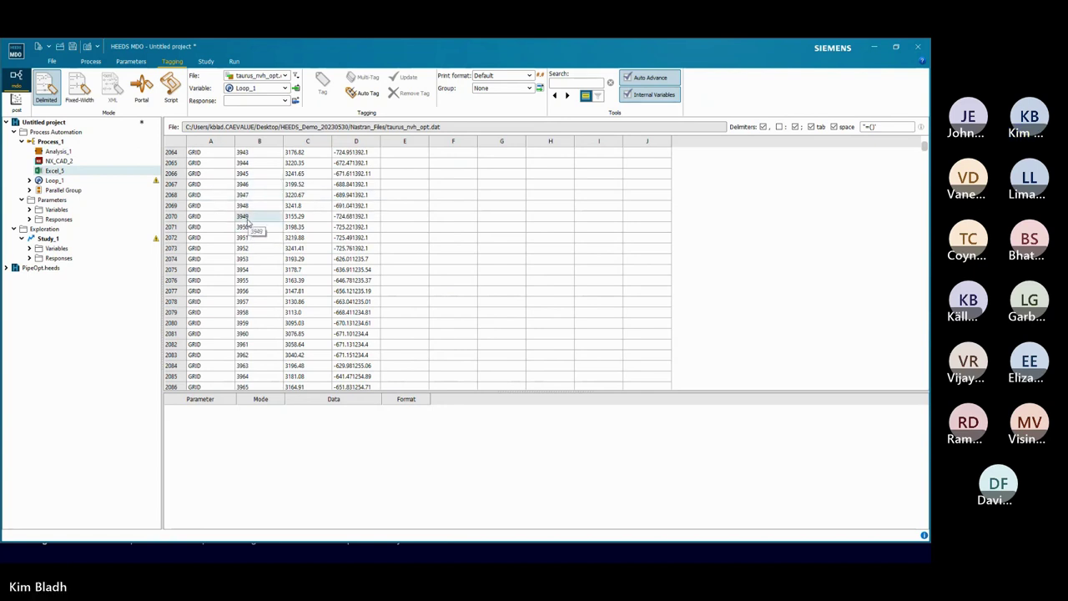
{"action": "left_click", "coordinate": [170, 88]}
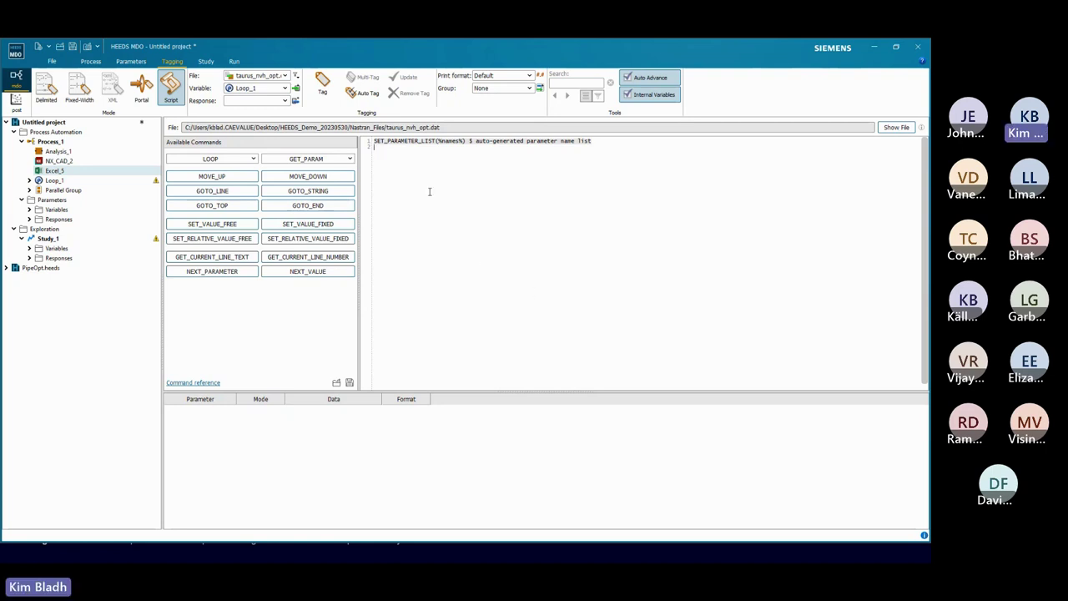
- In Study_1, try the SHERPA Pareto front option and select the genetic algorithm (GA) as the optimization method
{"action": "left_click", "coordinate": [204, 62]}
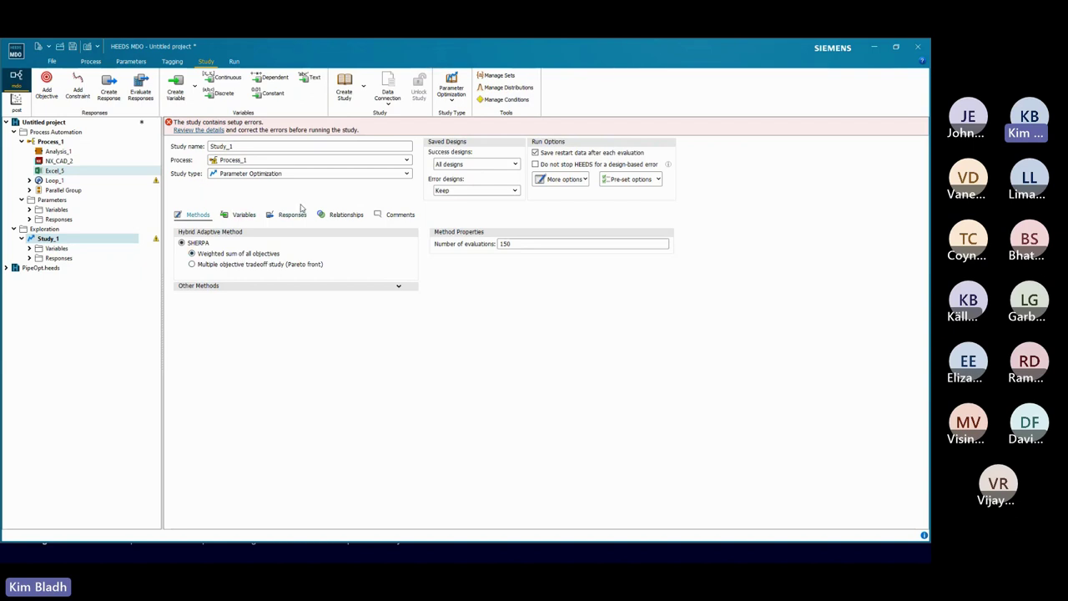
{"action": "left_click", "coordinate": [211, 265]}
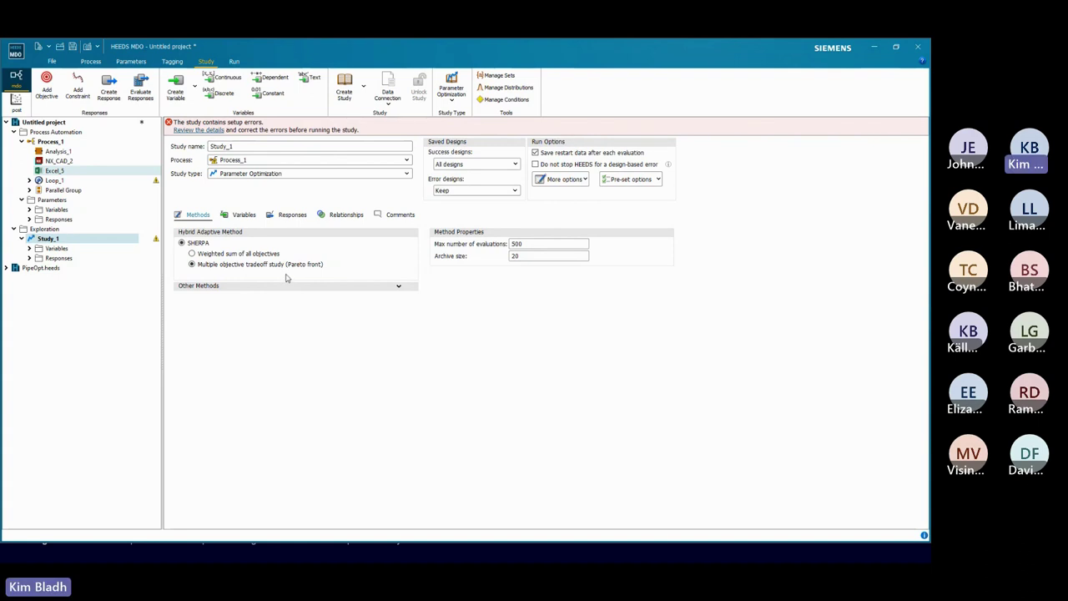
{"action": "left_click", "coordinate": [245, 255]}
{"action": "left_click", "coordinate": [245, 289]}
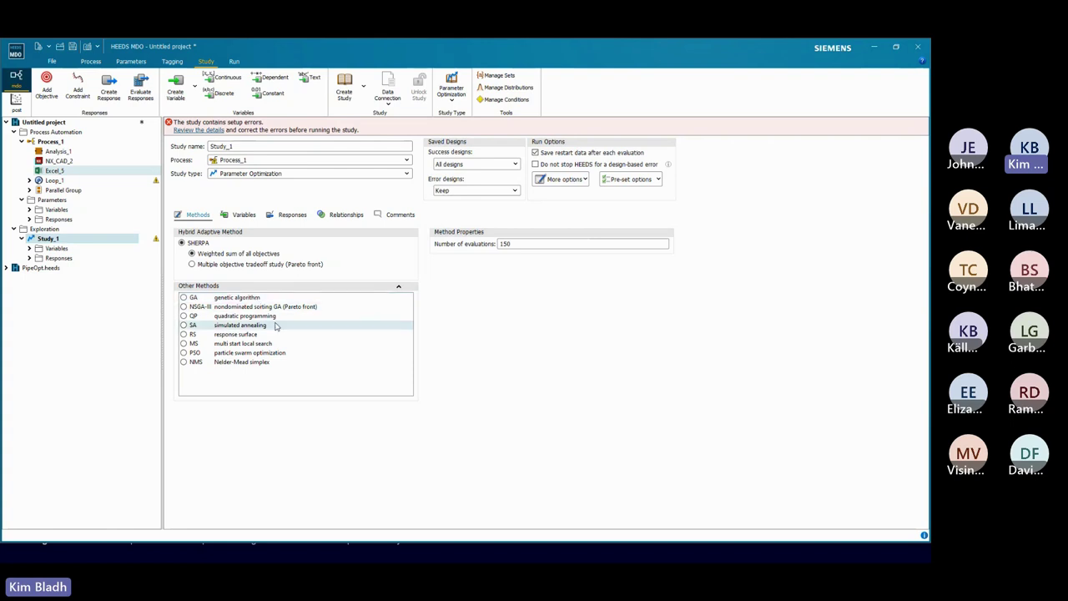
{"action": "left_click", "coordinate": [183, 298]}
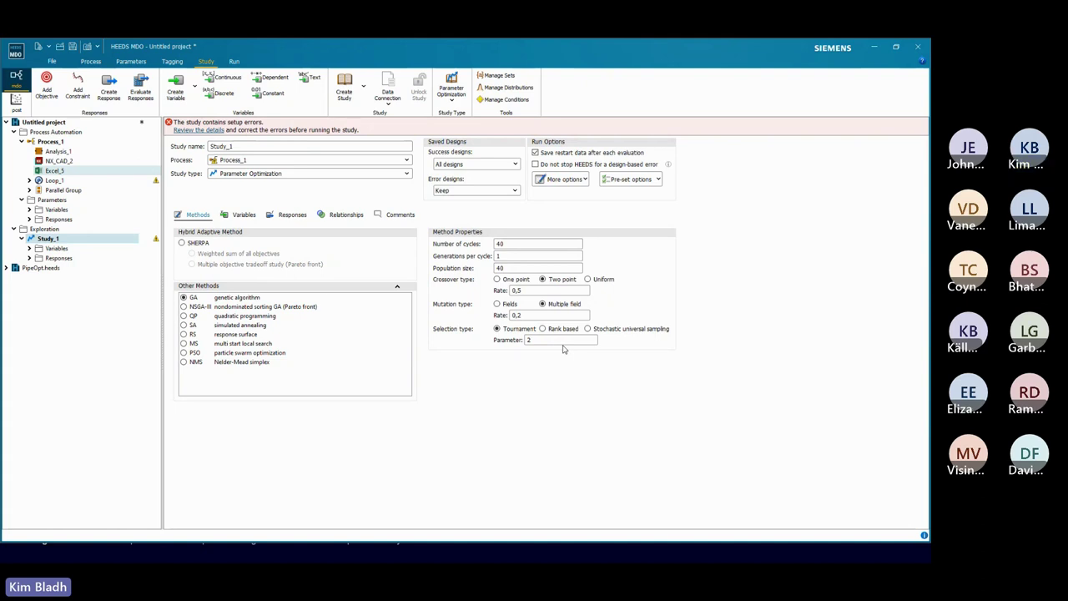
- Switch Study_1 to the SHERPA method with a weighted sum of all objectives and set the number of evaluations to 72
{"action": "left_click", "coordinate": [182, 243]}
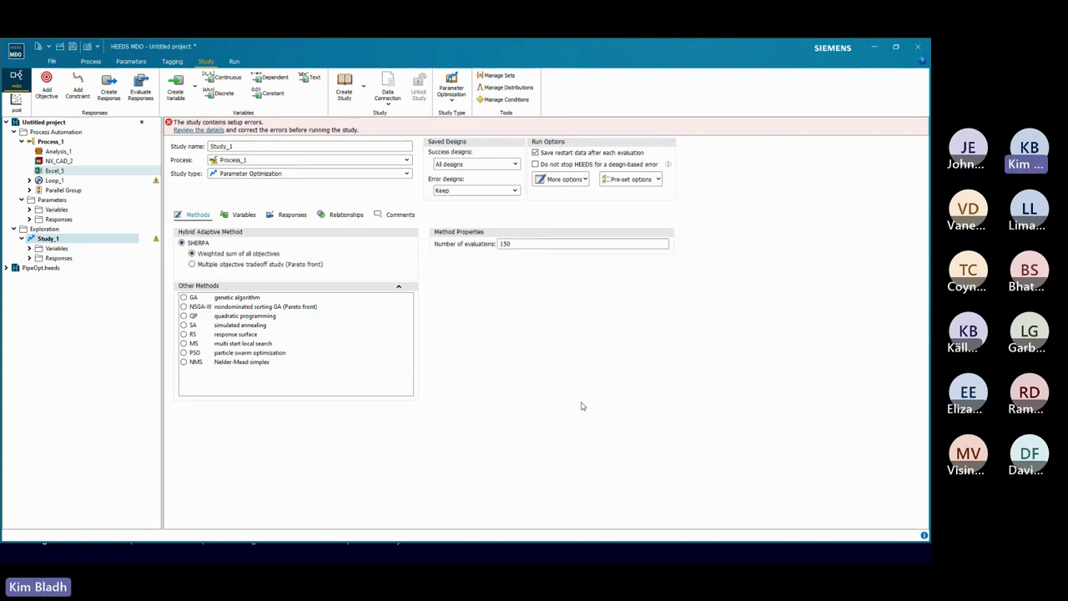
{"action": "left_click", "coordinate": [398, 289]}
{"action": "left_click", "coordinate": [525, 243]}
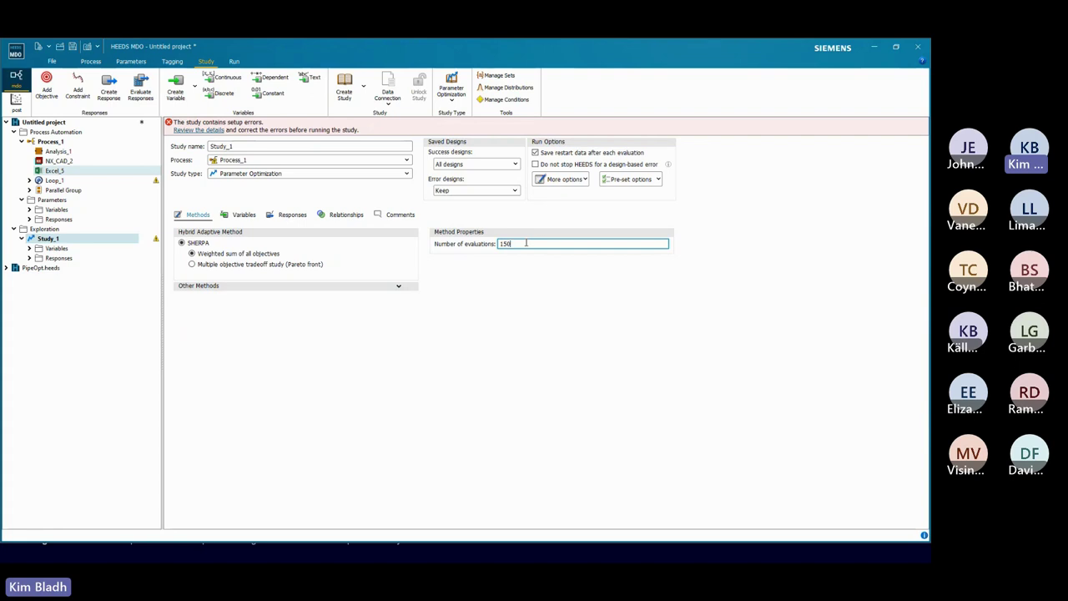
{"action": "double_click", "coordinate": [525, 243]}
{"action": "left_click", "coordinate": [90, 61]}
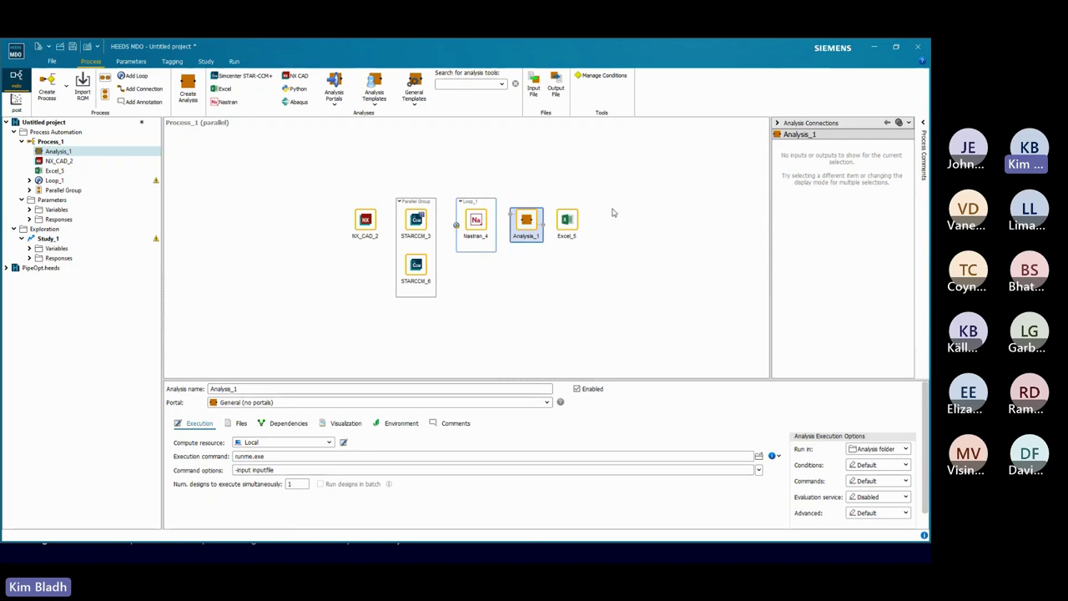
{"action": "left_click", "coordinate": [234, 62]}
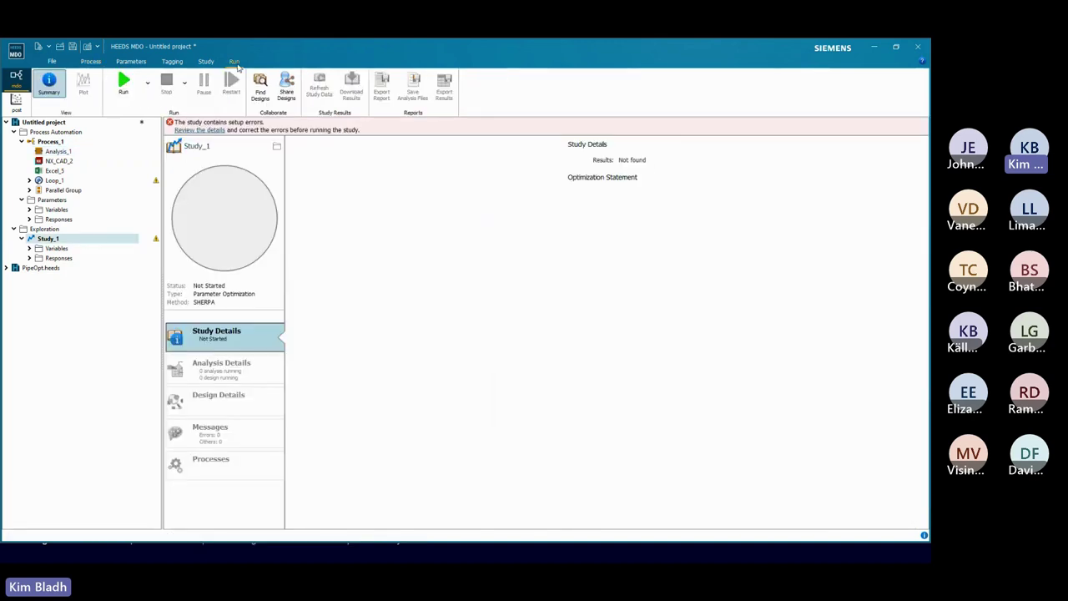
{"action": "left_click", "coordinate": [205, 62]}
{"action": "double_click", "coordinate": [549, 243]}
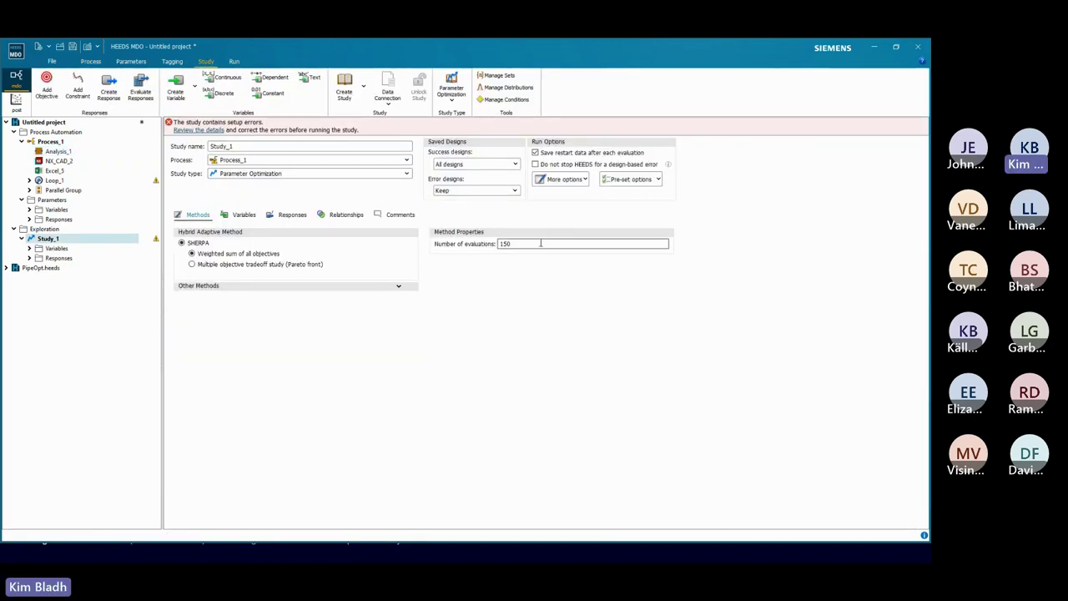
{"action": "type", "text": "72"}
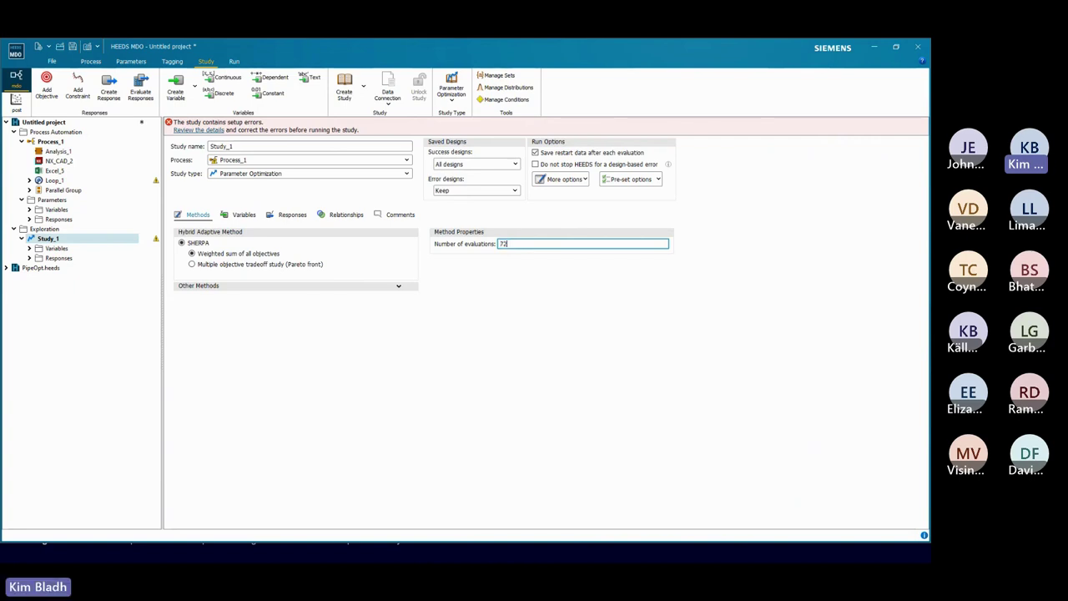
{"action": "left_click", "coordinate": [563, 339]}
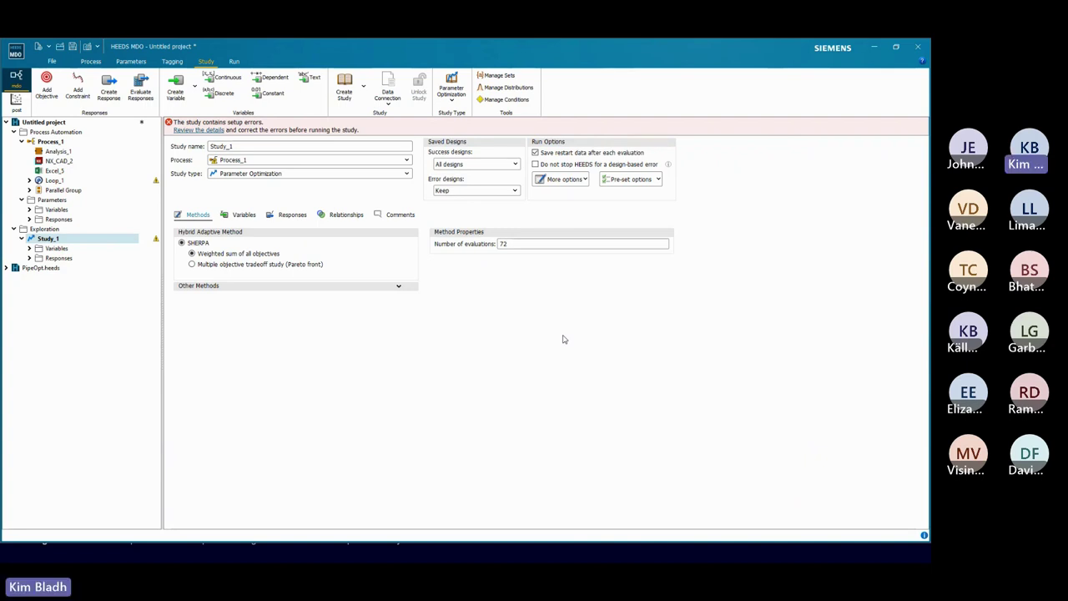
- Compare 200 and 72 as the evaluation budget for the SHERPA study and set the number of evaluations to 200
{"action": "double_click", "coordinate": [503, 243]}
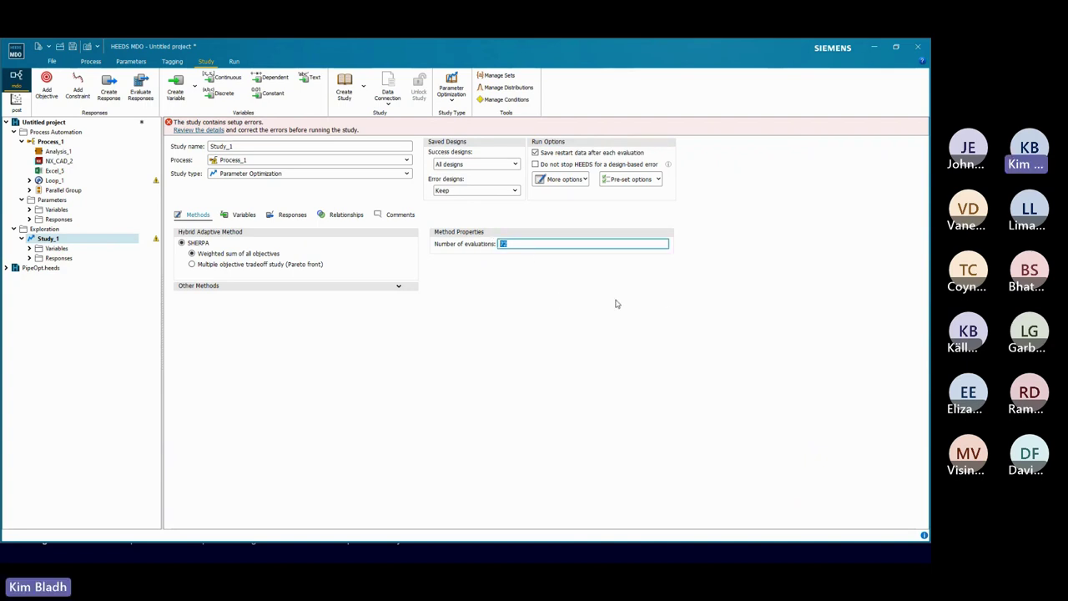
{"action": "type", "text": "200"}
{"action": "left_click_drag", "start_coordinate": [534, 245], "coordinate": [489, 249]}
{"action": "type", "text": "72"}
{"action": "left_click", "coordinate": [558, 373]}
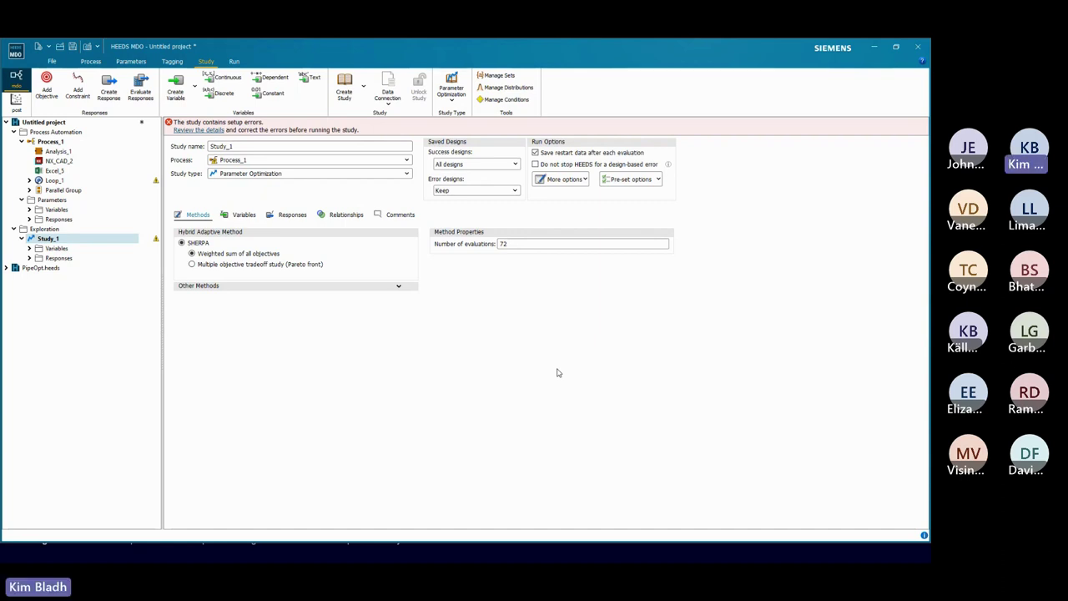
{"action": "double_click", "coordinate": [502, 243]}
{"action": "type", "text": "2"}
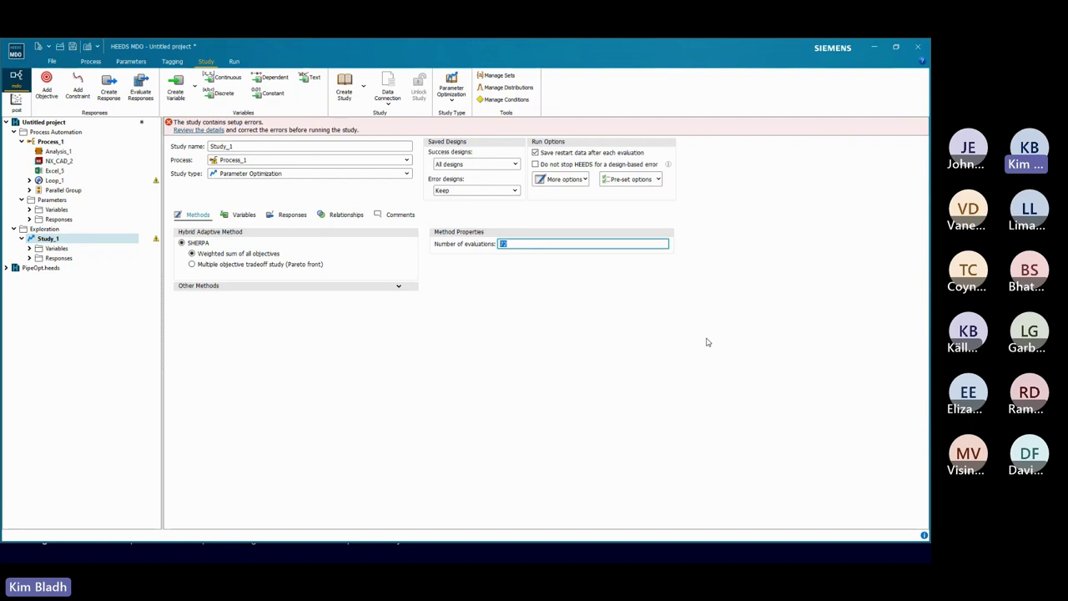
{"action": "type", "text": "00"}
{"action": "left_click", "coordinate": [428, 382]}
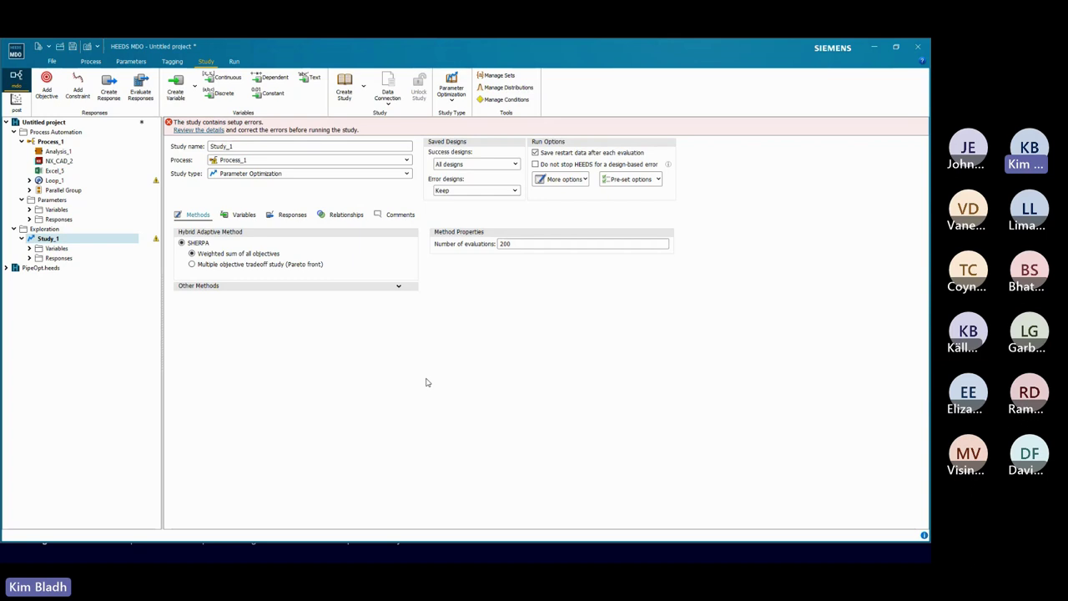
- Examine the number of designs executed simultaneously for the STARCCM_6 analysis and the two analyses in the parallel group of Process_1
{"action": "left_click", "coordinate": [534, 243]}
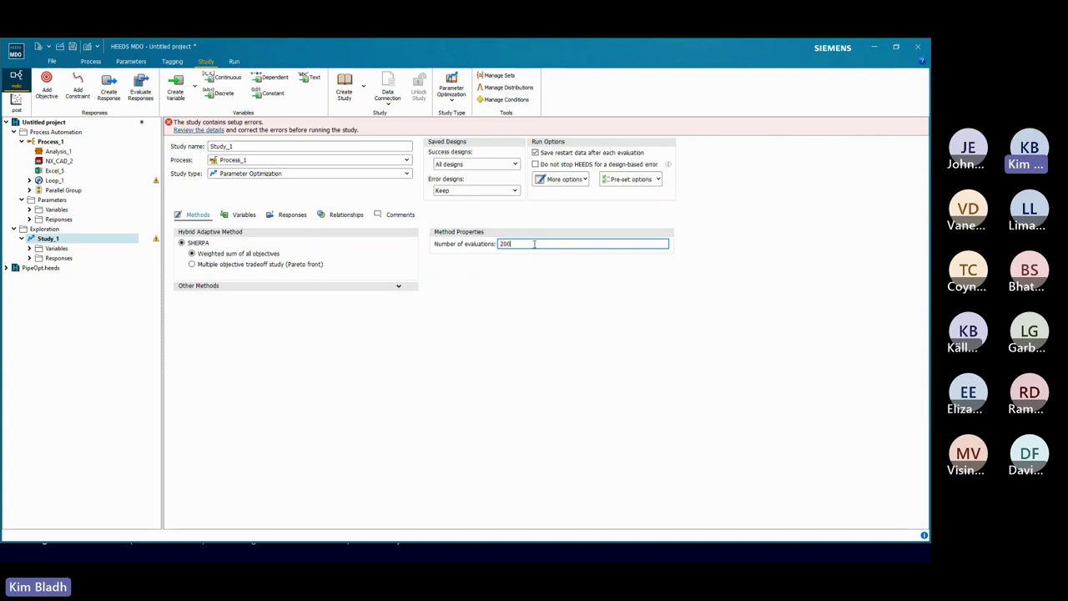
{"action": "left_click", "coordinate": [90, 62]}
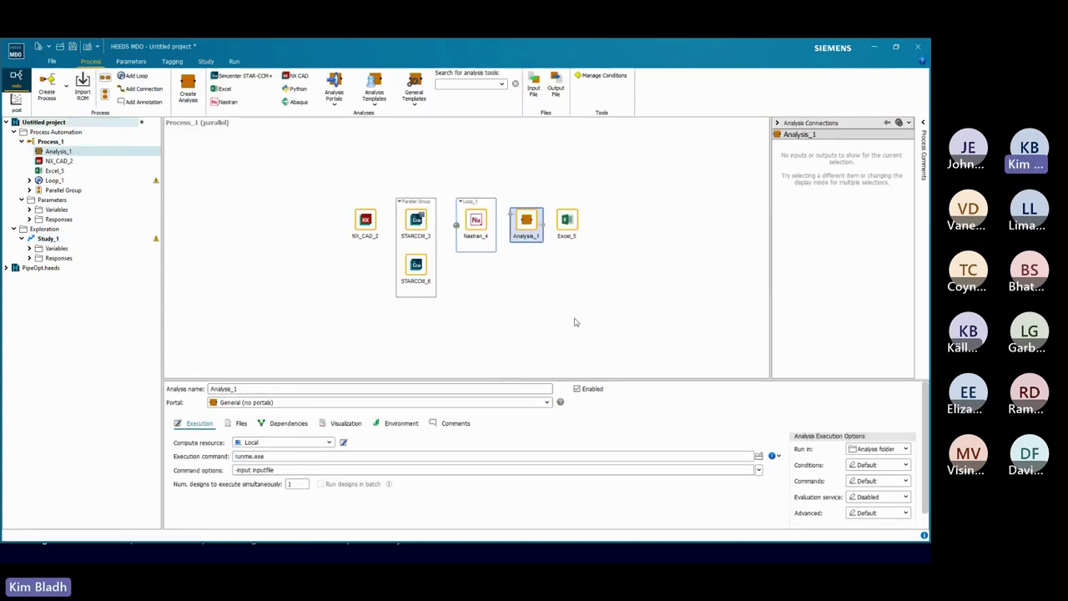
{"action": "left_click", "coordinate": [416, 270]}
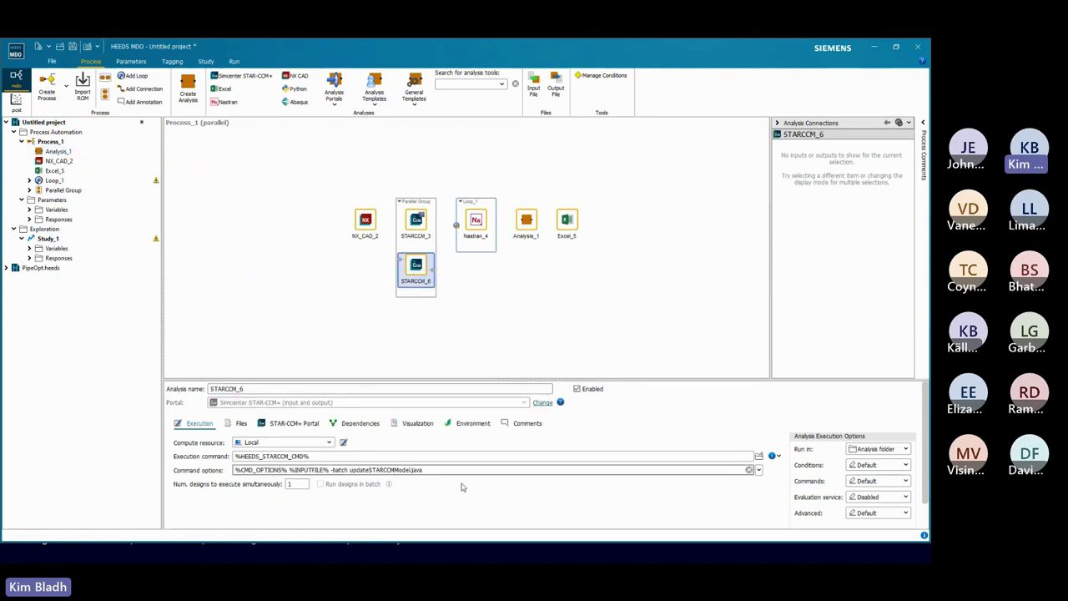
{"action": "double_click", "coordinate": [288, 483]}
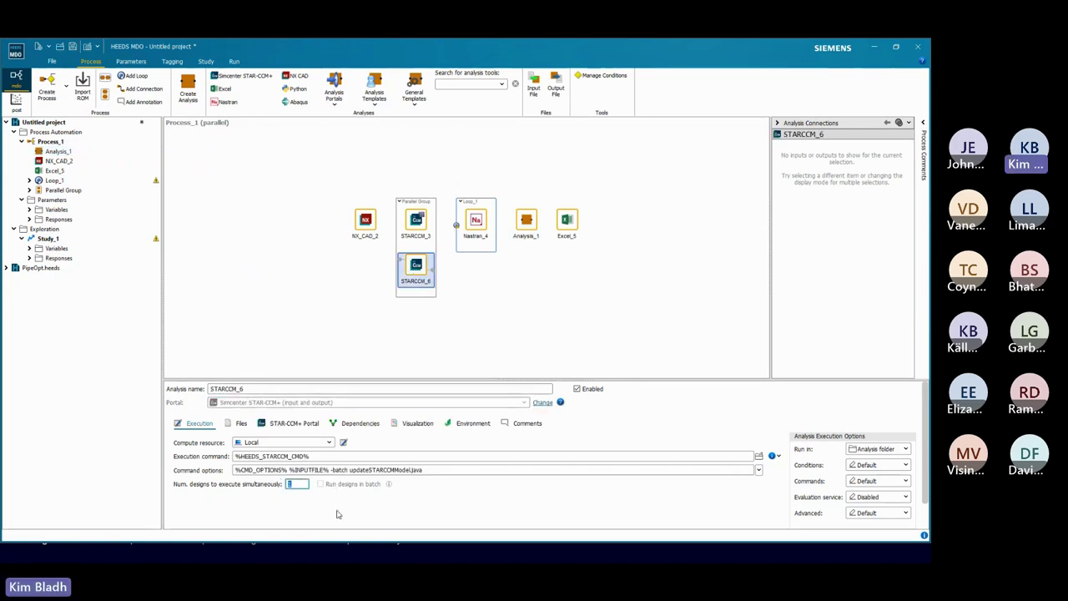
{"action": "left_click", "coordinate": [414, 230]}
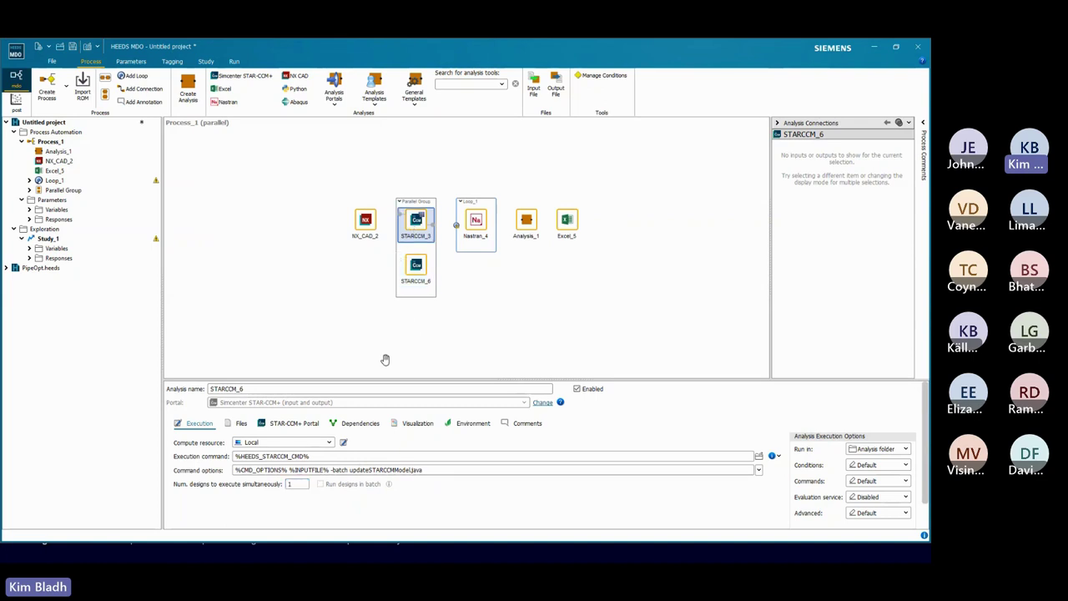
{"action": "left_click", "coordinate": [415, 268]}
{"action": "left_click", "coordinate": [295, 316]}
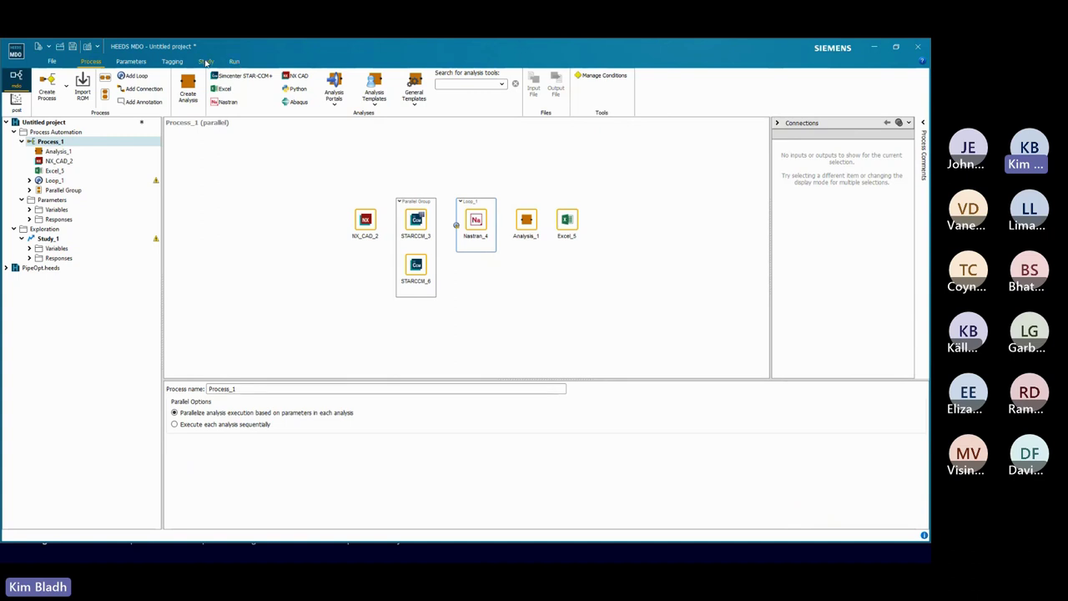
- Return to Study_1 and review its available responses, objectives and constraints before showing the method settings again
{"action": "left_click", "coordinate": [233, 62]}
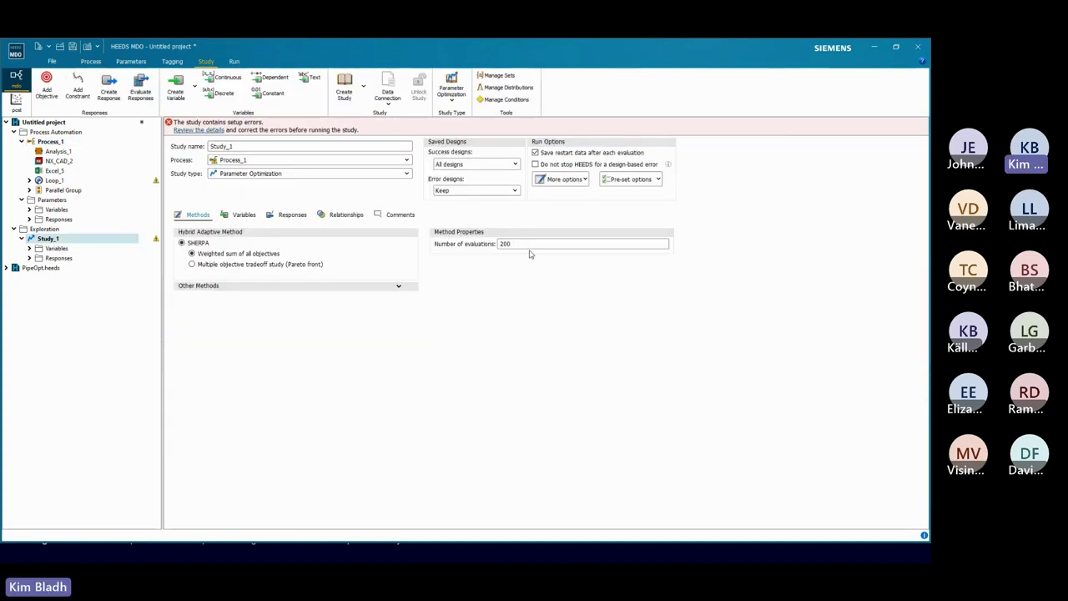
{"action": "left_click", "coordinate": [524, 344]}
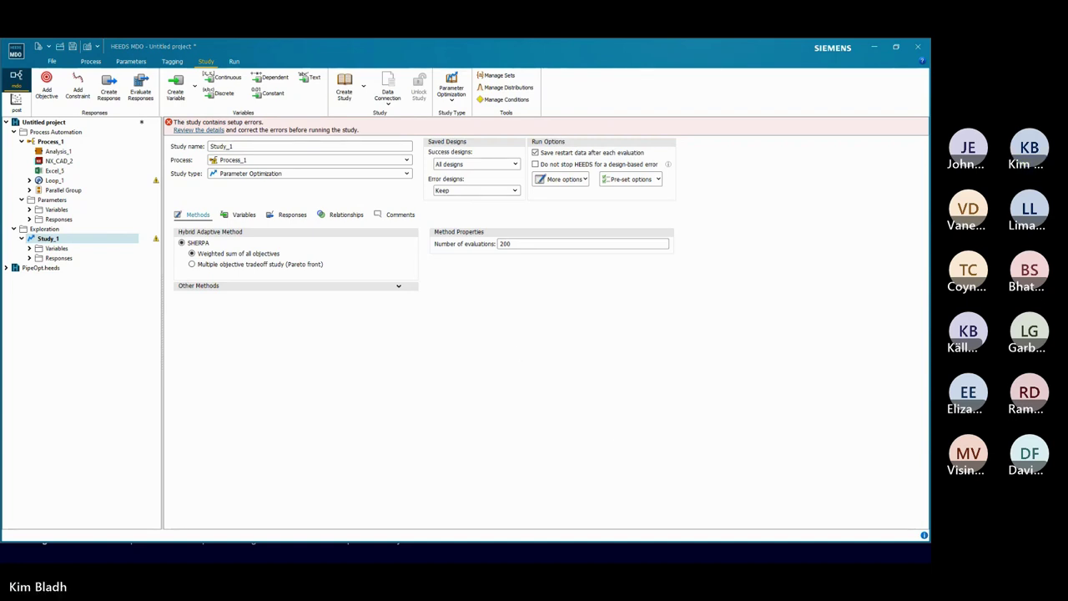
{"action": "left_click", "coordinate": [275, 215]}
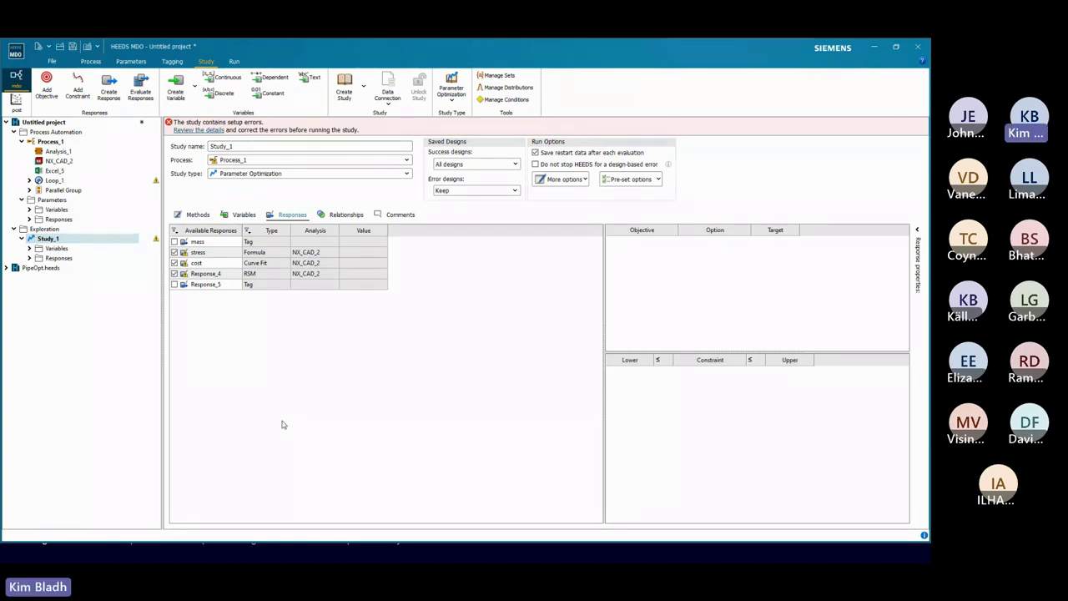
{"action": "left_click", "coordinate": [198, 215]}
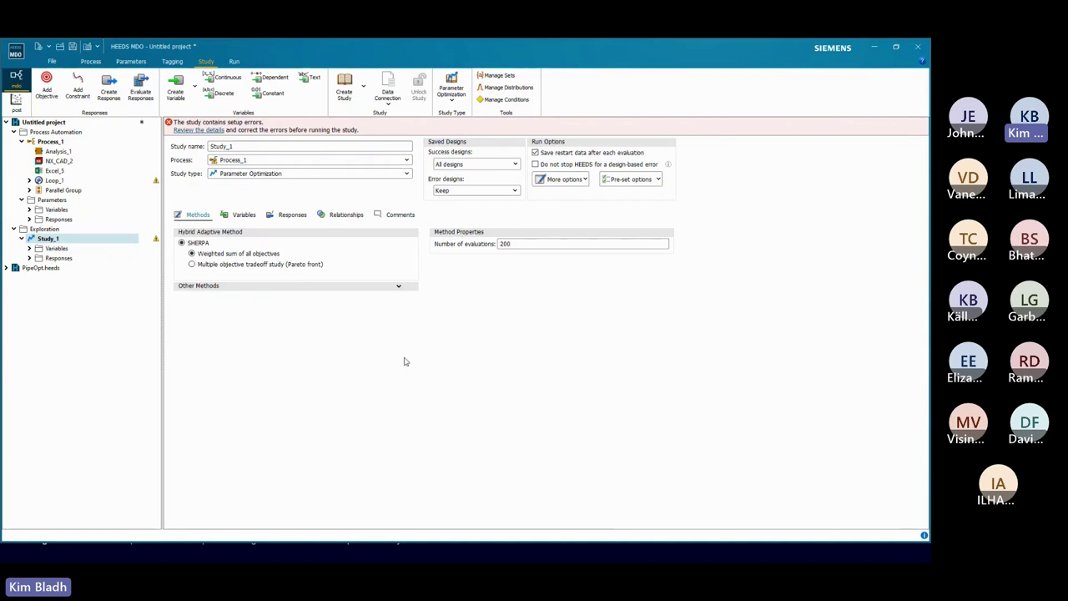
- Change the type of Study_1 to Evaluation Only - User prescribed and add a design set
{"action": "left_click", "coordinate": [291, 175]}
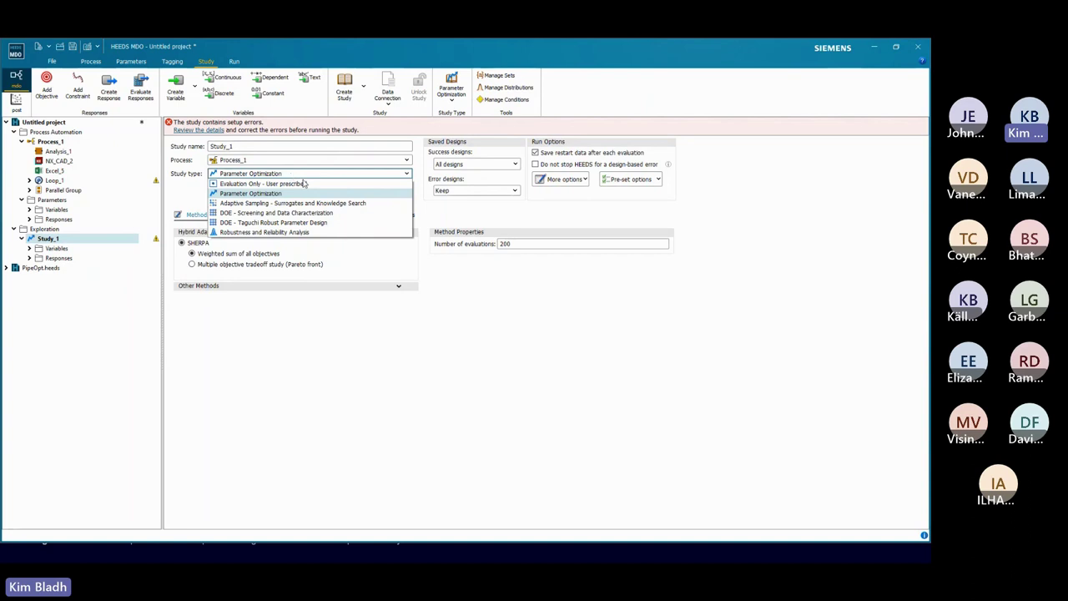
{"action": "left_click", "coordinate": [308, 184]}
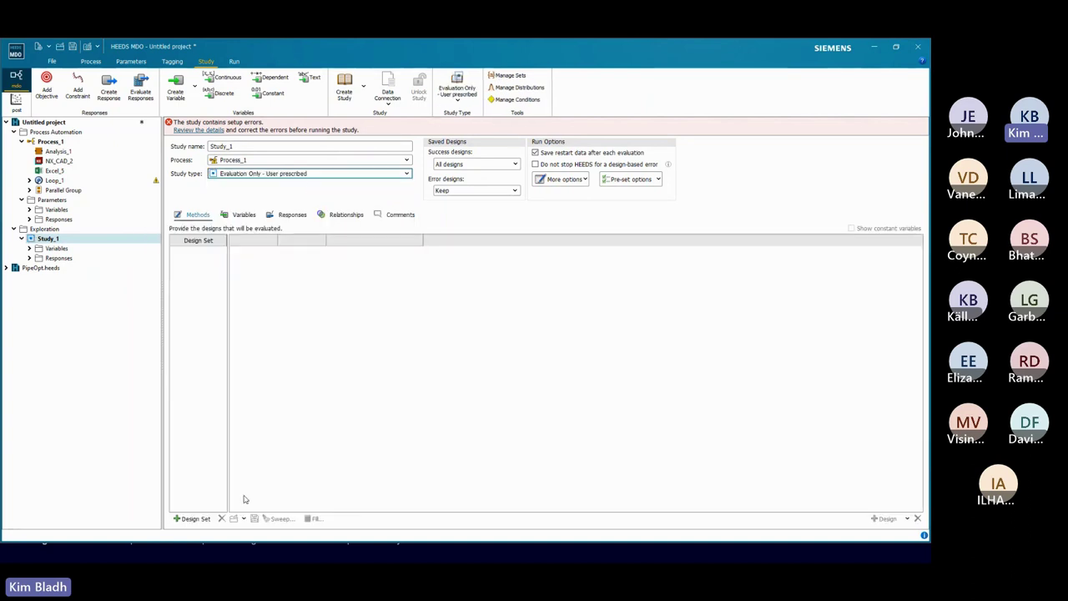
{"action": "left_click", "coordinate": [182, 518]}
{"action": "right_click", "coordinate": [300, 314]}
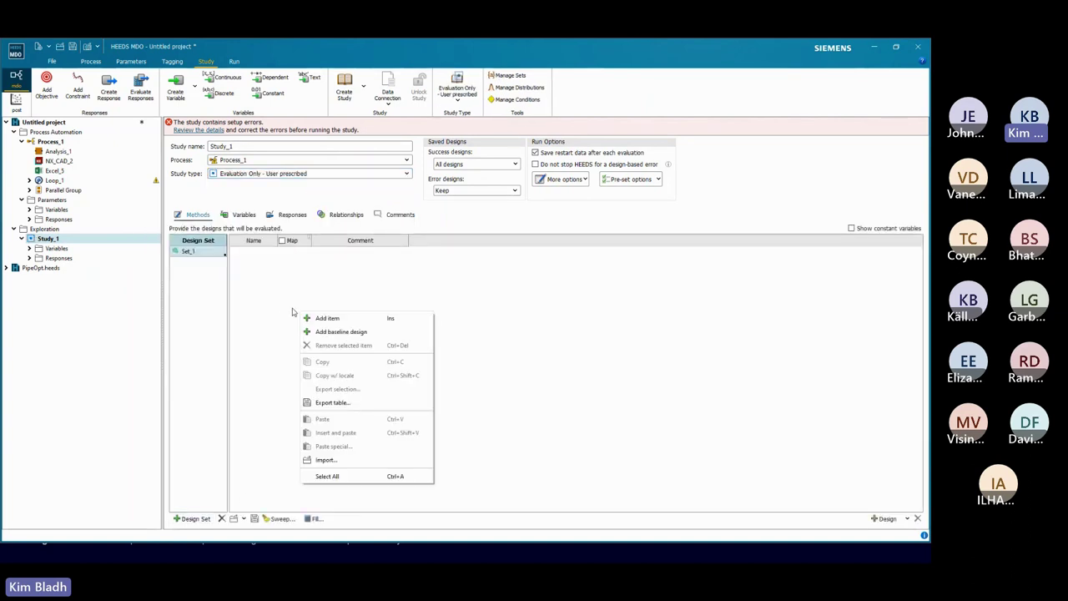
{"action": "left_click", "coordinate": [259, 333]}
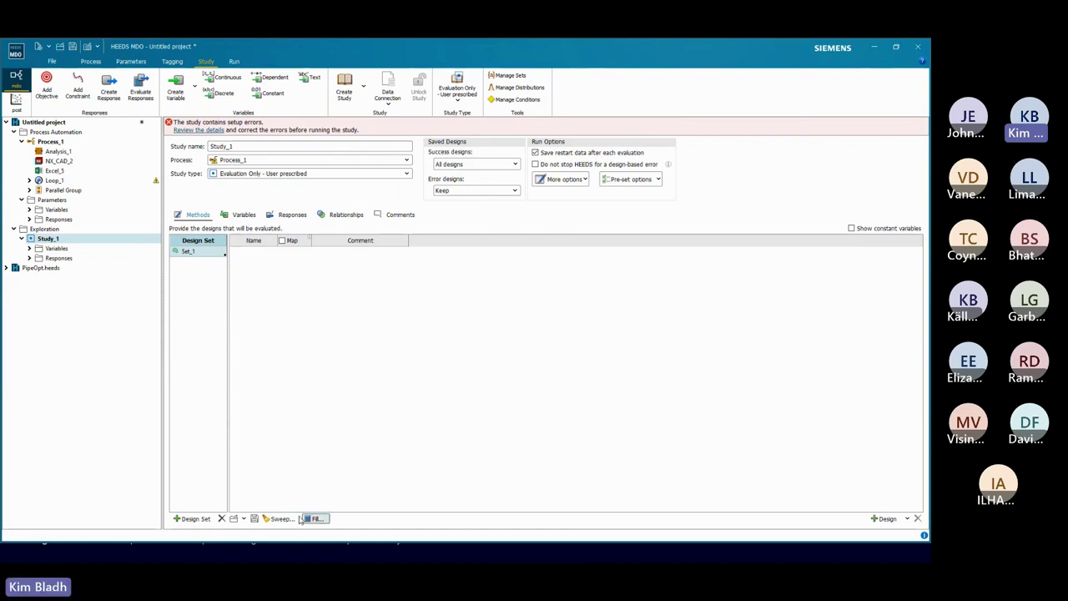
- View the variable sweep and design fill options for the design set without generating any designs
{"action": "left_click", "coordinate": [282, 518]}
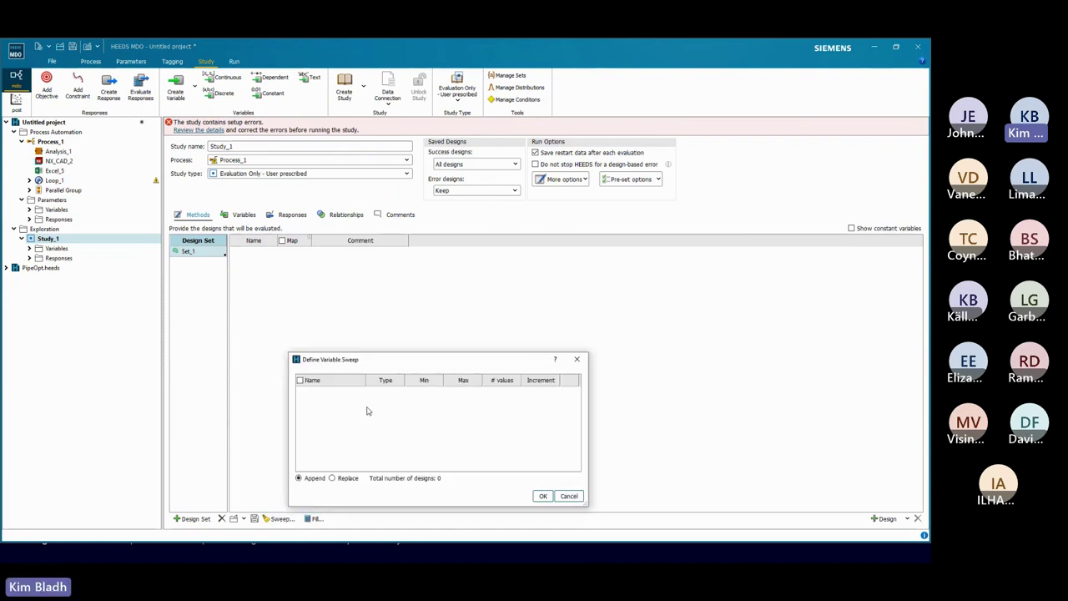
{"action": "left_click", "coordinate": [568, 495]}
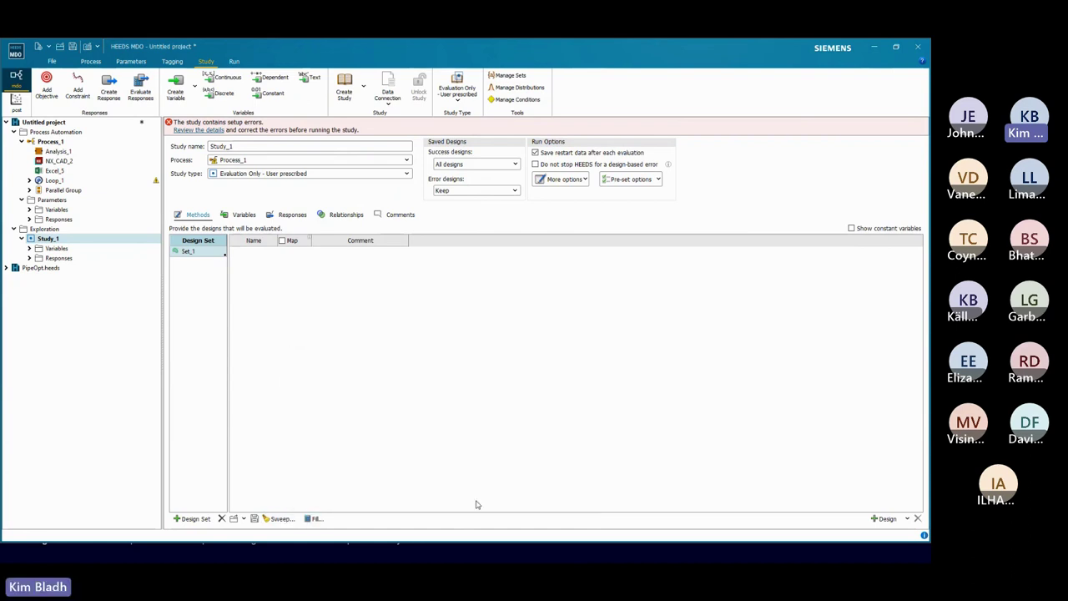
{"action": "left_click", "coordinate": [315, 518]}
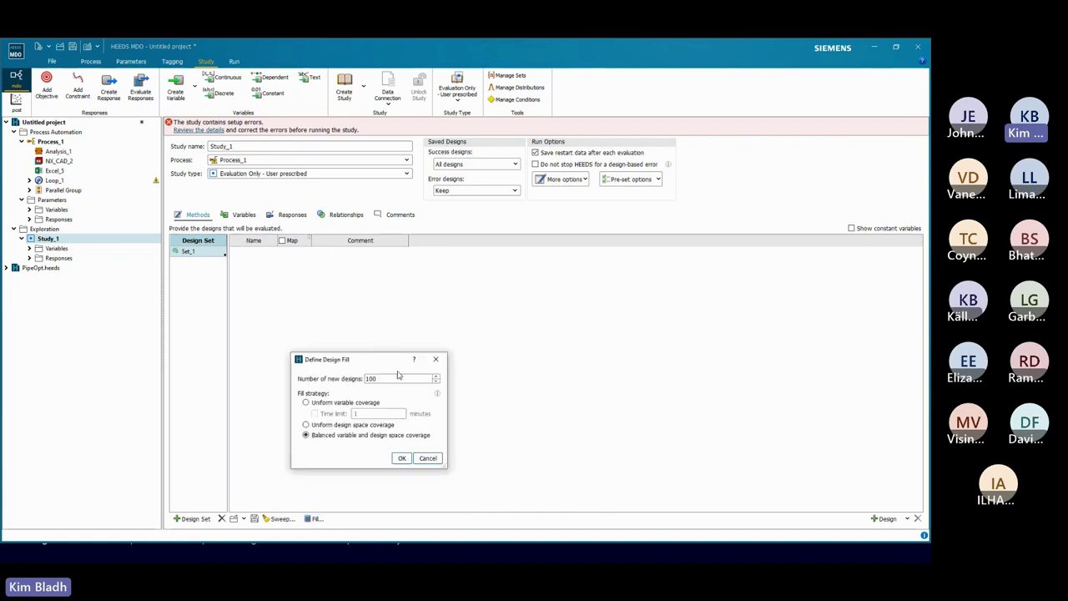
{"action": "left_click", "coordinate": [427, 459]}
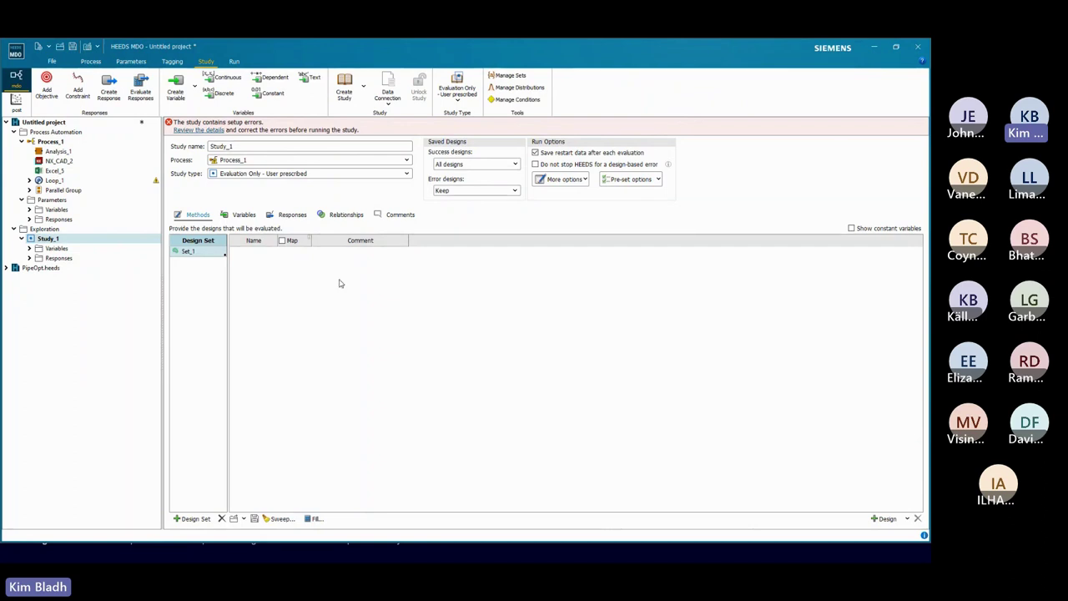
- Try the Adaptive Sampling and DOE - Screening and Data Characterization study types, and set Study_1 to Robustness and Reliability Analysis
{"action": "left_click", "coordinate": [254, 174]}
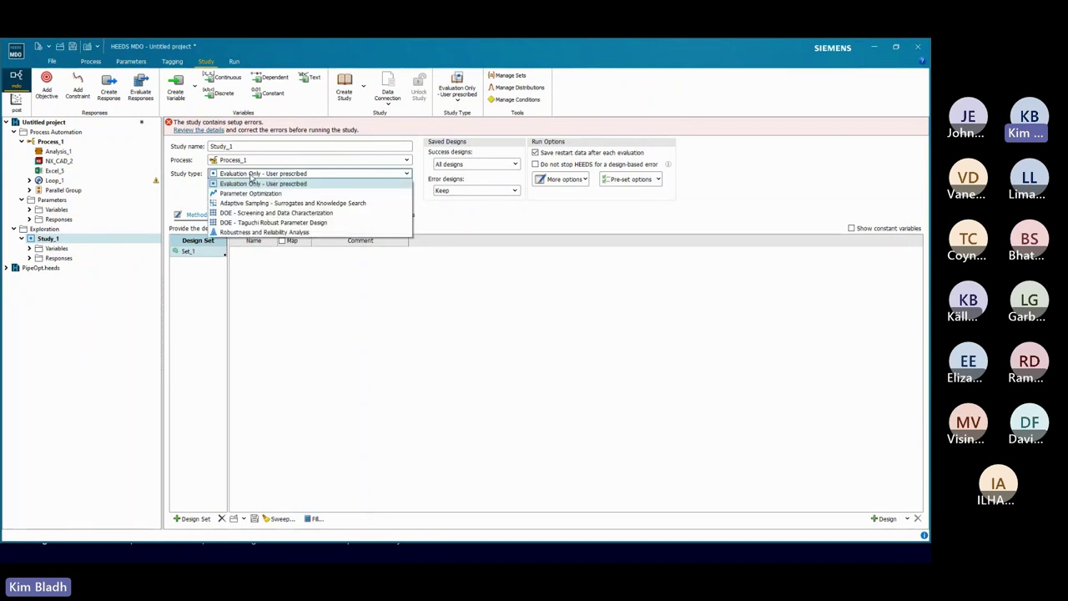
{"action": "left_click", "coordinate": [282, 205]}
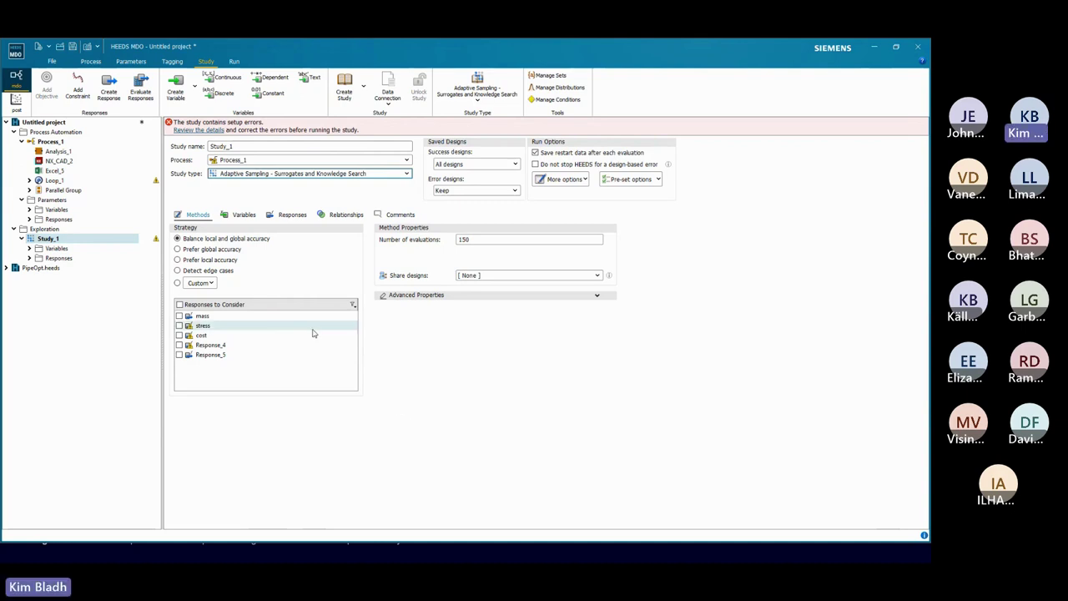
{"action": "left_click", "coordinate": [248, 174]}
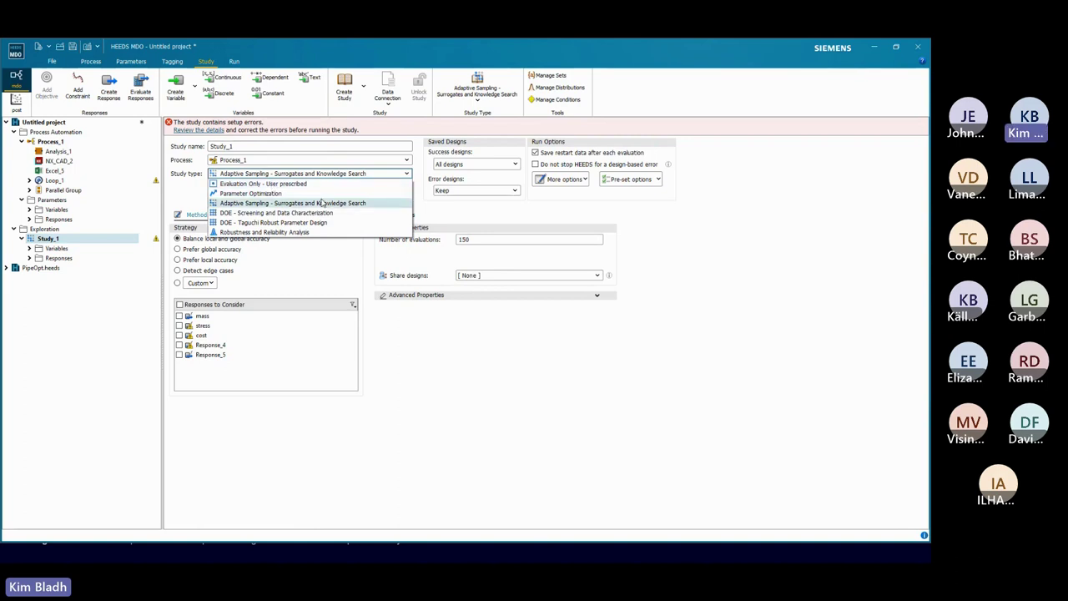
{"action": "left_click", "coordinate": [311, 214]}
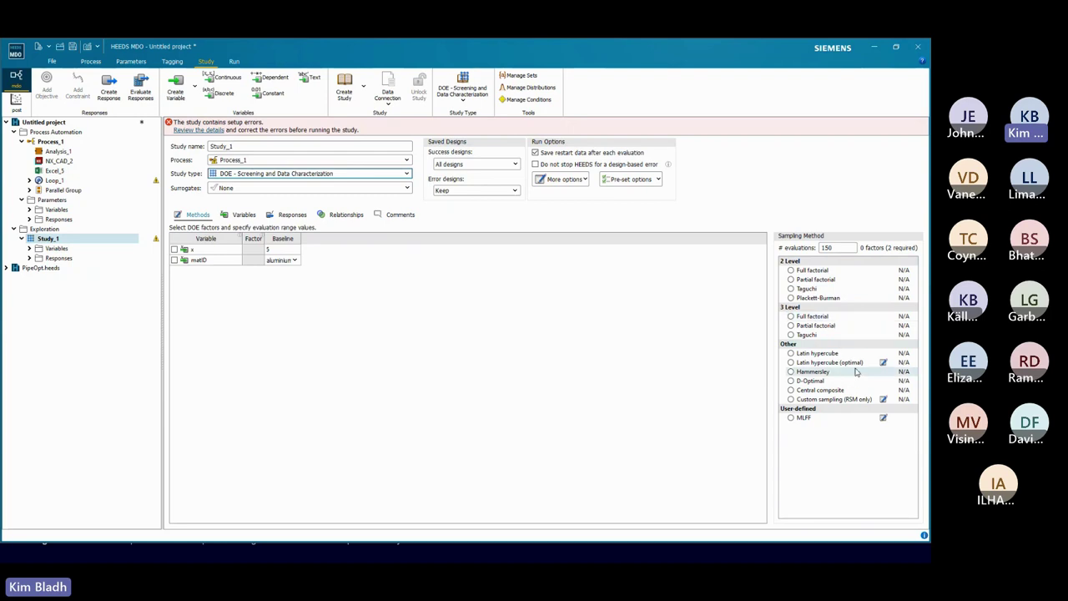
{"action": "left_click", "coordinate": [240, 174]}
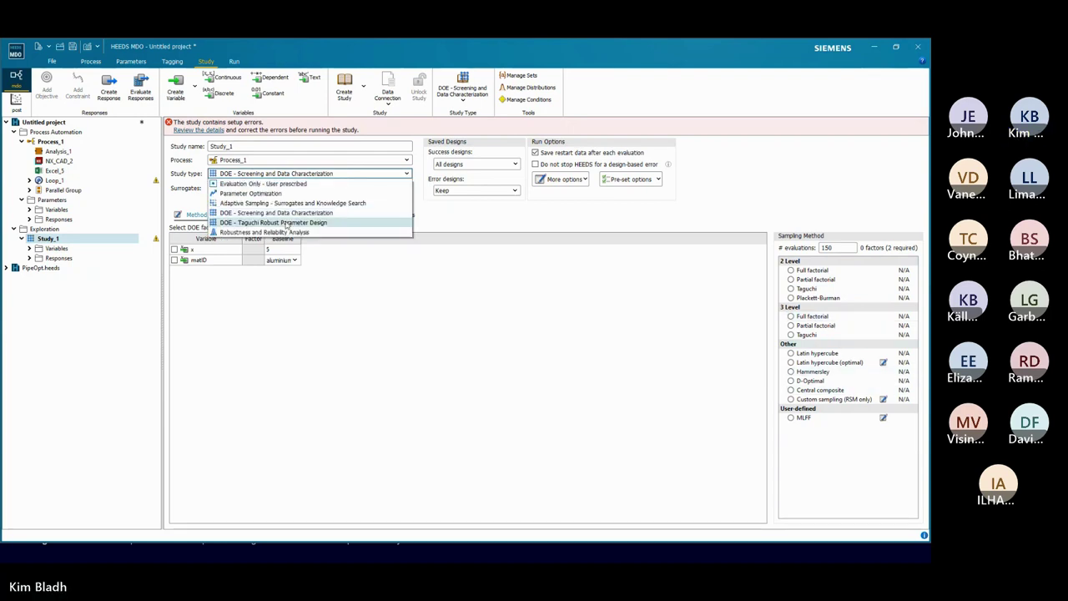
{"action": "left_click", "coordinate": [266, 232]}
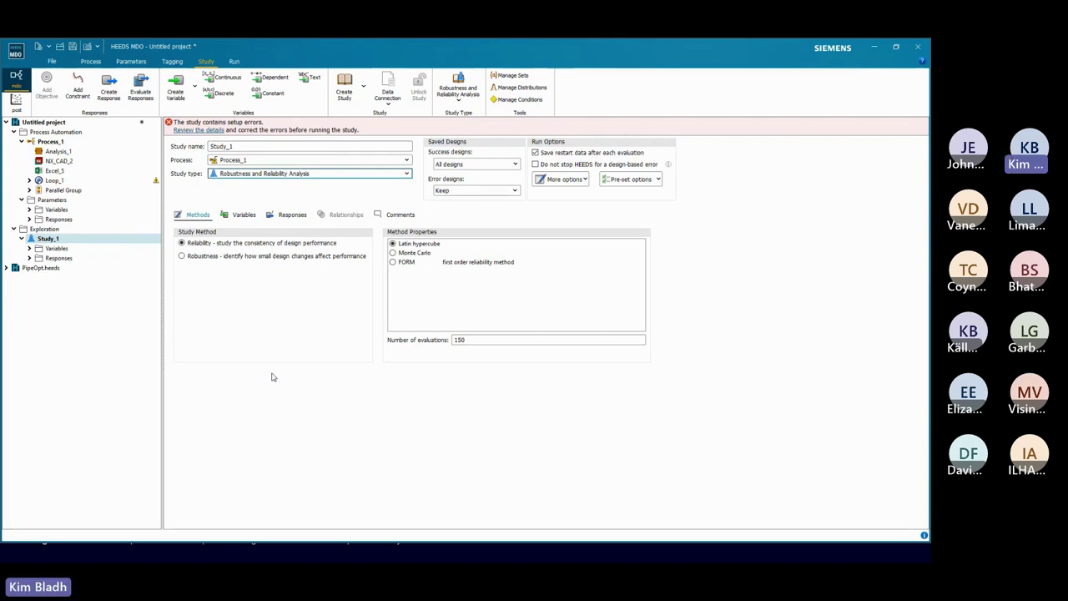
- Set the type of Study_1 to Parameter Optimization and add mass as an objective with its value minimized
{"action": "left_click", "coordinate": [259, 176]}
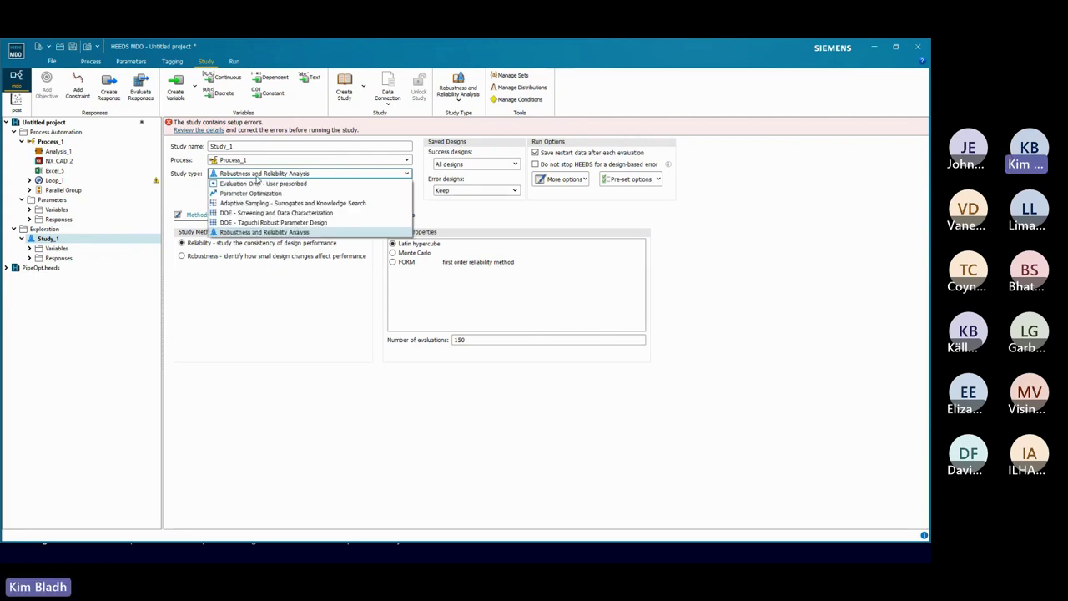
{"action": "left_click", "coordinate": [263, 192]}
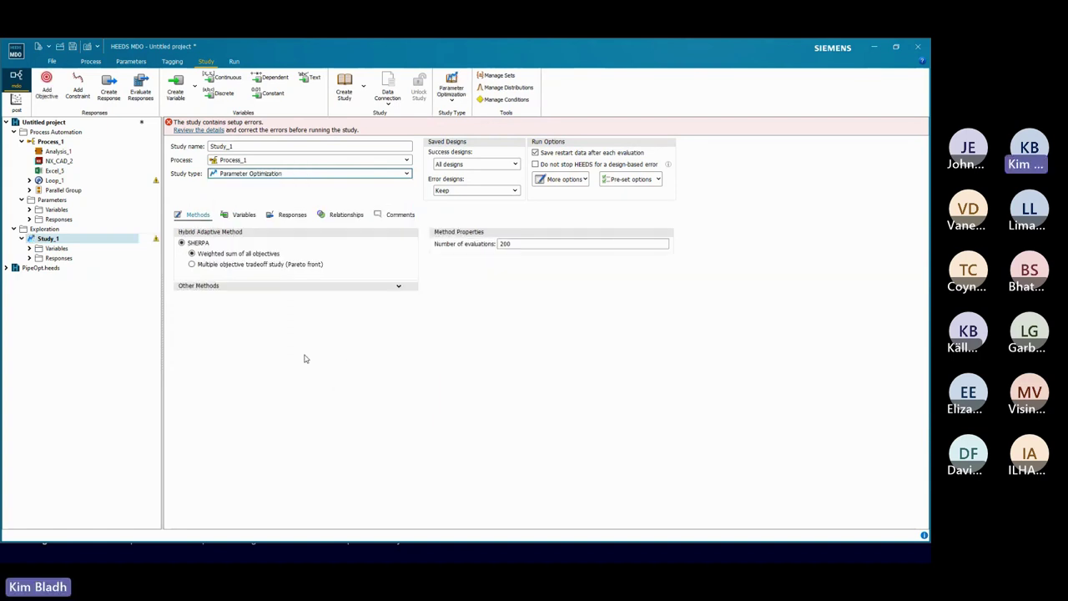
{"action": "left_click", "coordinate": [292, 215]}
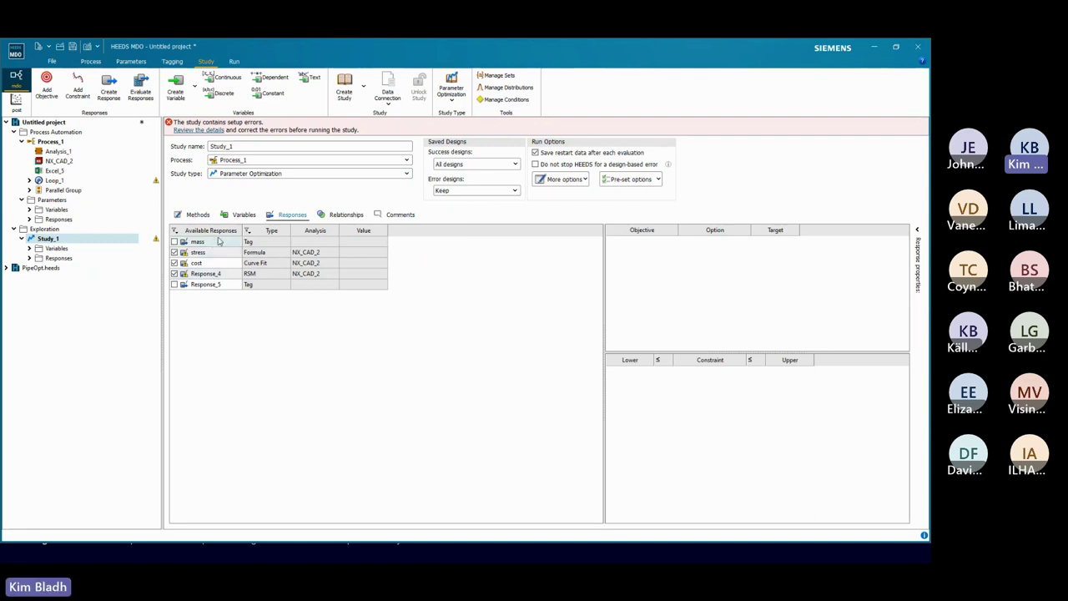
{"action": "left_click_drag", "start_coordinate": [203, 244], "coordinate": [660, 294]}
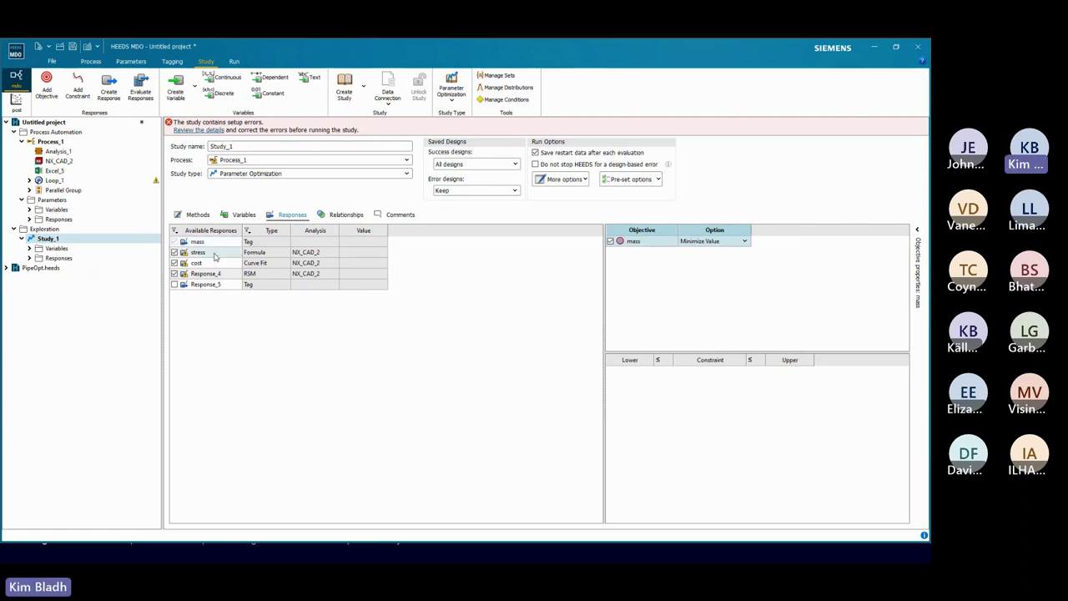
- Add stress and cost as constraints of Study_1 with upper limits of 500 and 20
{"action": "left_click", "coordinate": [215, 252]}
{"action": "left_click", "coordinate": [215, 263], "text": "shift"}
{"action": "left_click_drag", "start_coordinate": [215, 253], "coordinate": [649, 382]}
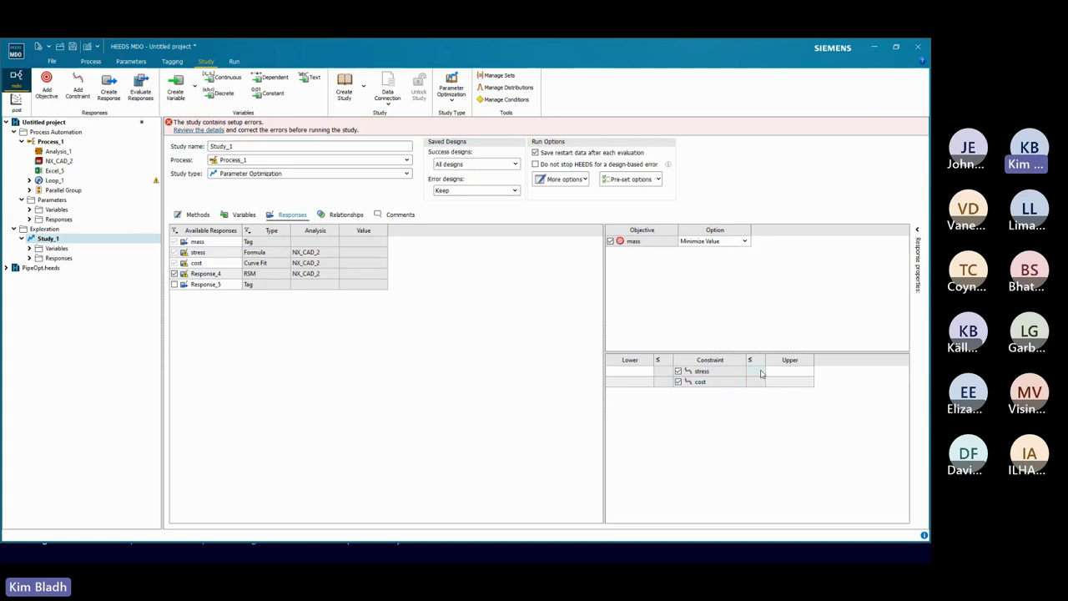
{"action": "left_click", "coordinate": [790, 371]}
{"action": "left_click", "coordinate": [789, 370]}
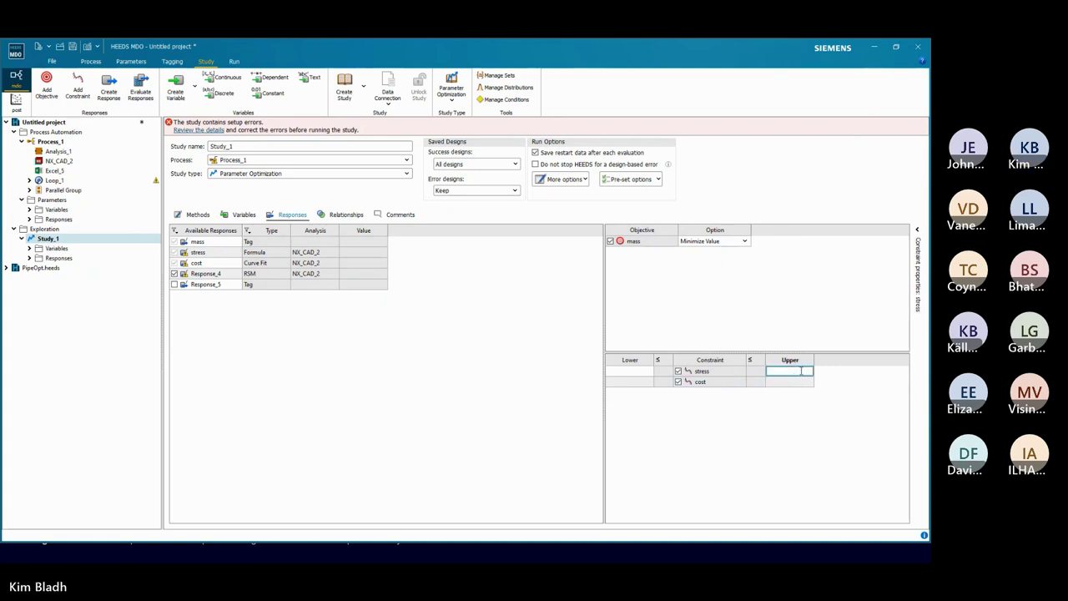
{"action": "key", "text": "Return"}
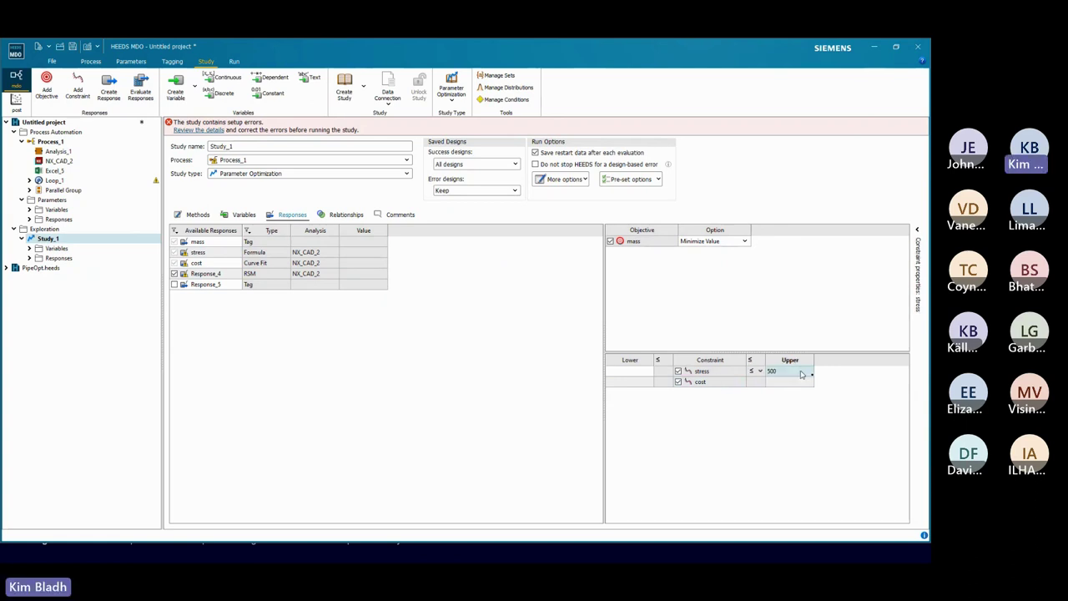
{"action": "left_click", "coordinate": [797, 381]}
{"action": "type", "text": "20"}
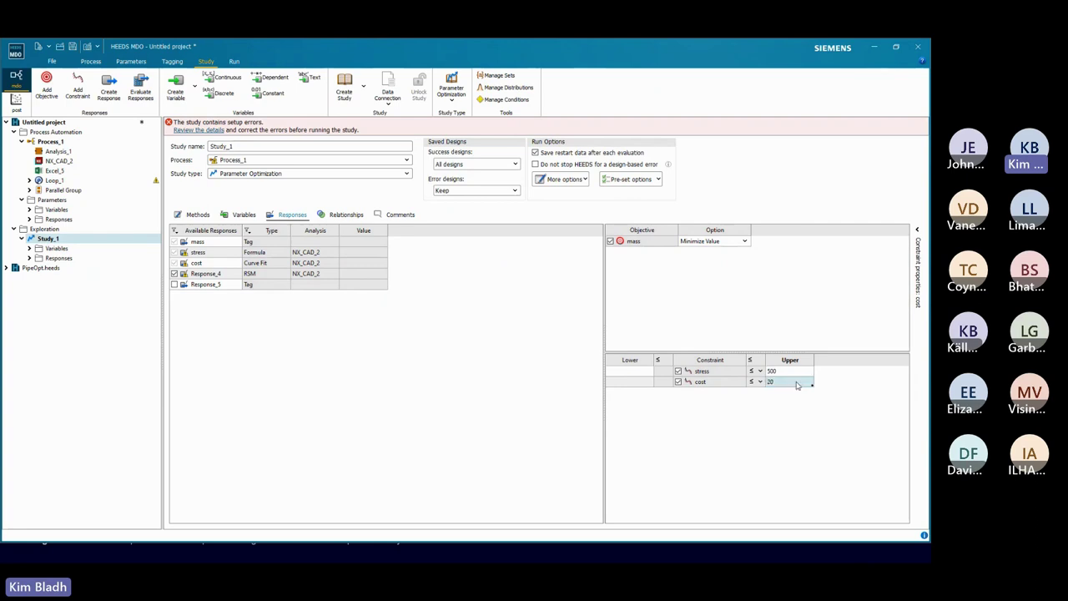
{"action": "left_click", "coordinate": [779, 462]}
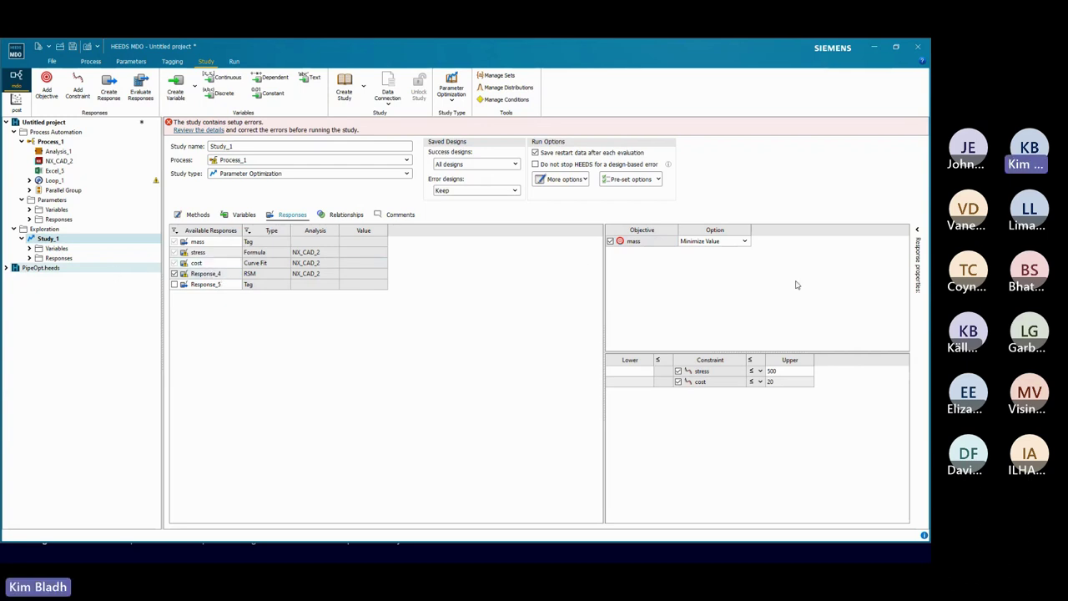
{"action": "right_click", "coordinate": [657, 277]}
{"action": "left_click", "coordinate": [657, 277]}
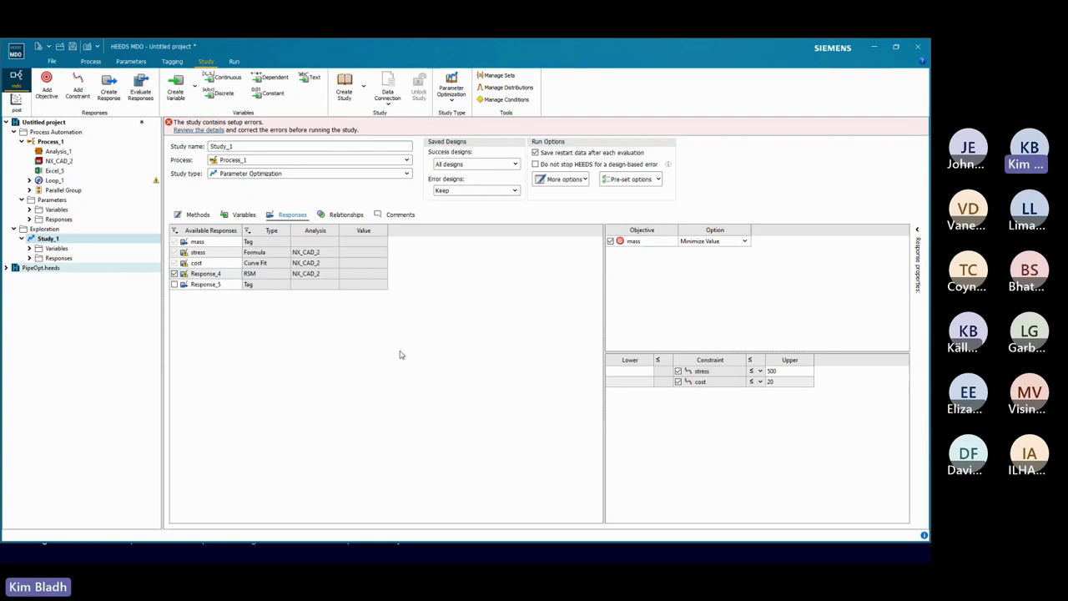
- View the run summary of Study_1, and activate the PipeOpt.heeds project to preview its post-processing summary
{"action": "left_click", "coordinate": [234, 63]}
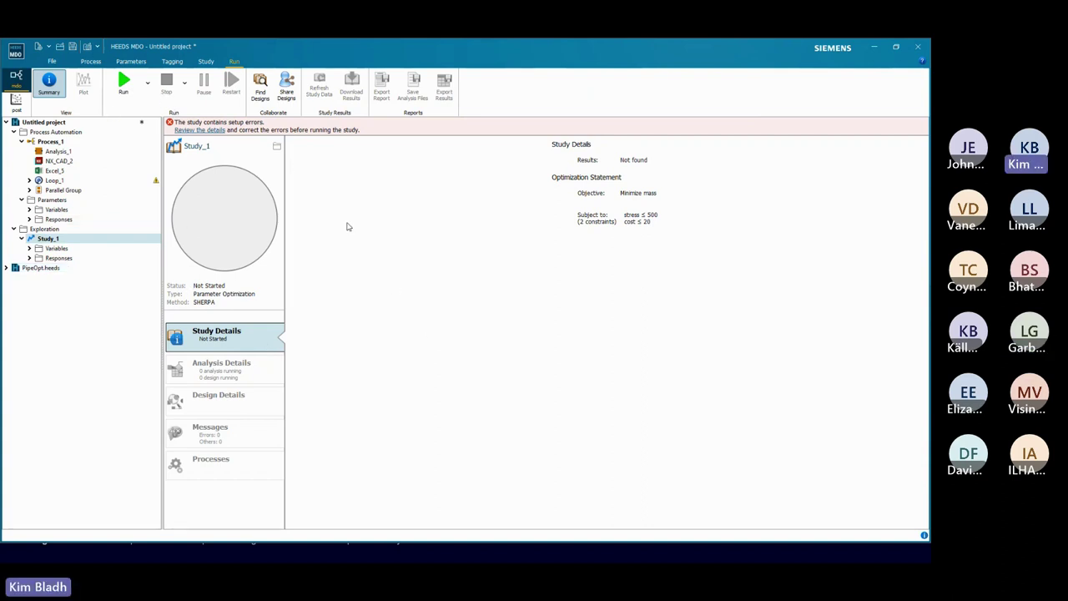
{"action": "left_click", "coordinate": [50, 269]}
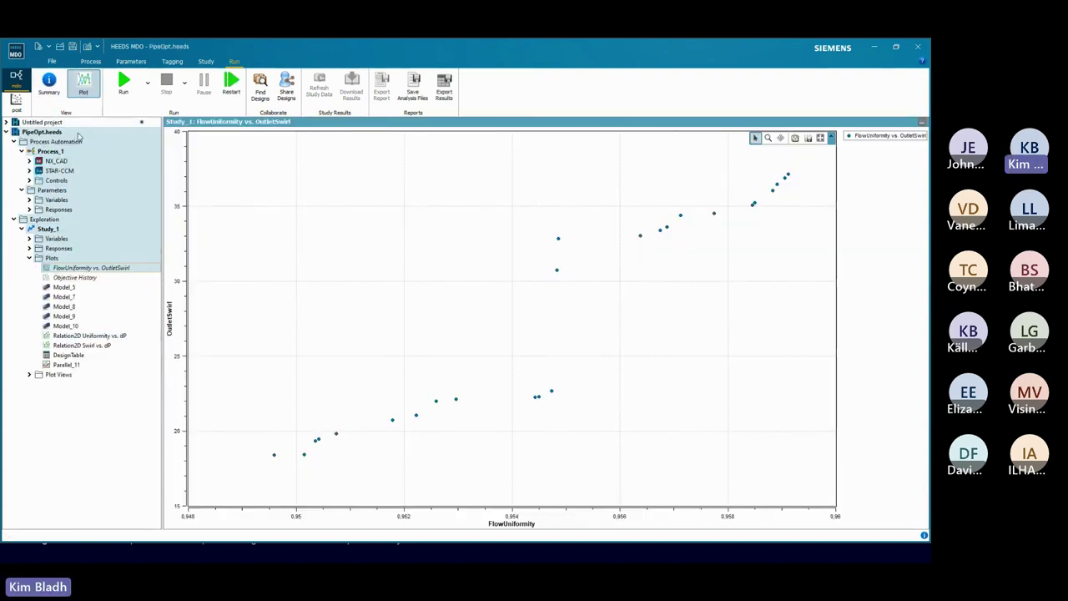
{"action": "left_click", "coordinate": [16, 99]}
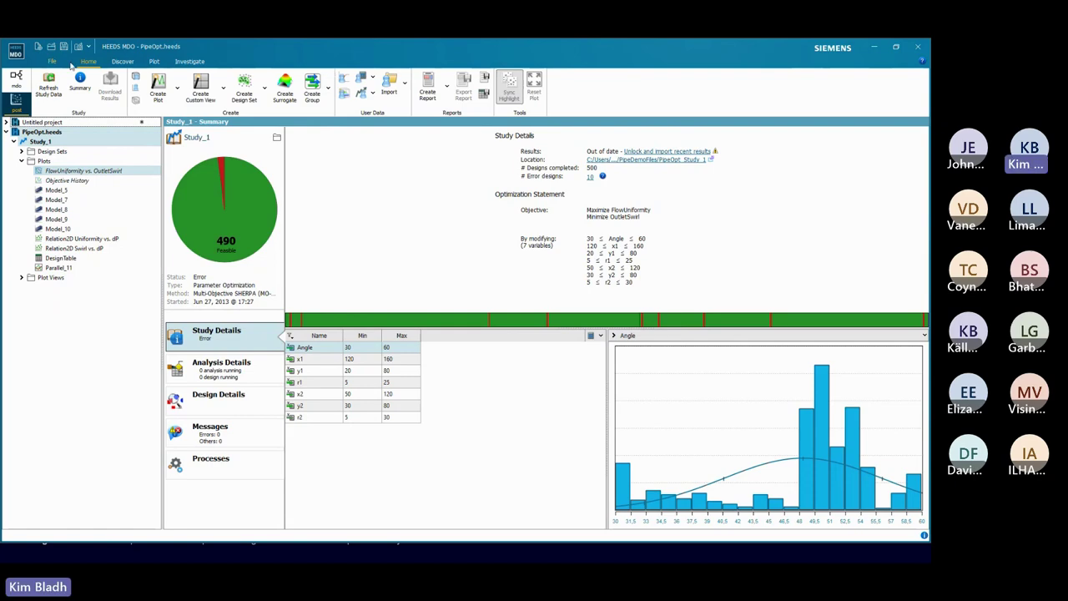
{"action": "left_click", "coordinate": [16, 75]}
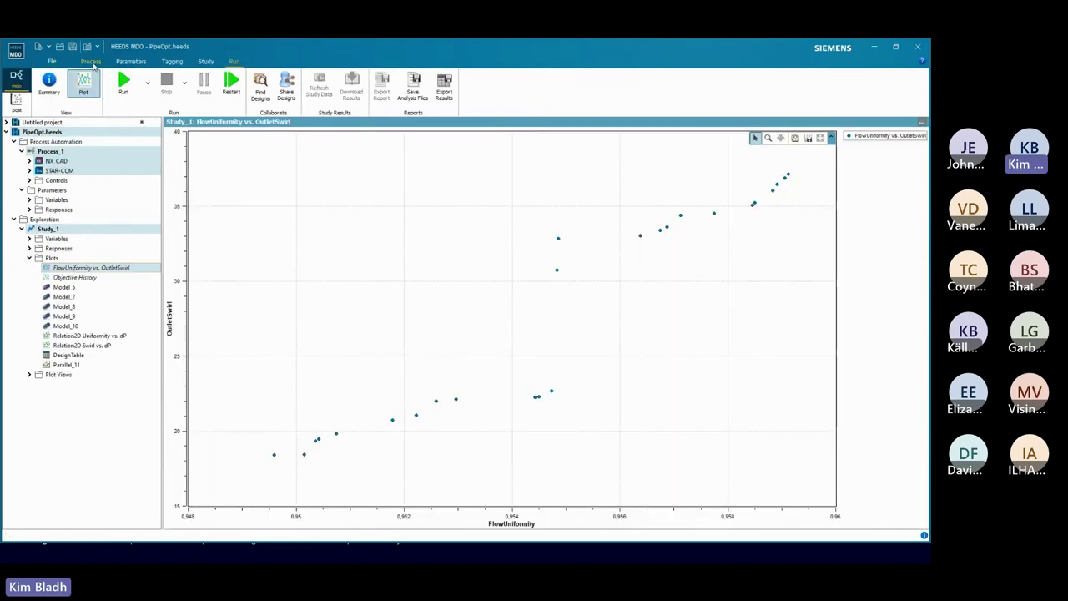
- Review the PipeOpt project's process, its study responses and objectives, and the run summary of Study_1
{"action": "left_click", "coordinate": [370, 345]}
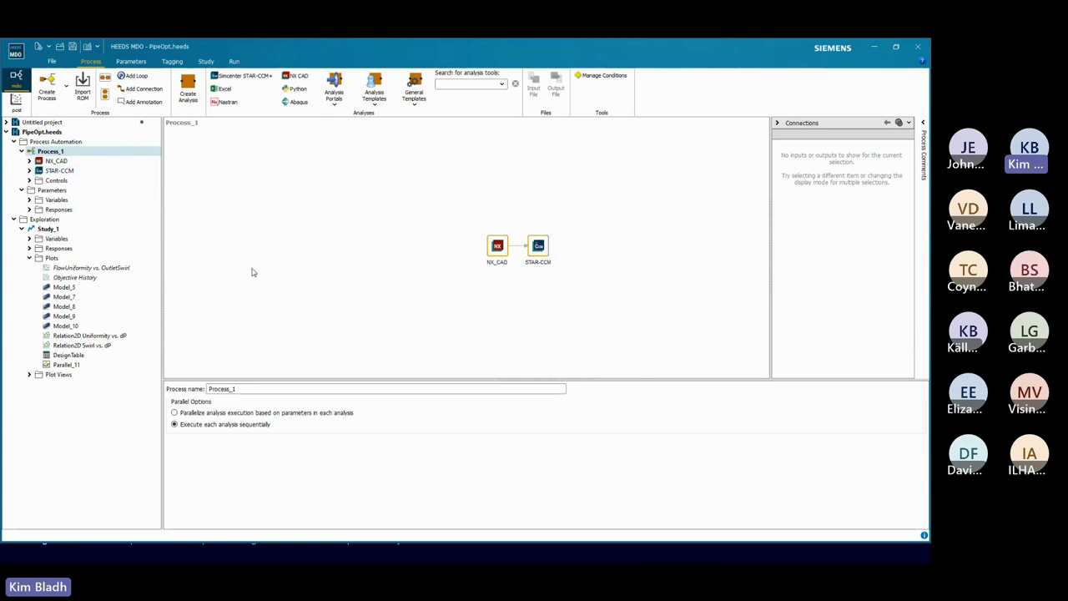
{"action": "left_click", "coordinate": [205, 61]}
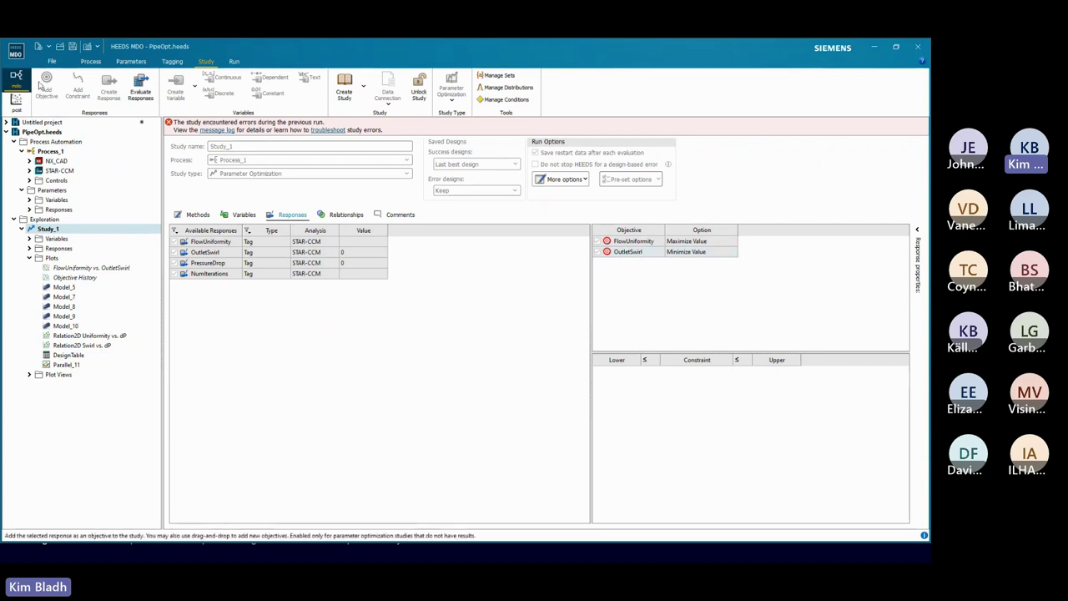
{"action": "left_click", "coordinate": [233, 61]}
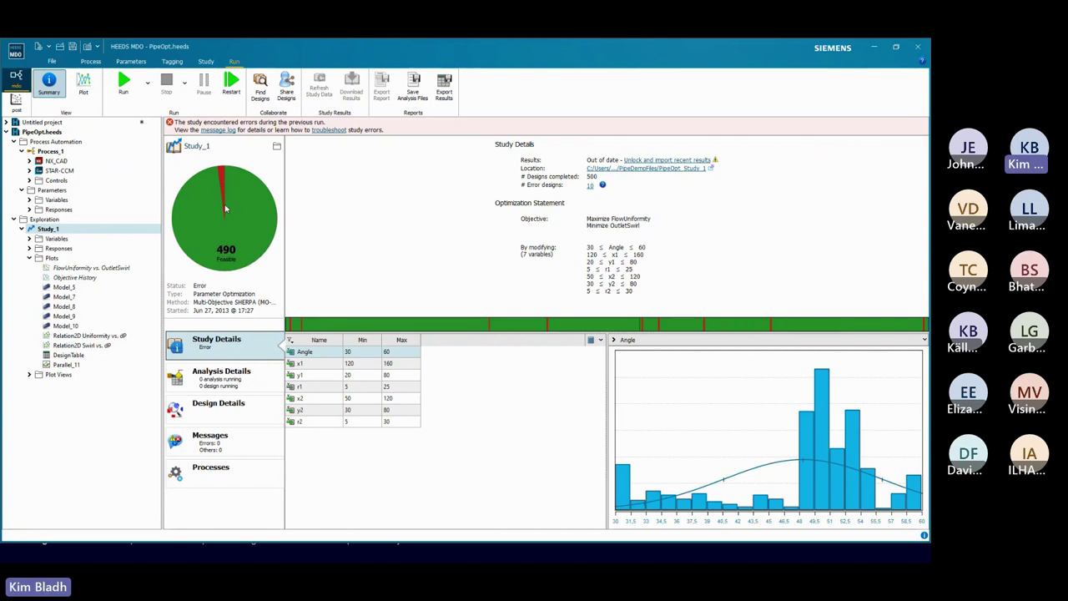
{"action": "mouse_move", "coordinate": [227, 223]}
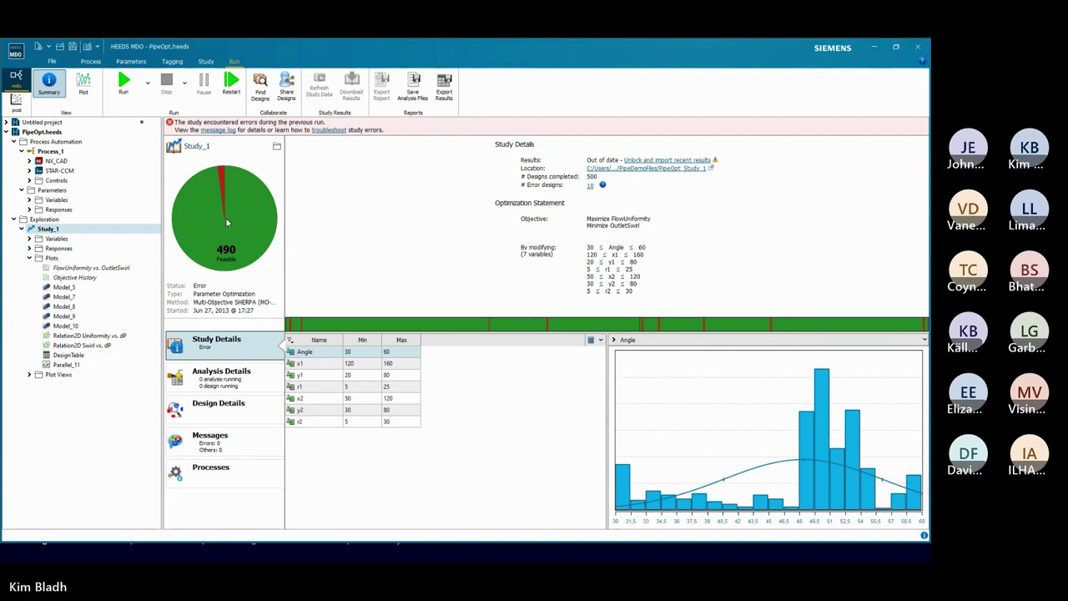
- Display the FlowUniformity vs. OutletSwirl plot of the PipeOpt study in the post-processing environment
{"action": "left_click", "coordinate": [16, 100]}
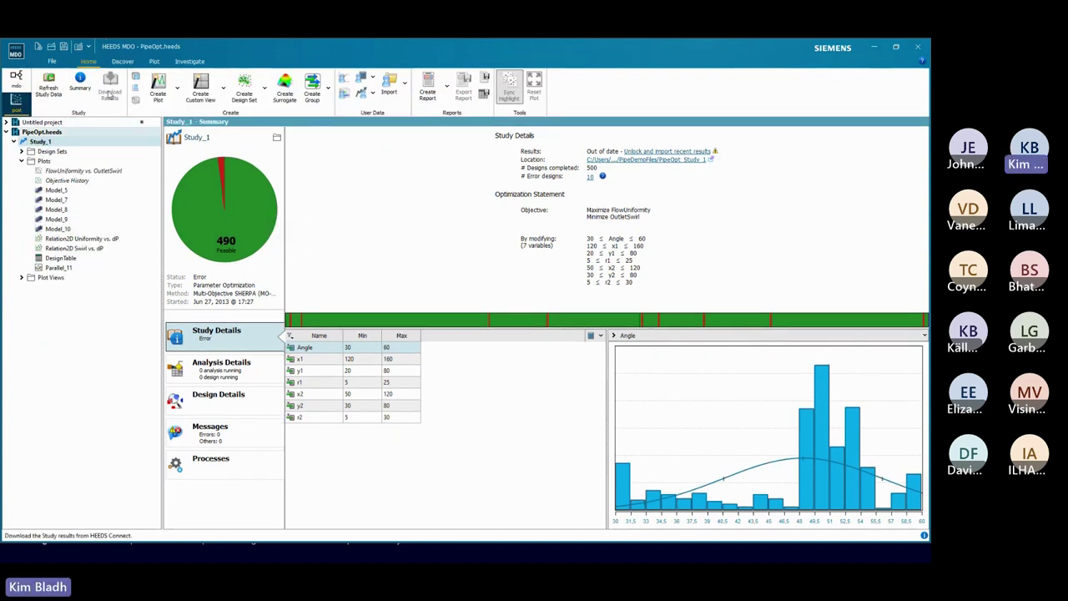
{"action": "left_click", "coordinate": [99, 171]}
{"action": "double_click", "coordinate": [100, 172]}
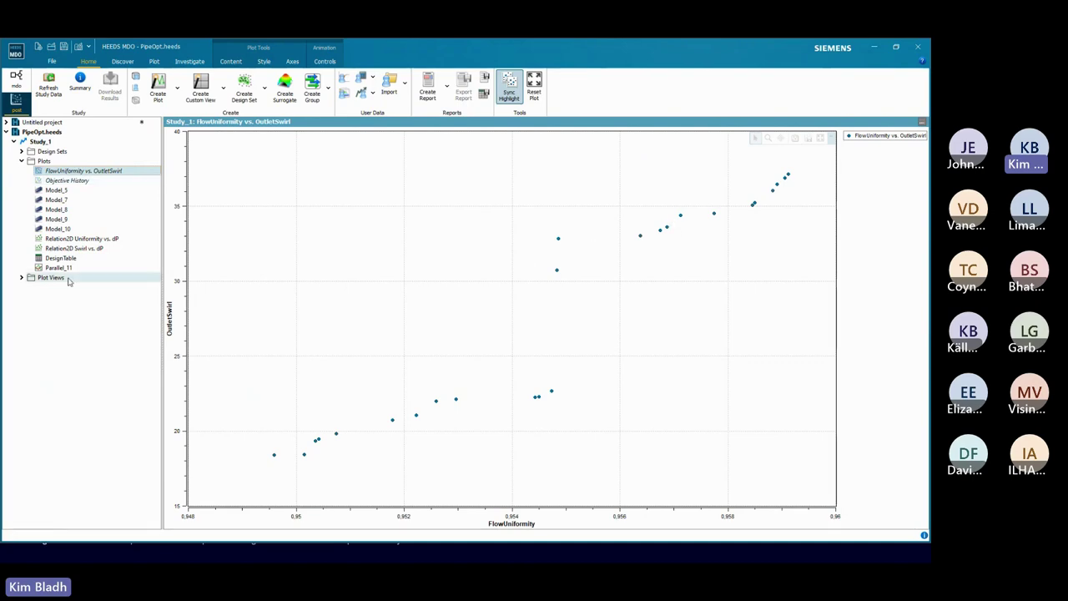
- Play the design animation of the Model_5 plot, raise its speed to 100%, and stop it
{"action": "left_click", "coordinate": [57, 191]}
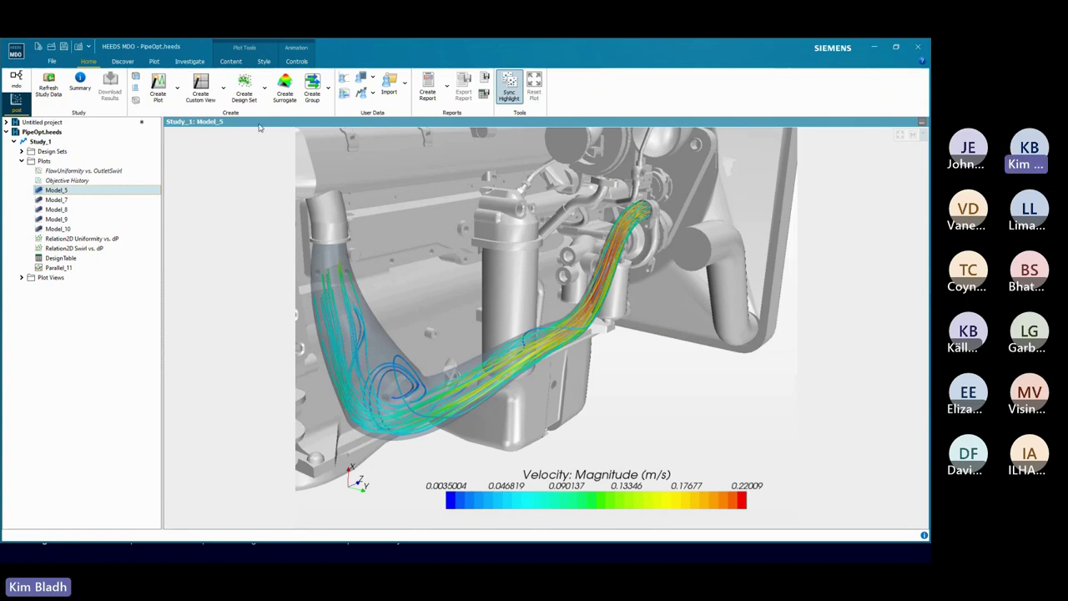
{"action": "left_click", "coordinate": [296, 62]}
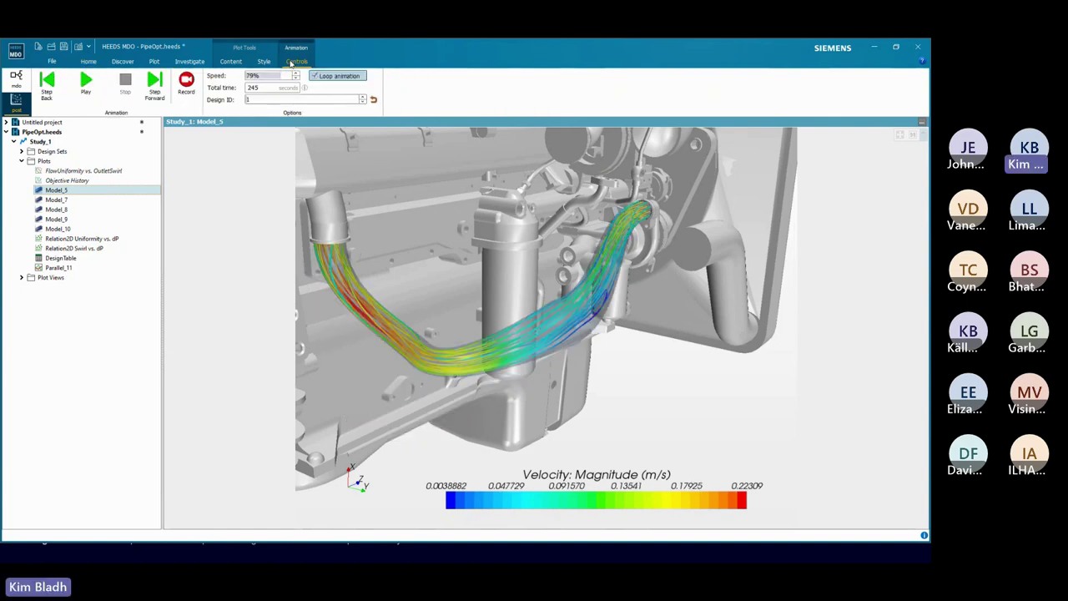
{"action": "left_click", "coordinate": [86, 81]}
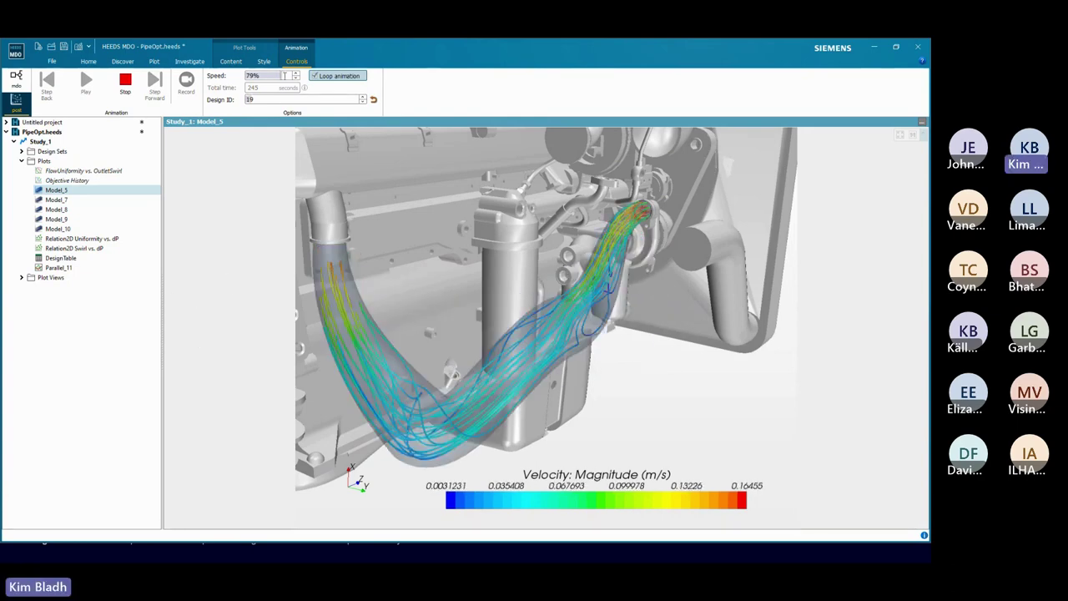
{"action": "left_click_drag", "start_coordinate": [280, 75], "coordinate": [292, 75]}
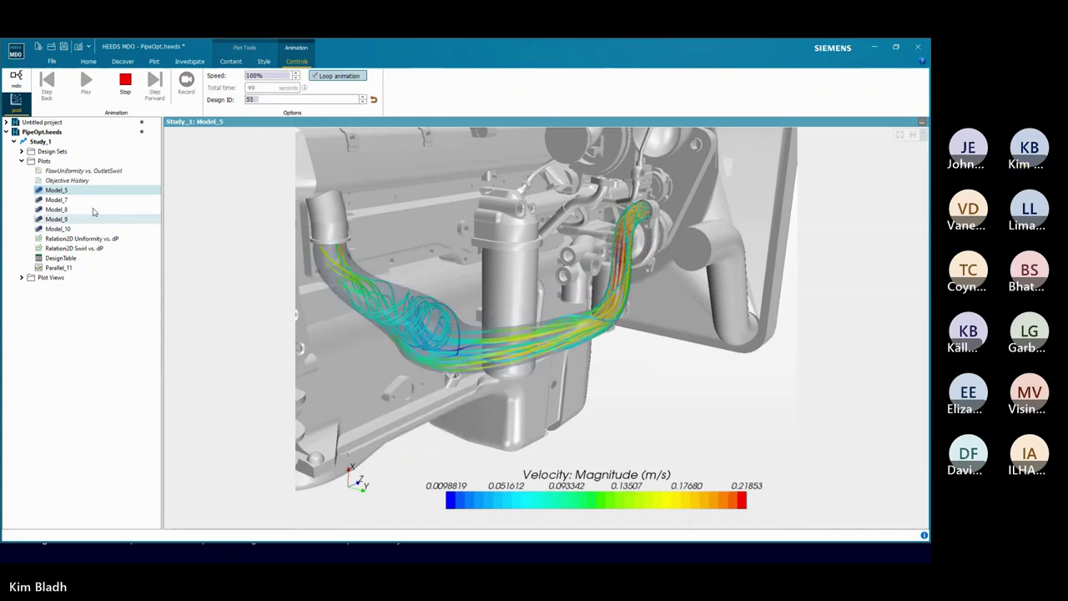
{"action": "left_click", "coordinate": [121, 85]}
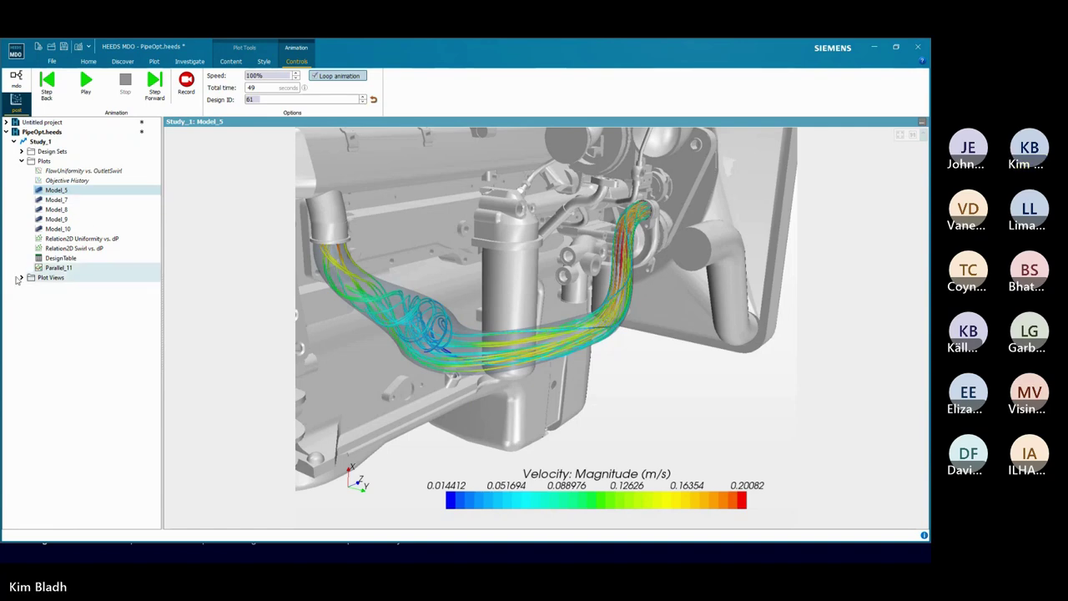
- Show the colour fill in the DesignTable plot and sort the designs by FlowUniformity in descending order
{"action": "left_click", "coordinate": [60, 258]}
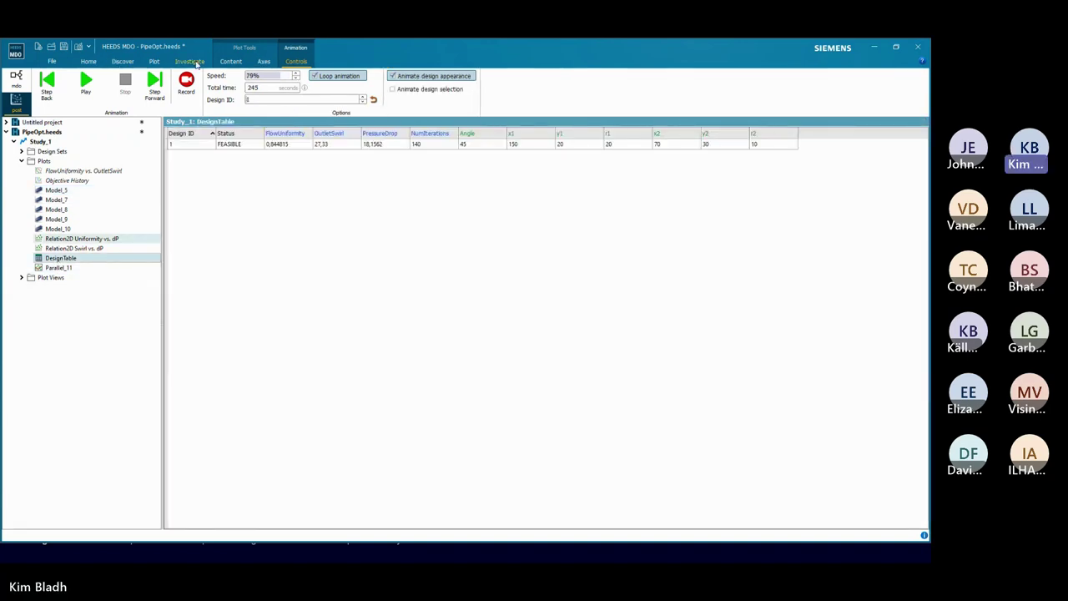
{"action": "left_click", "coordinate": [74, 248]}
{"action": "left_click", "coordinate": [60, 258]}
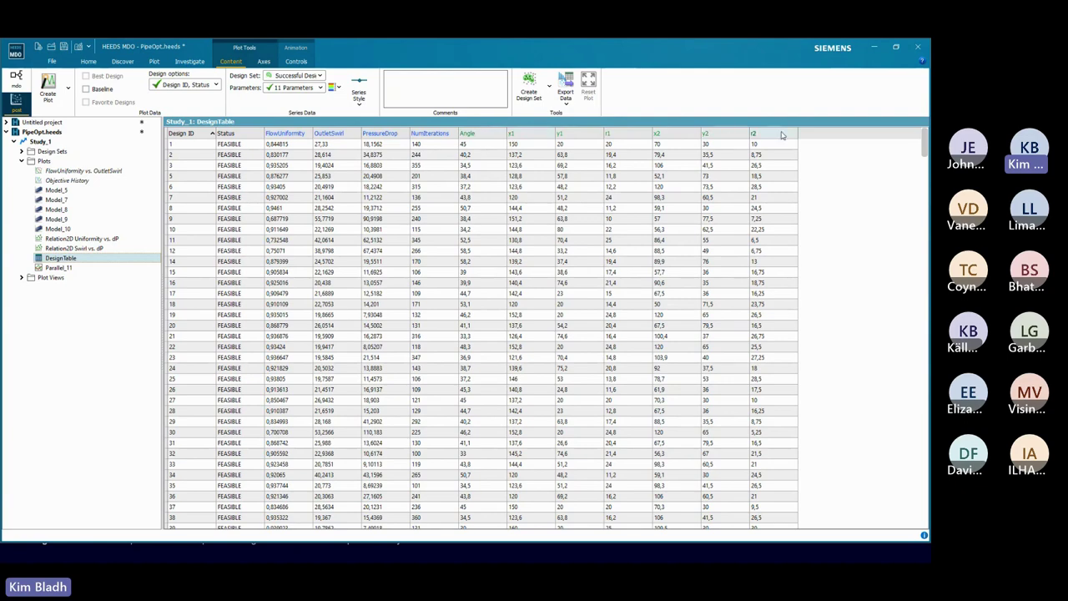
{"action": "left_click", "coordinate": [337, 88]}
{"action": "left_click", "coordinate": [359, 88]}
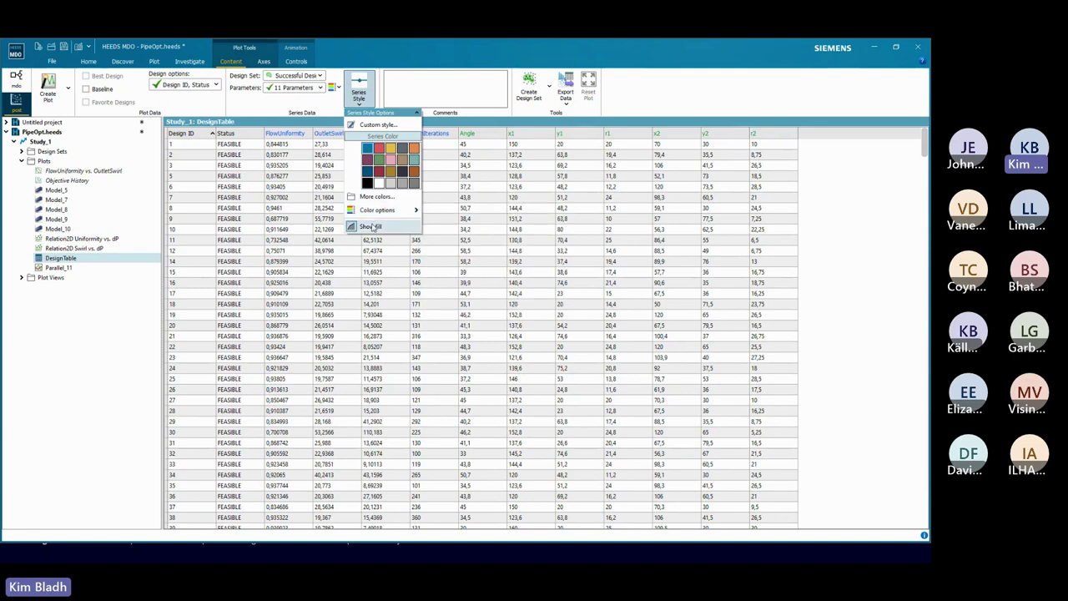
{"action": "left_click", "coordinate": [371, 226]}
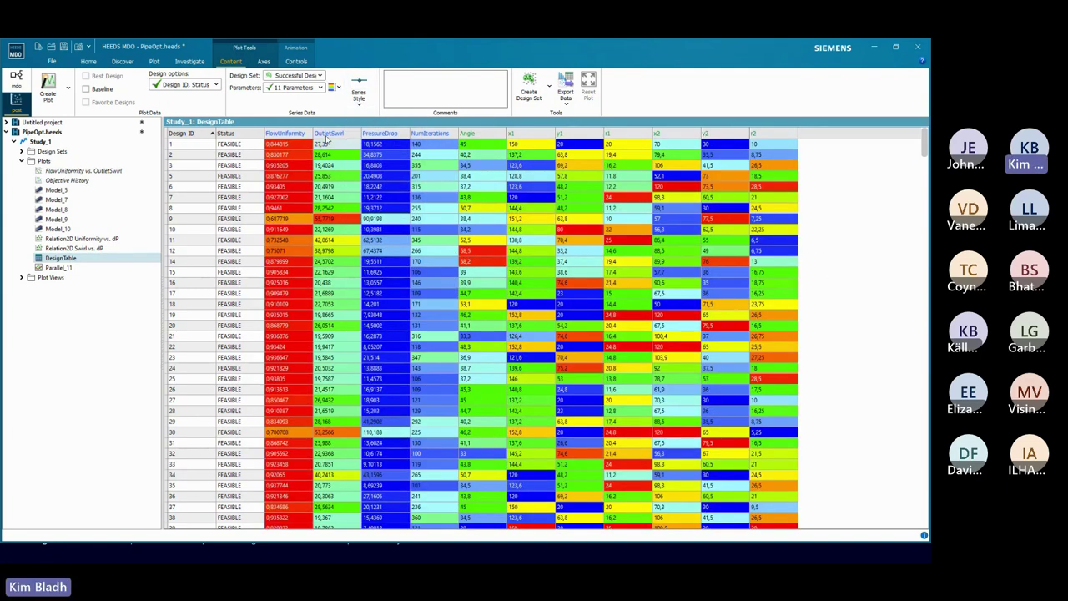
{"action": "left_click", "coordinate": [285, 134]}
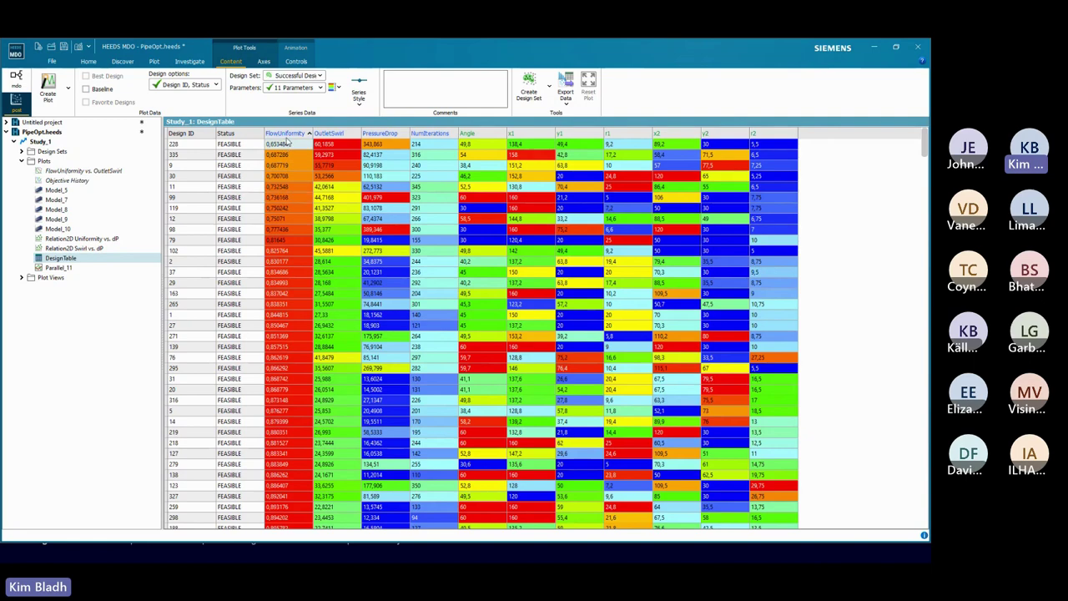
{"action": "left_click", "coordinate": [285, 134]}
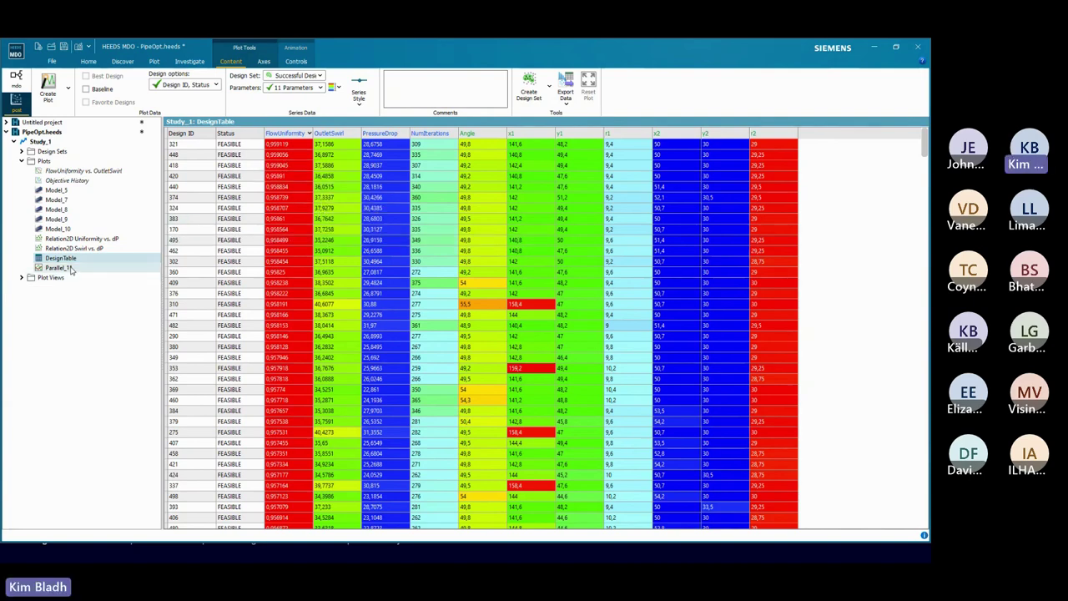
- Open the Parallel_11 plot and try filtering the designs by moving the upper limit of the x1 axis
{"action": "left_click", "coordinate": [58, 268]}
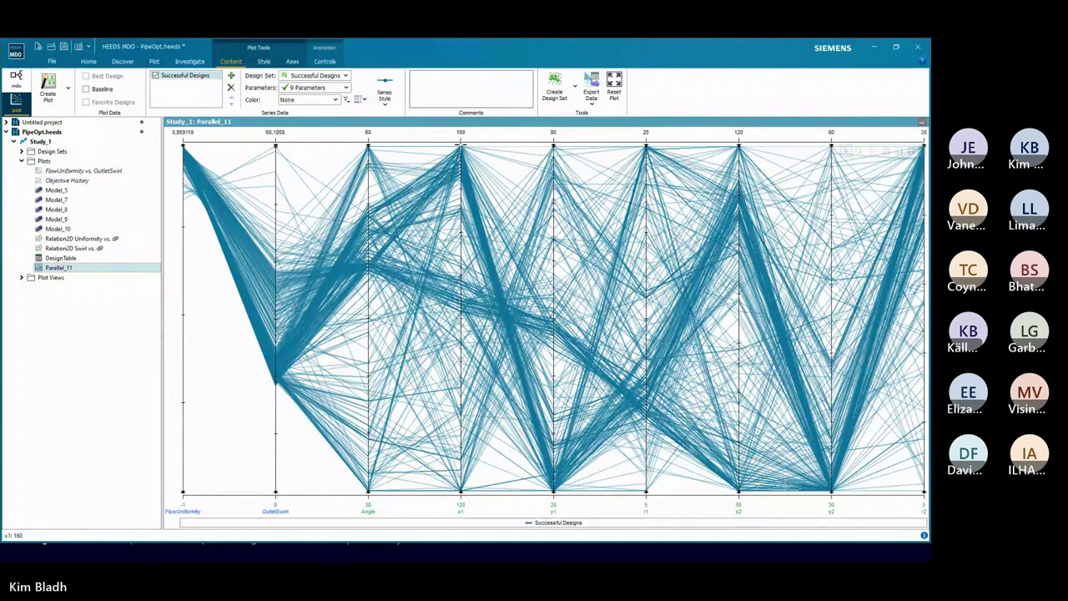
{"action": "left_click_drag", "start_coordinate": [460, 143], "coordinate": [461, 365]}
{"action": "left_click_drag", "start_coordinate": [464, 325], "coordinate": [461, 152]}
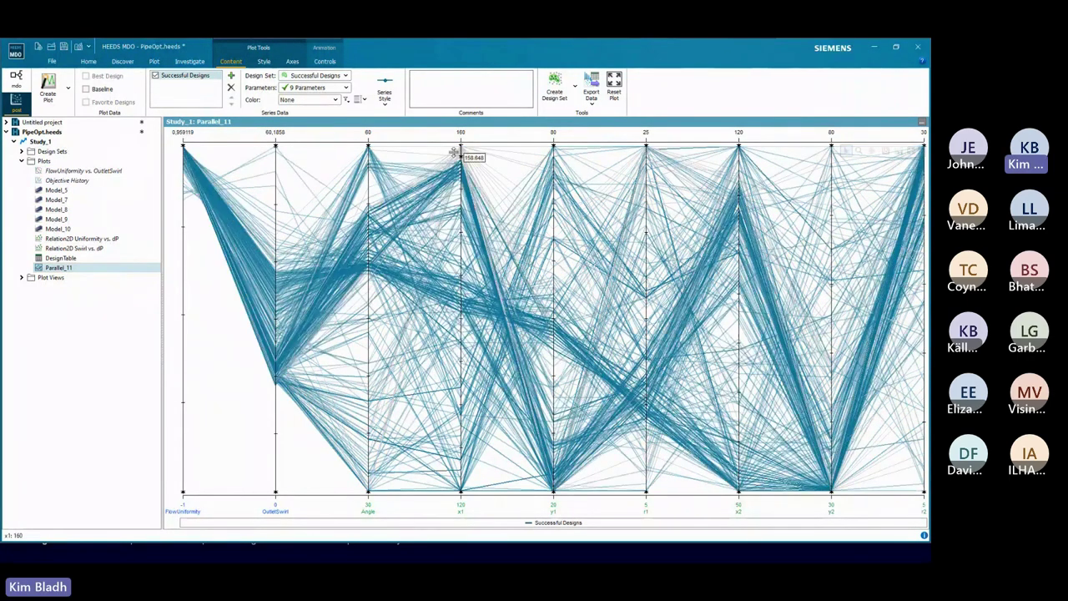
{"action": "mouse_move", "coordinate": [554, 143]}
{"action": "left_mouse_down"}
{"action": "mouse_move", "coordinate": [553, 310]}
{"action": "mouse_move", "coordinate": [553, 147]}
{"action": "left_mouse_up"}
- Try colouring the parallel plot's designs by r1 and restore the colour setting to None
{"action": "left_click", "coordinate": [336, 99]}
{"action": "left_click", "coordinate": [297, 184]}
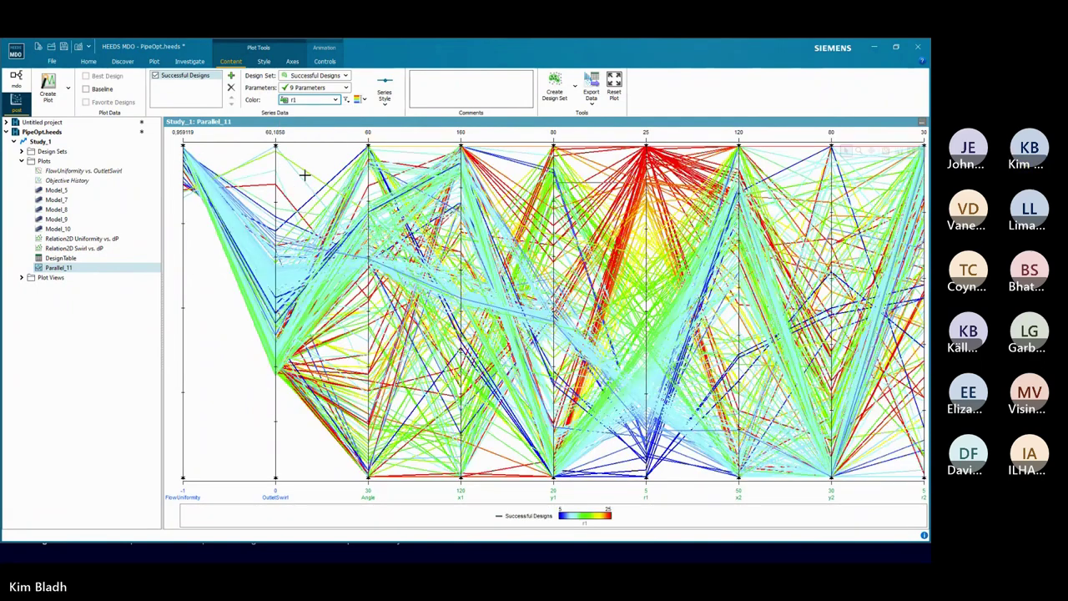
{"action": "left_click", "coordinate": [336, 99]}
{"action": "left_click", "coordinate": [296, 109]}
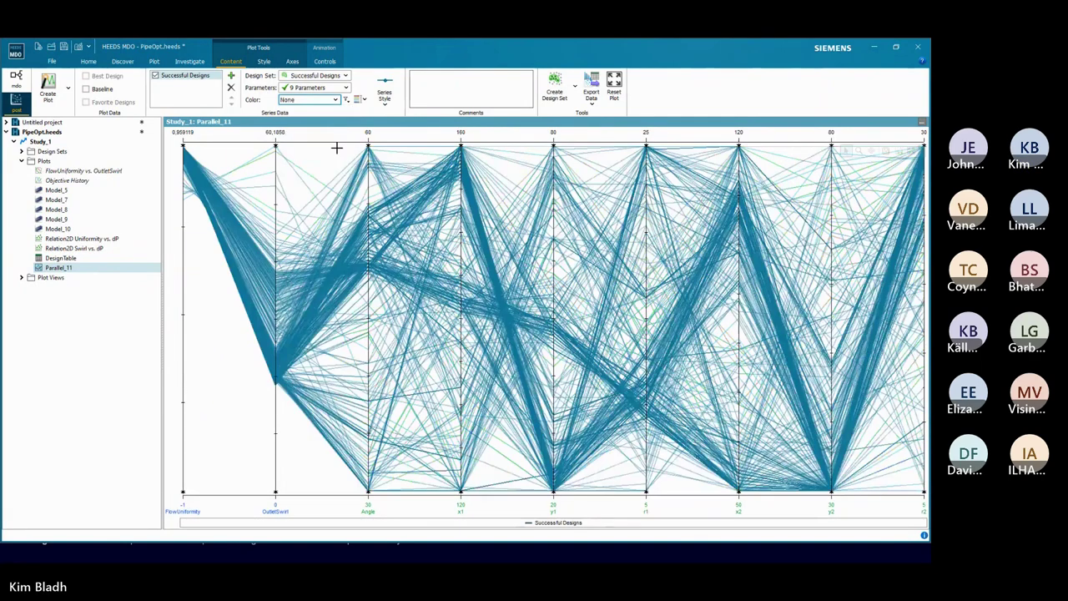
- Open the View_1 plot view and go through the DesignTable designs one by one from design 495 up to design 374
{"action": "double_click", "coordinate": [51, 278]}
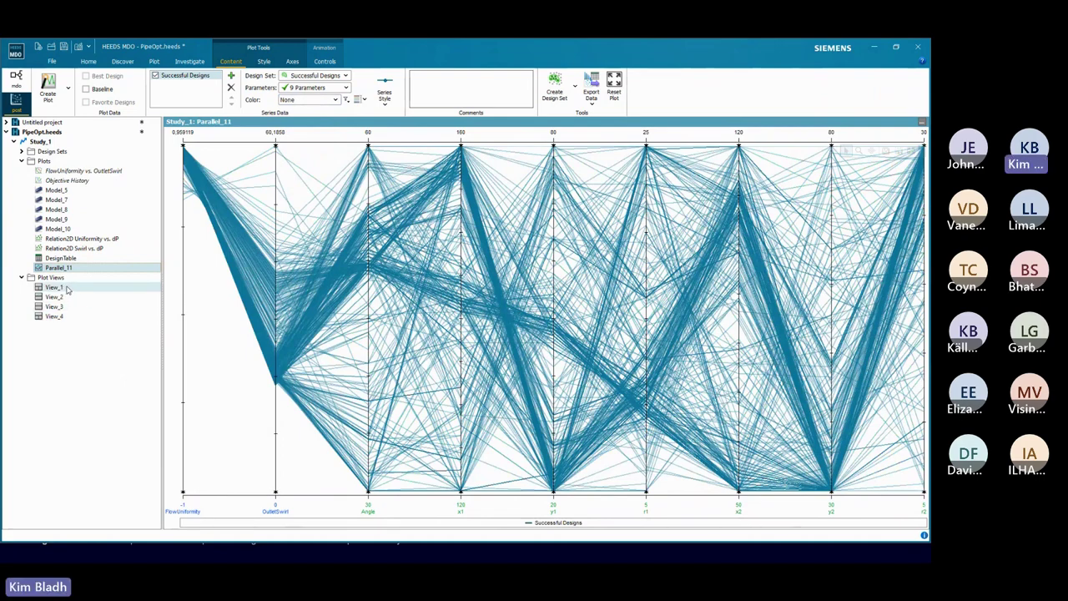
{"action": "double_click", "coordinate": [71, 291]}
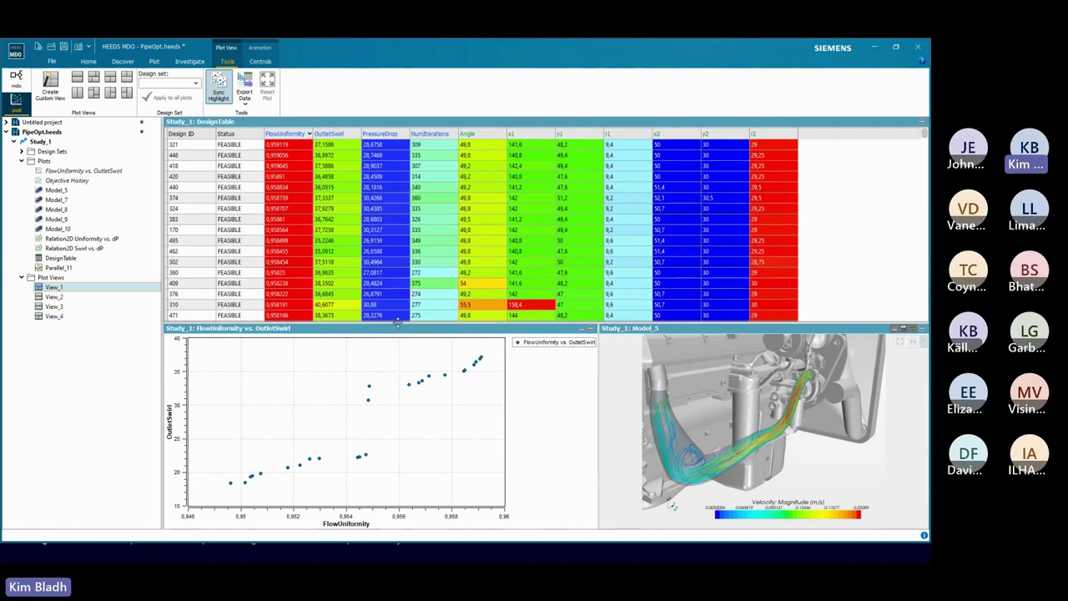
{"action": "left_click", "coordinate": [230, 241]}
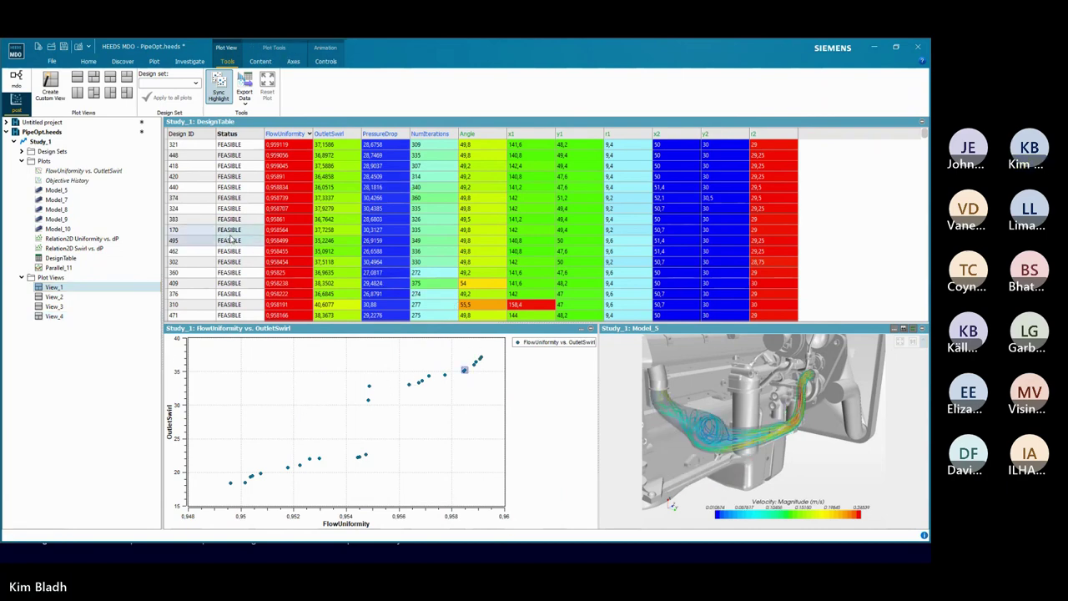
{"action": "key", "text": "Up"}
{"action": "key", "text": "Up"}
{"action": "key", "text": "Up"}
{"action": "key", "text": "Up"}
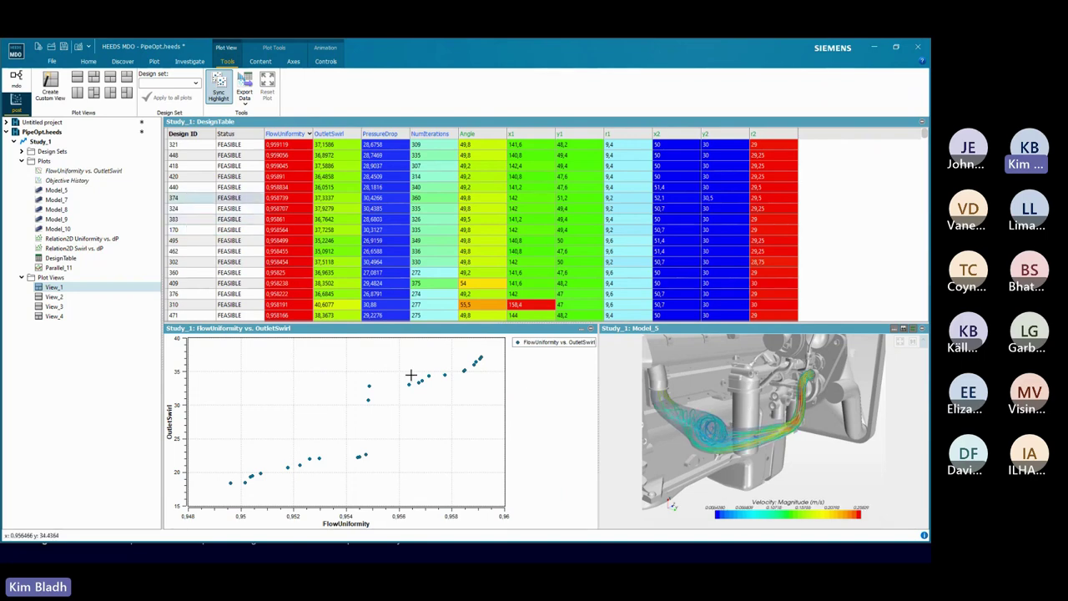
- Open View_4 and highlight the upper cluster, the lower cluster and a single design near OutletSwirl 31 in the FlowUniformity vs. OutletSwirl plot
{"action": "left_click", "coordinate": [59, 318]}
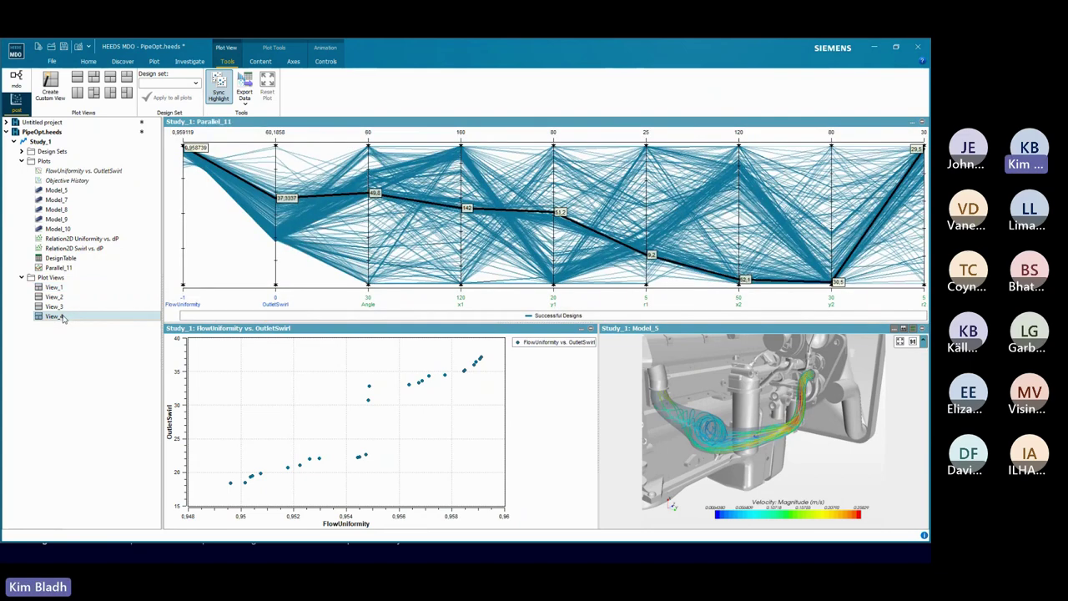
{"action": "left_click", "coordinate": [231, 281]}
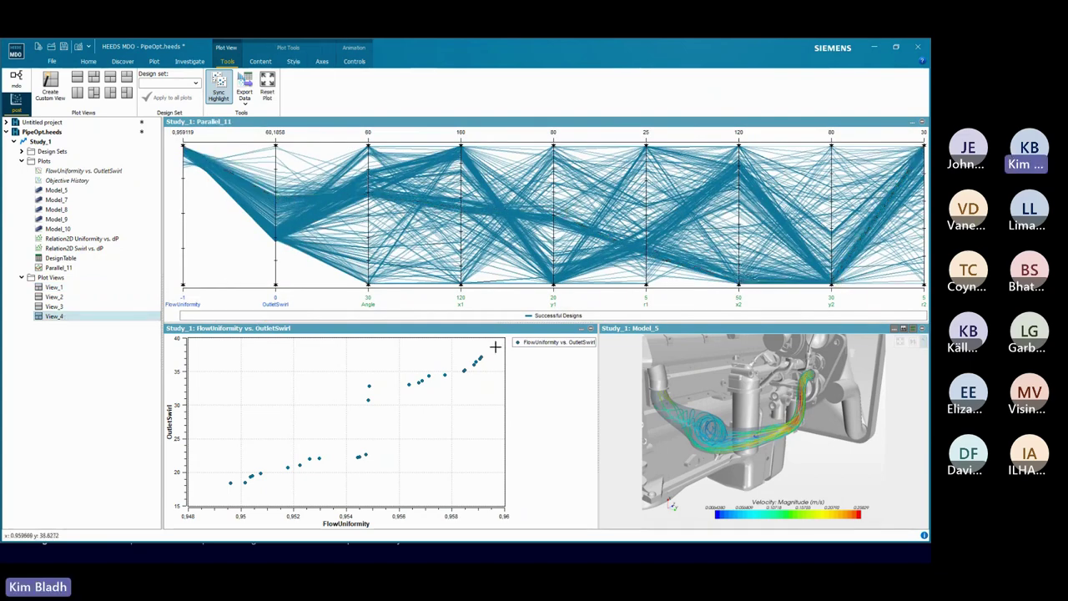
{"action": "left_click_drag", "start_coordinate": [496, 344], "coordinate": [348, 420]}
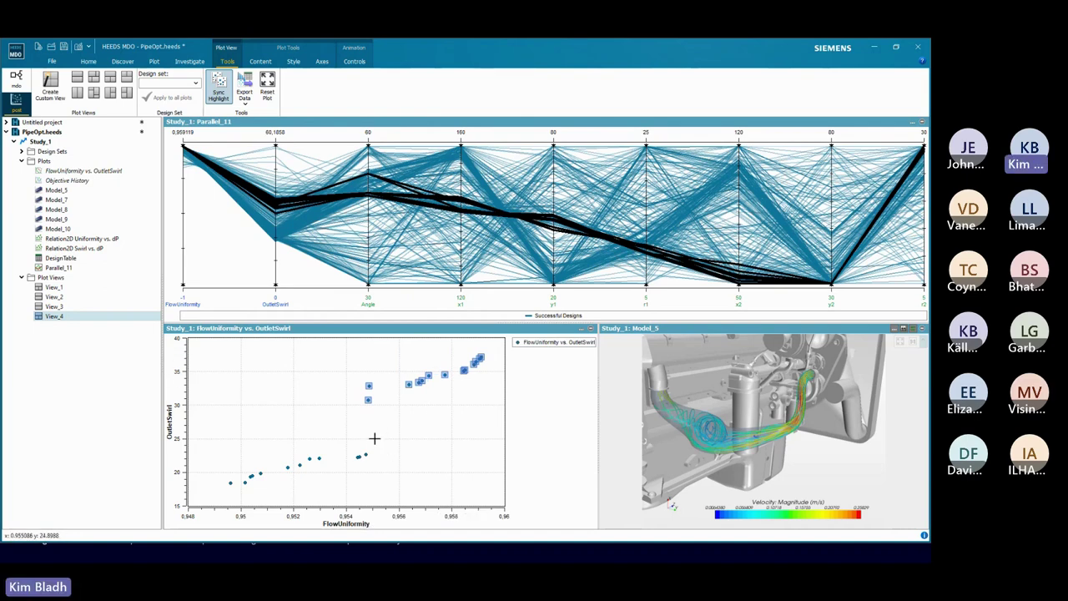
{"action": "left_click_drag", "start_coordinate": [373, 434], "coordinate": [209, 504]}
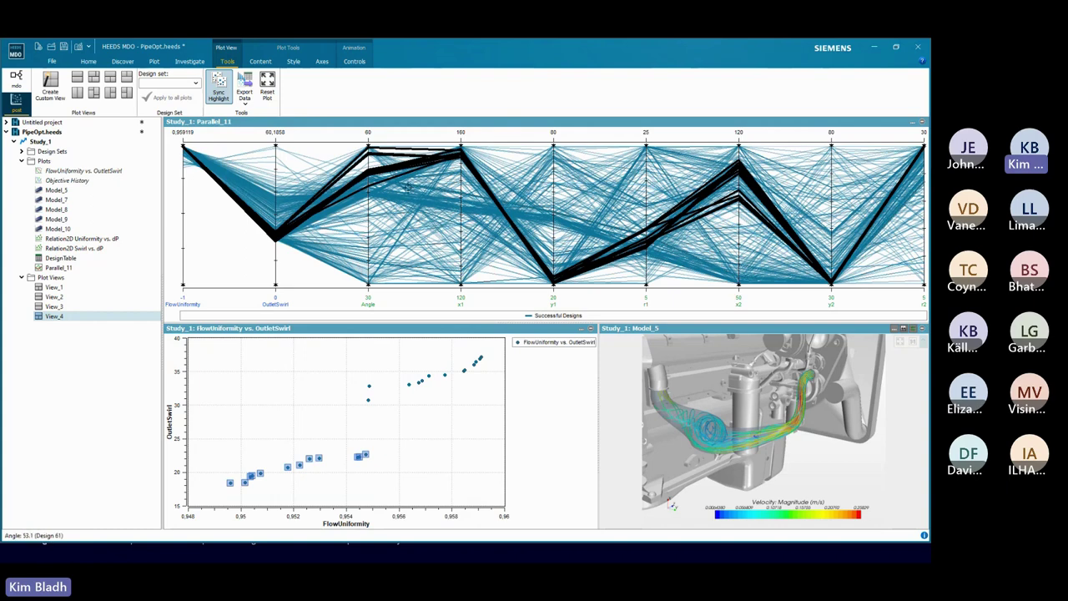
{"action": "left_click_drag", "start_coordinate": [357, 371], "coordinate": [369, 398]}
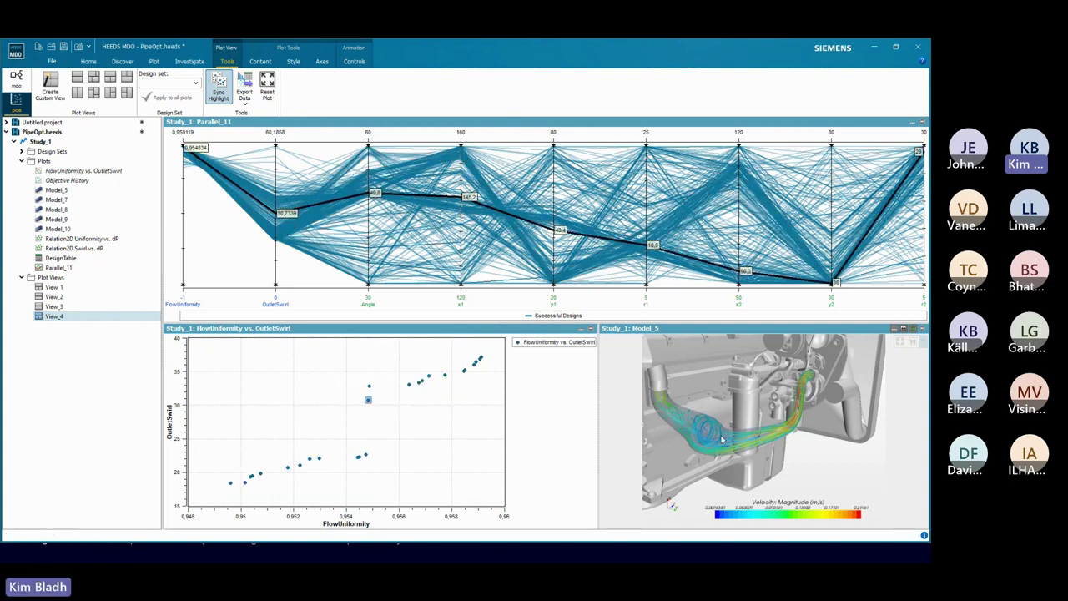